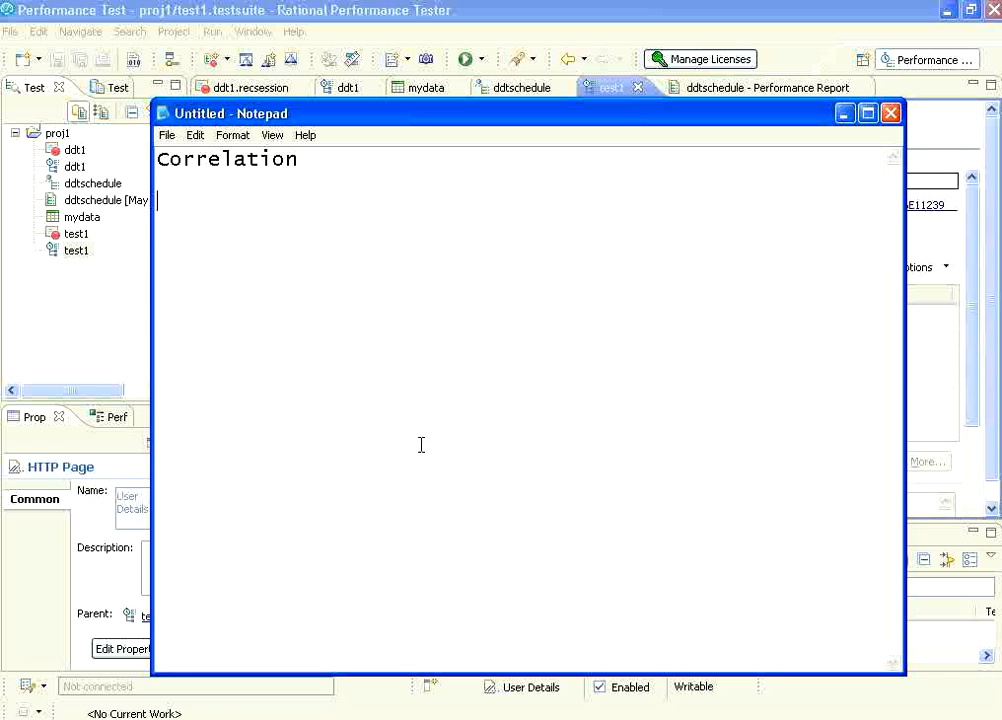
Below the Correlation heading, write the note lines "Req1 goes to server" and "resp1 comes from server".
{"action": "key", "text": "Return"}
{"action": "key", "text": "Return"}
{"action": "type", "text": "Req1 goe"}
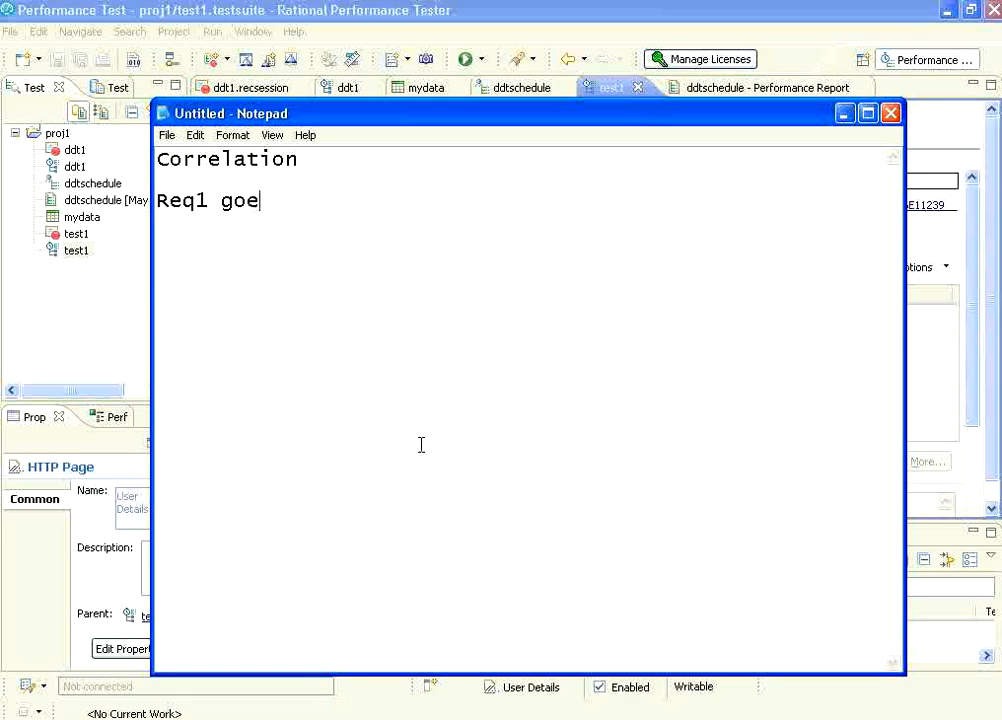
{"action": "type", "text": "s to server"}
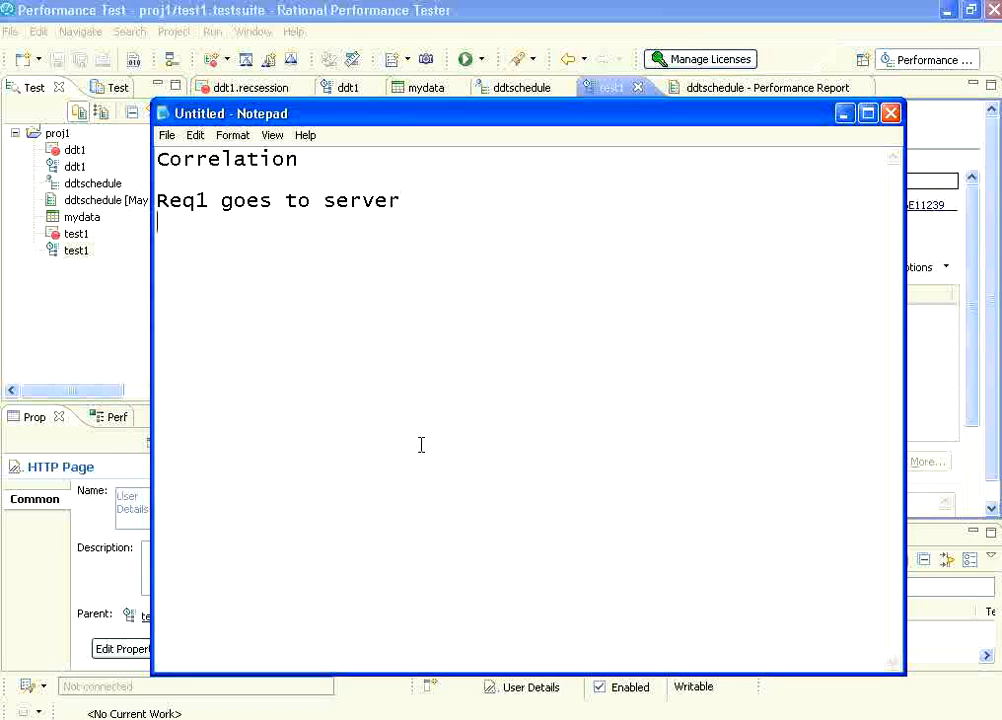
{"action": "type", "text": " resp1 comes f"}
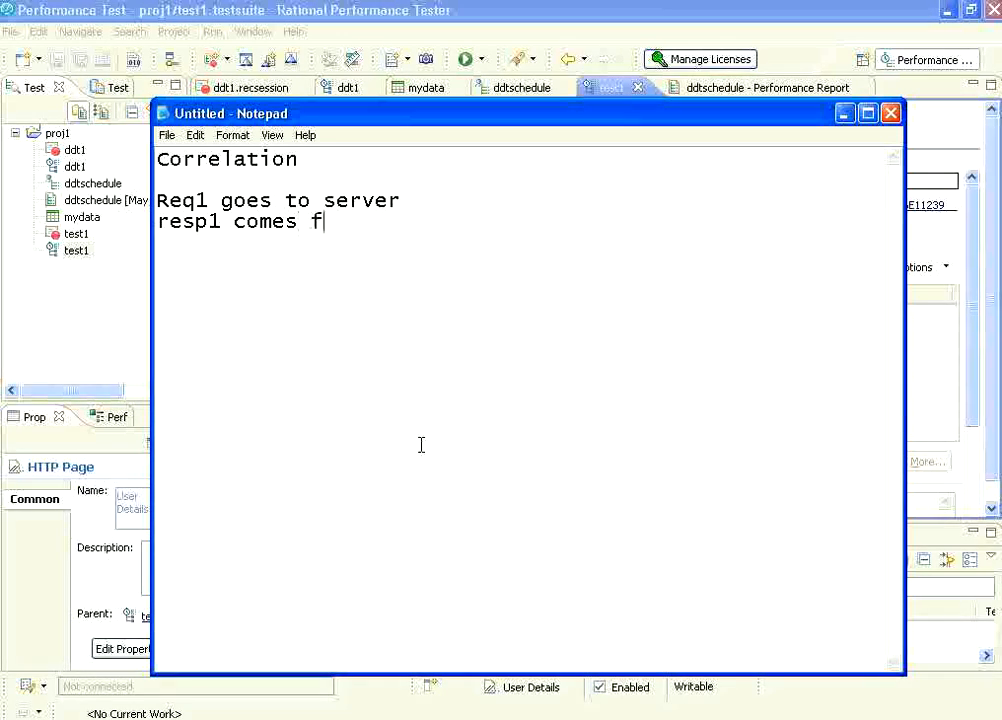
{"action": "type", "text": "rom server "}
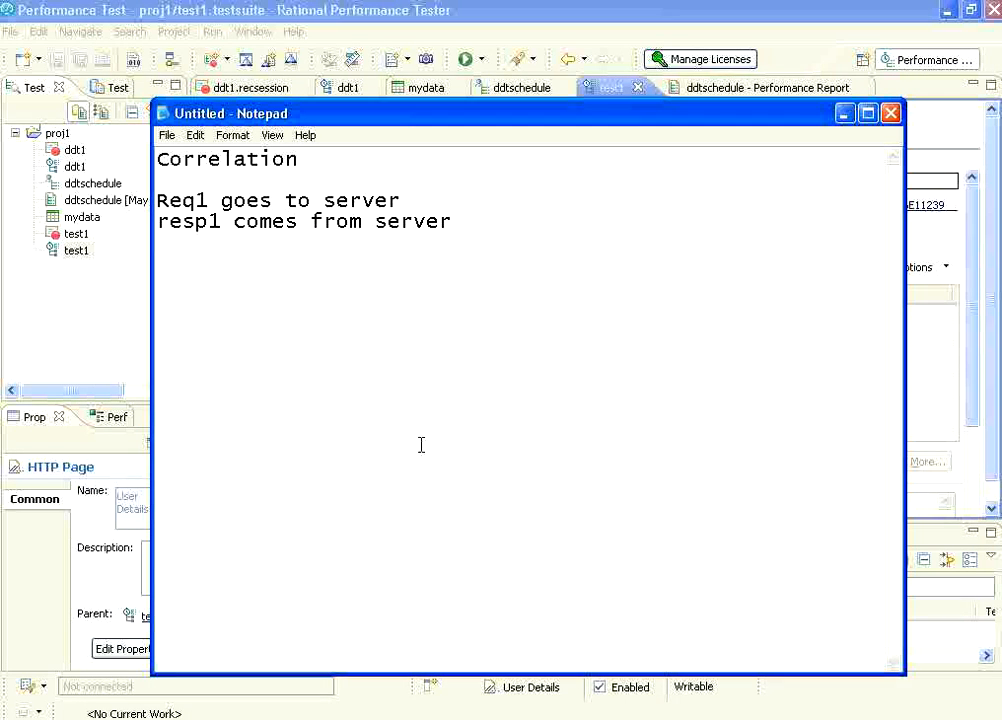
{"action": "type", "text": "from resp"}
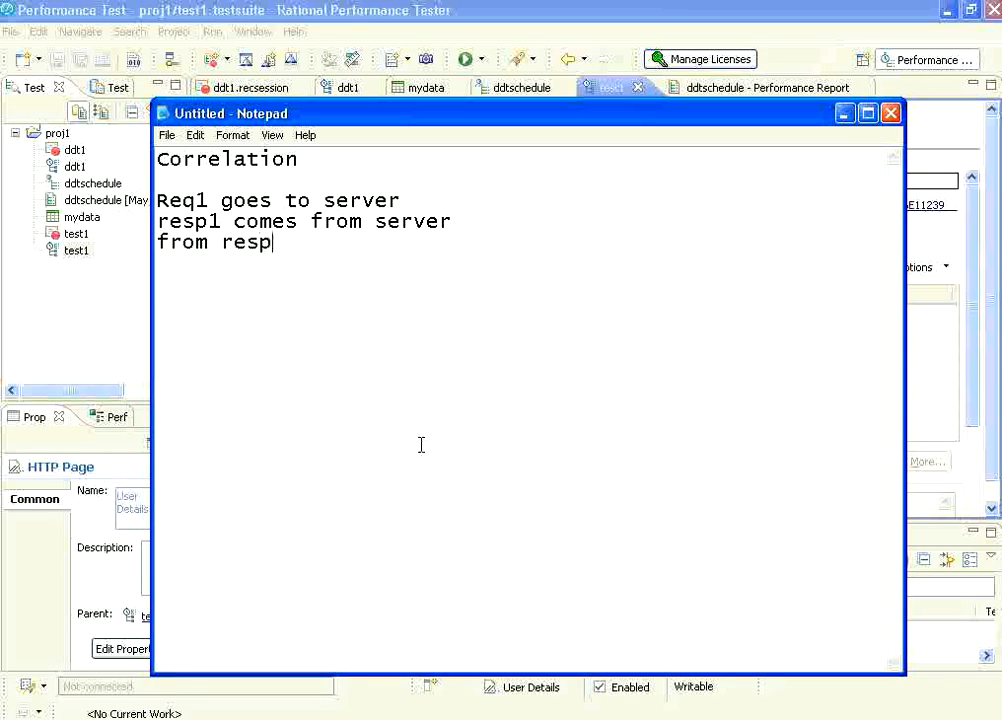
{"action": "type", "text": "1, we need s"}
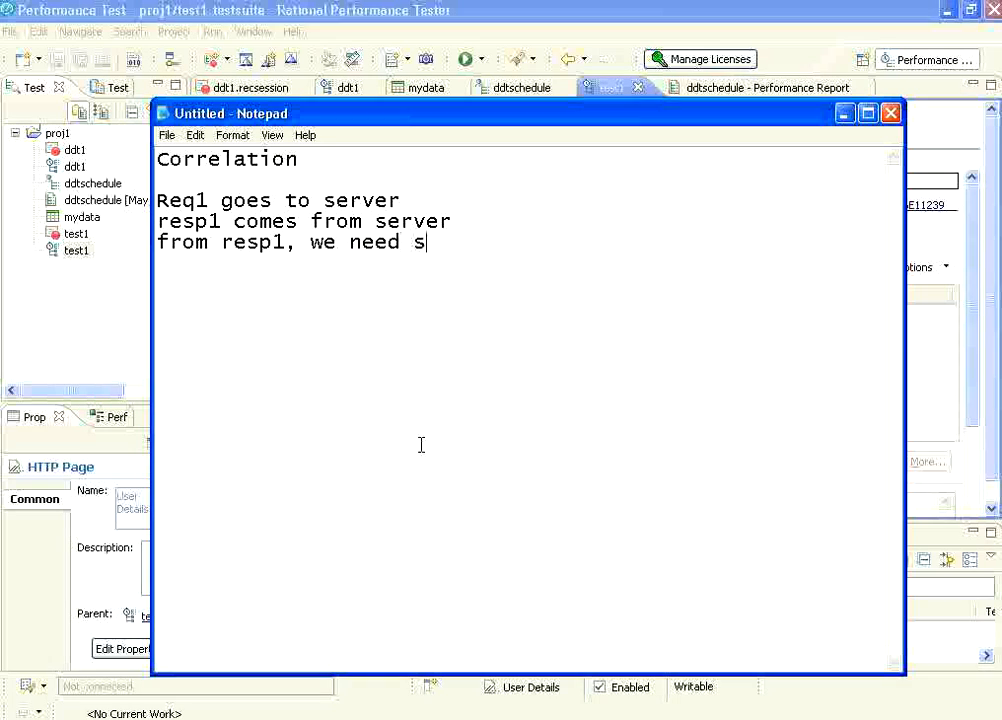
{"action": "type", "text": "ome data"}
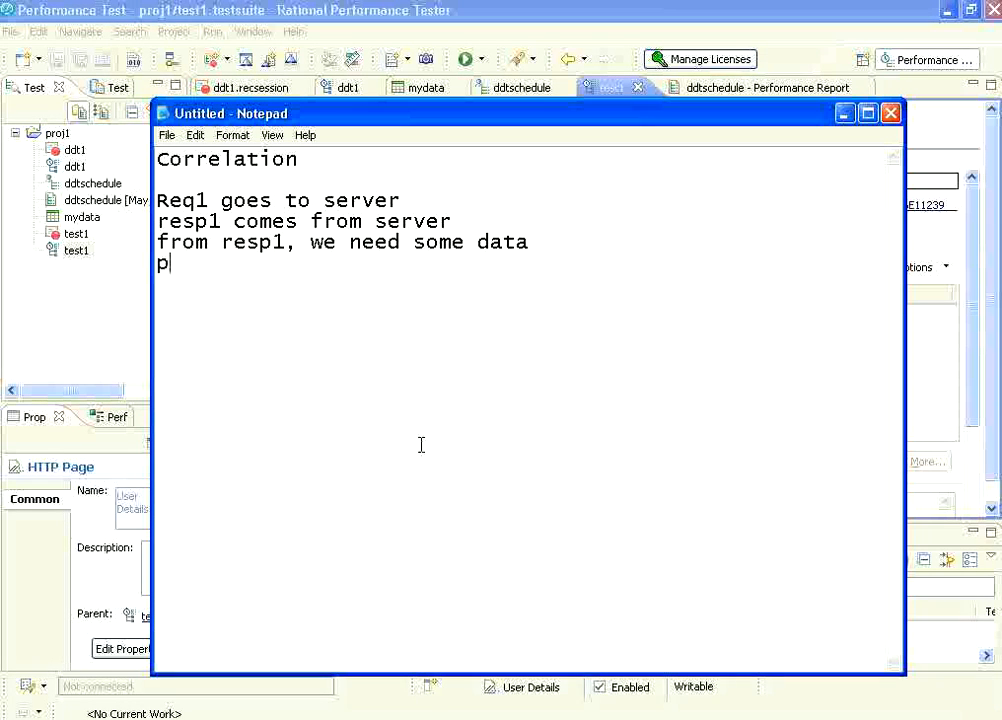
Add the note lines "from resp1, we need some data" and "pass that data to next request".
{"action": "key", "text": "Return"}
{"action": "type", "text": "pass that data t"}
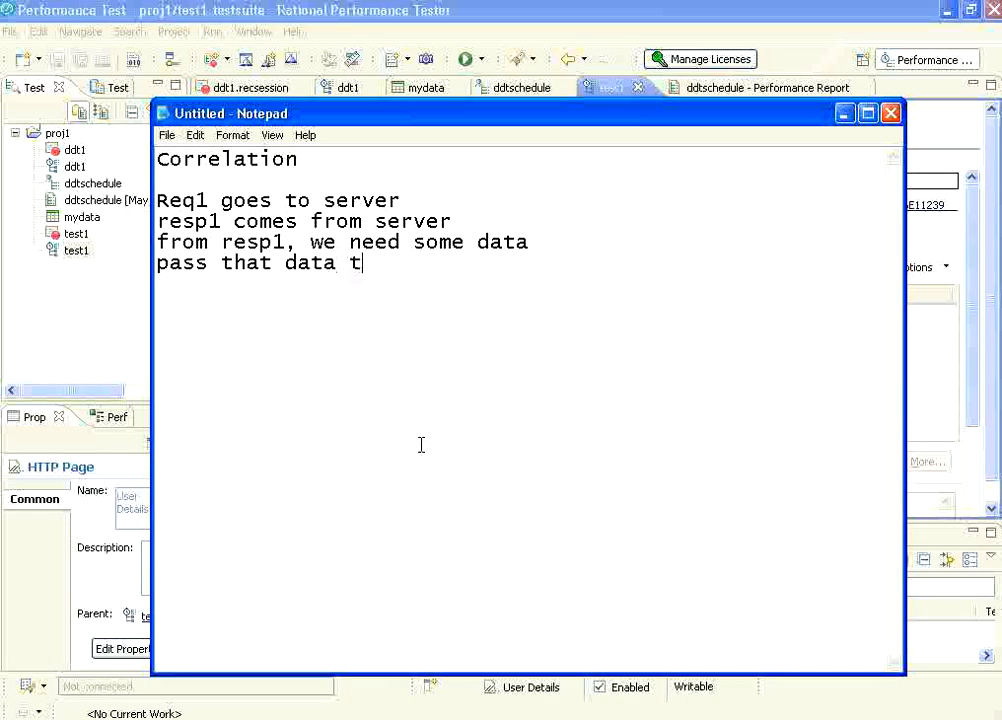
{"action": "type", "text": "o next"}
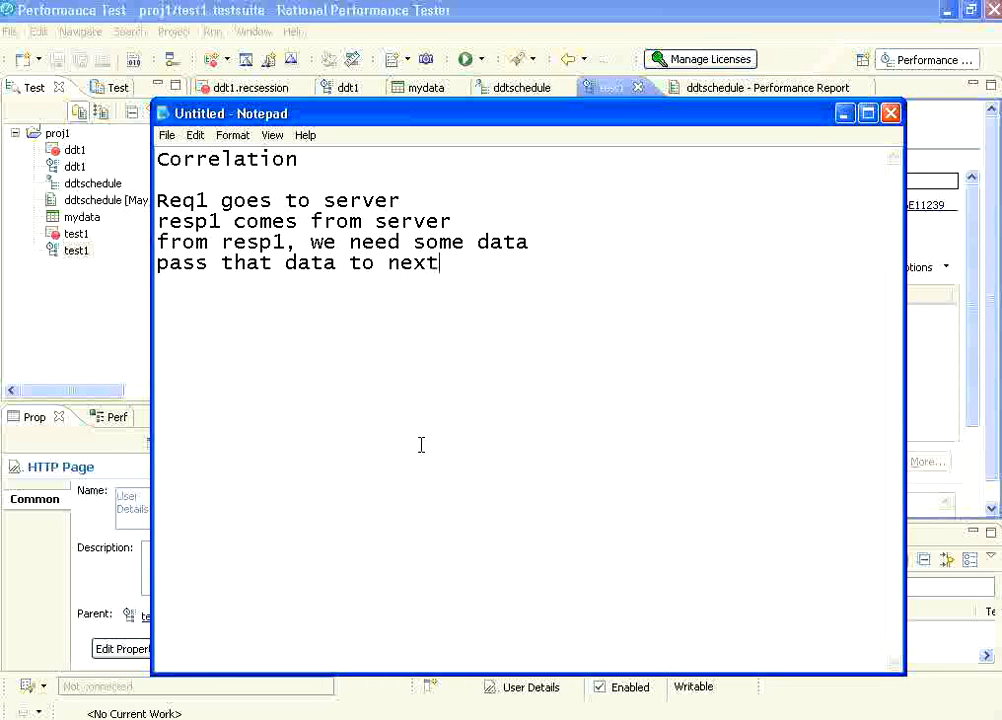
{"action": "type", "text": " request"}
{"action": "key", "text": "Return"}
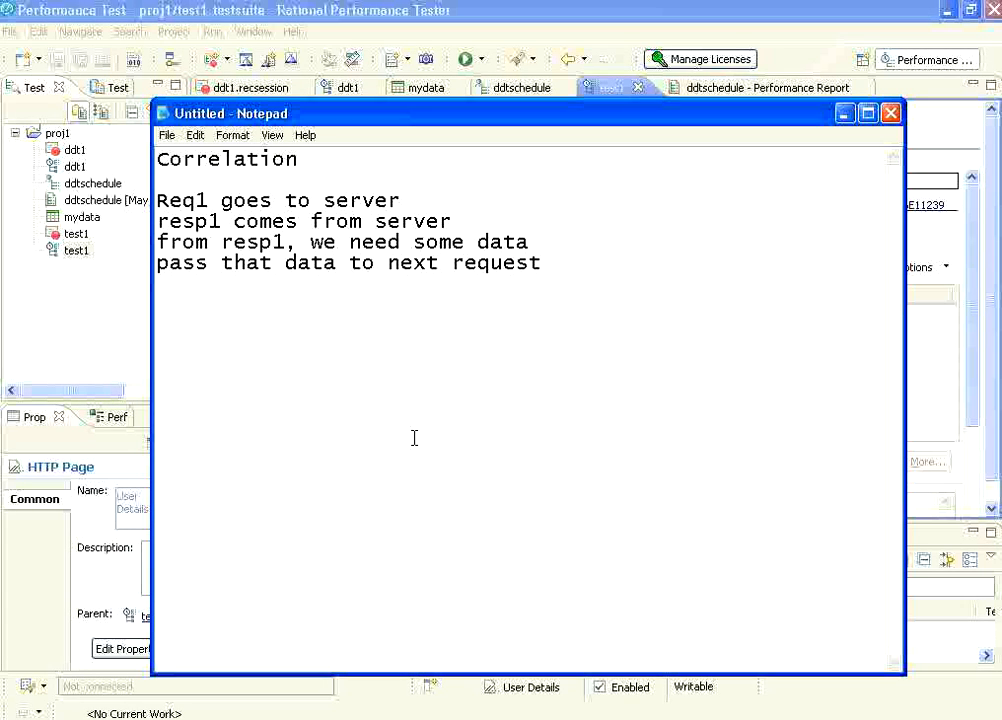
Append "dynamically" to the end of the line "resp1 comes from server".
{"action": "double_click", "coordinate": [168, 199]}
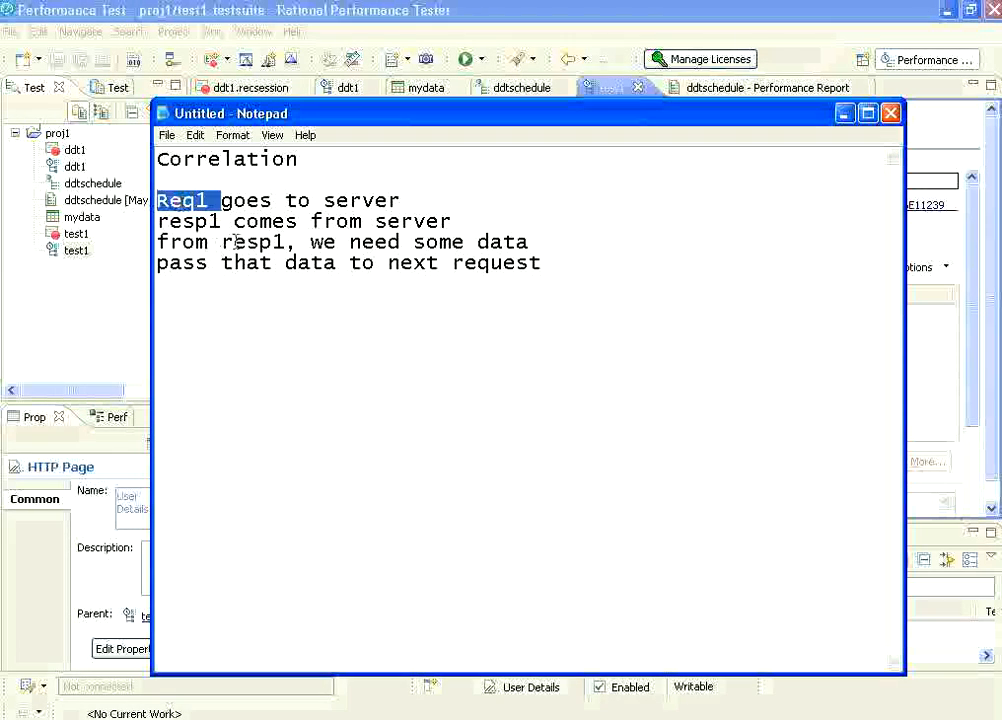
{"action": "left_click", "coordinate": [208, 217]}
{"action": "double_click", "coordinate": [212, 217]}
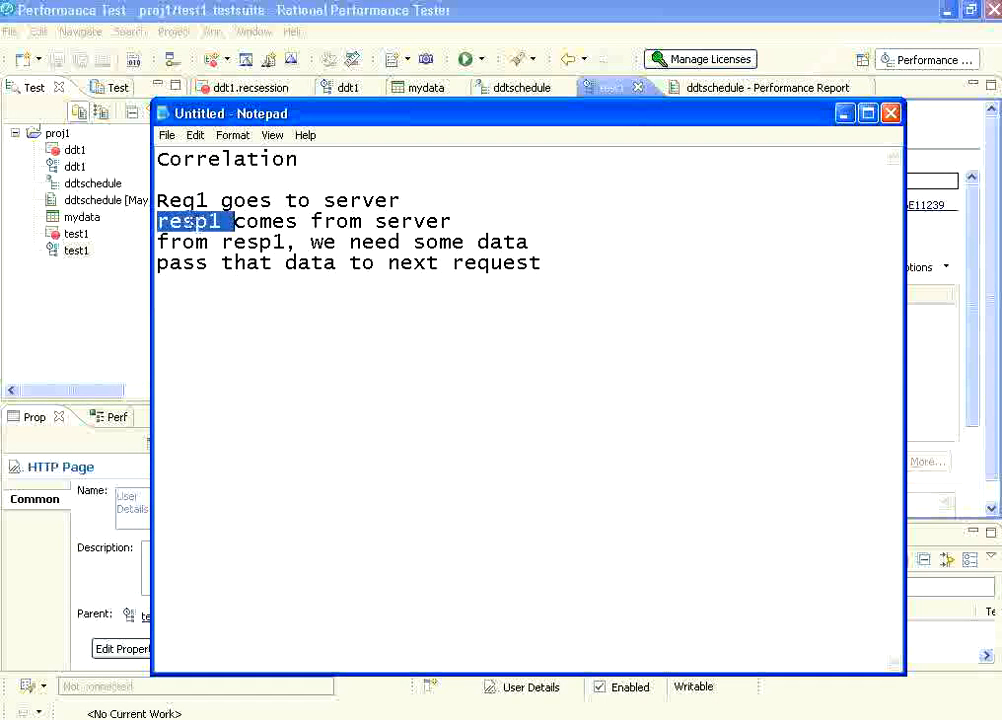
{"action": "left_click", "coordinate": [240, 245]}
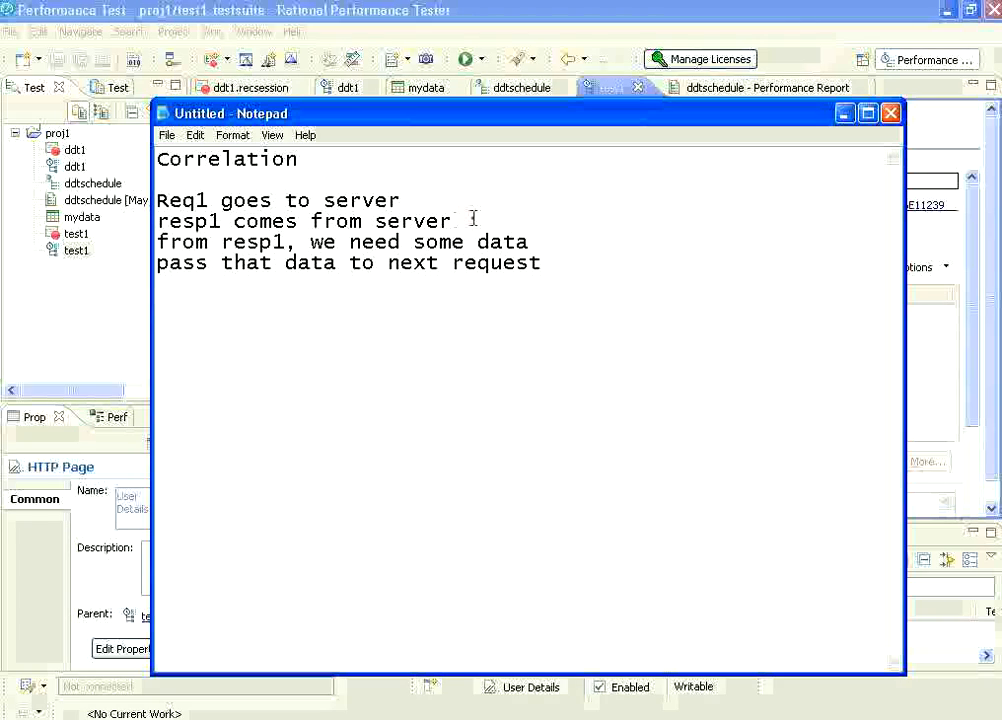
{"action": "type", "text": "dynamic"}
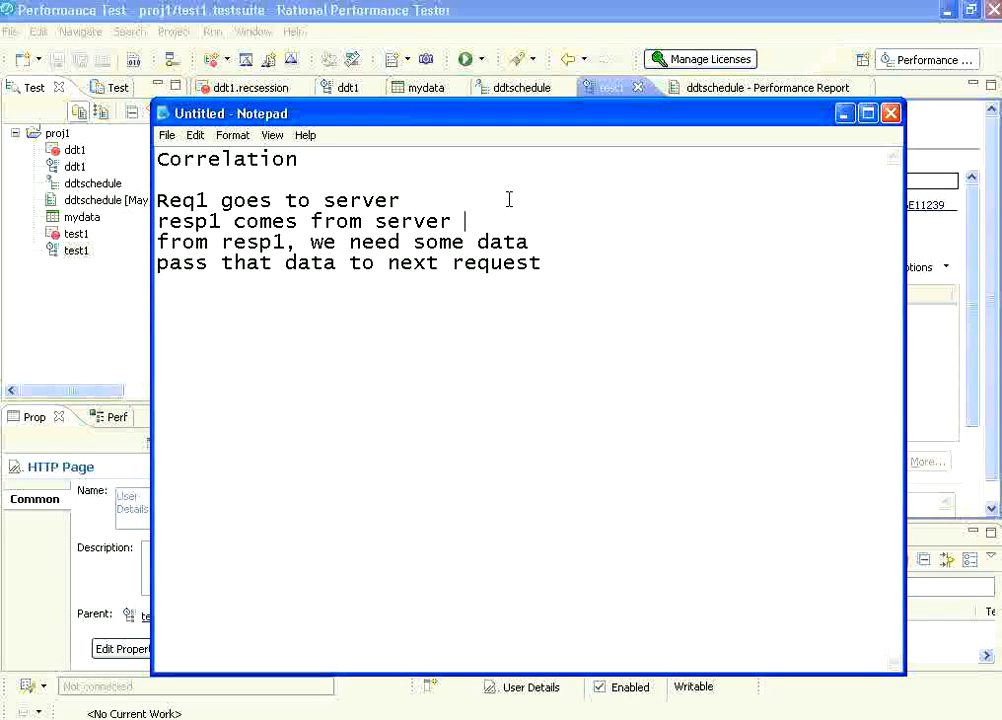
{"action": "type", "text": "ally"}
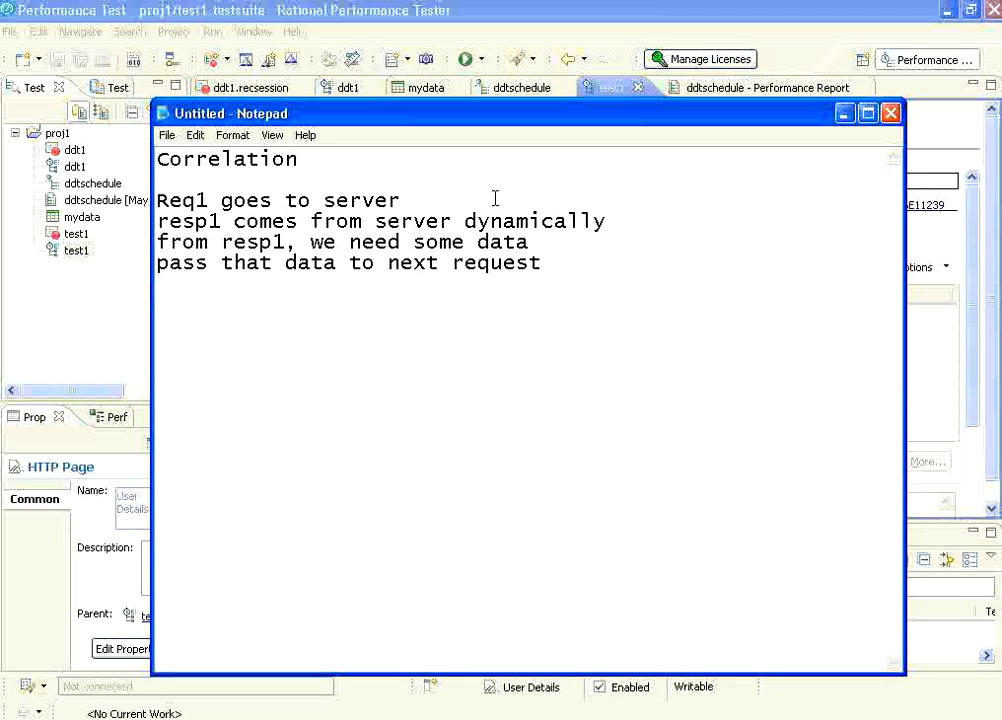
Insert a new line reading "Extract" after "from resp1, we need some data".
{"action": "double_click", "coordinate": [598, 220]}
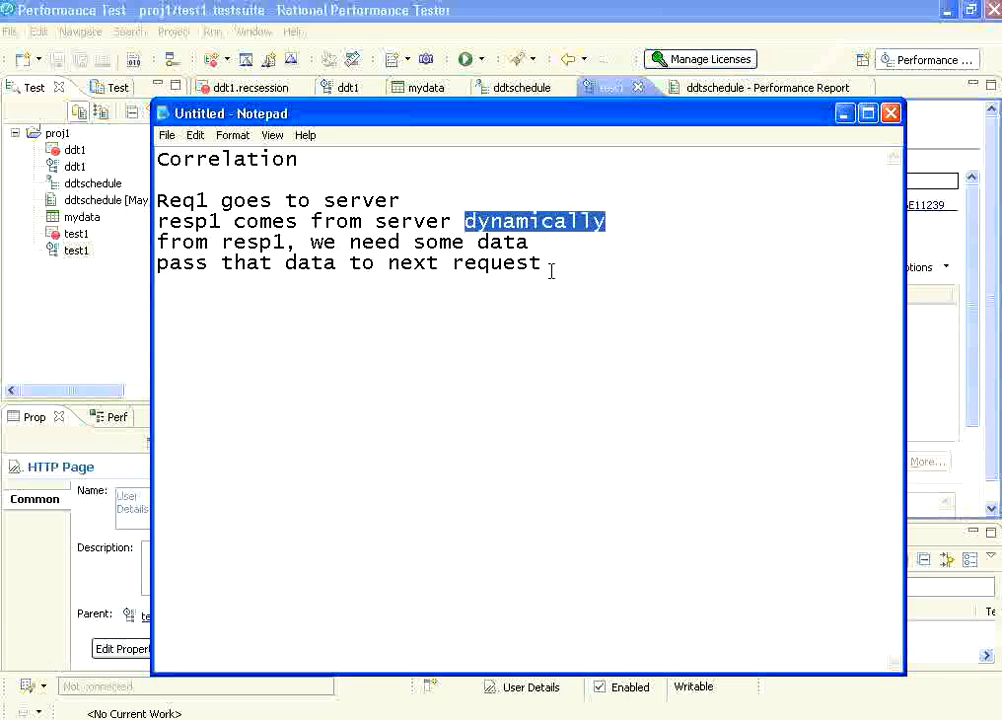
{"action": "left_click", "coordinate": [303, 242]}
{"action": "left_click_drag", "start_coordinate": [220, 242], "coordinate": [303, 242]}
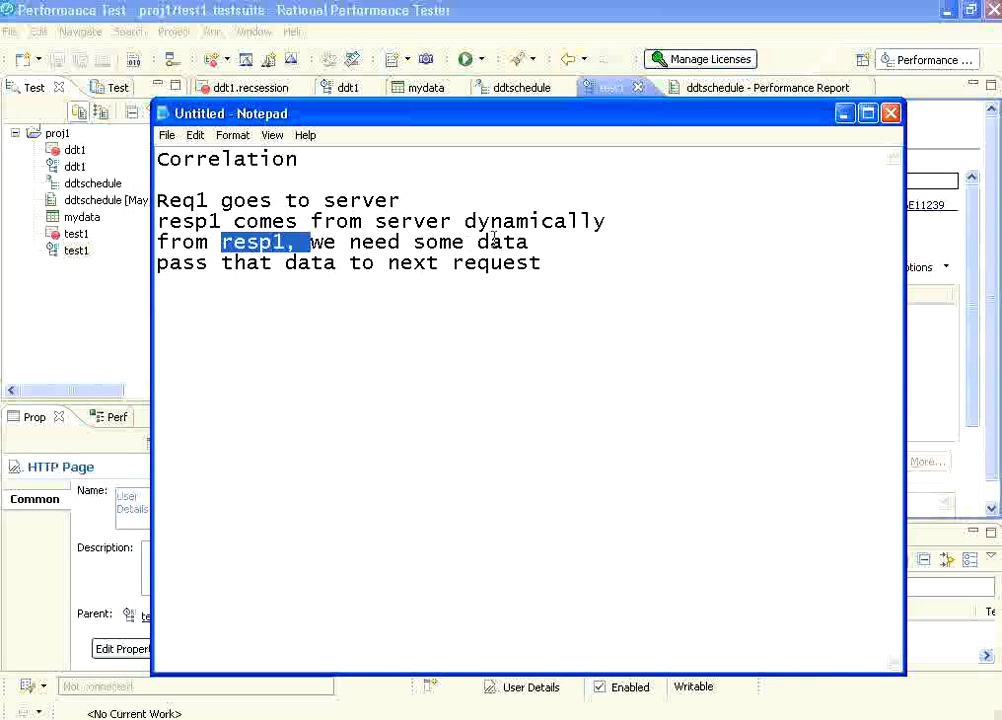
{"action": "left_click", "coordinate": [557, 240]}
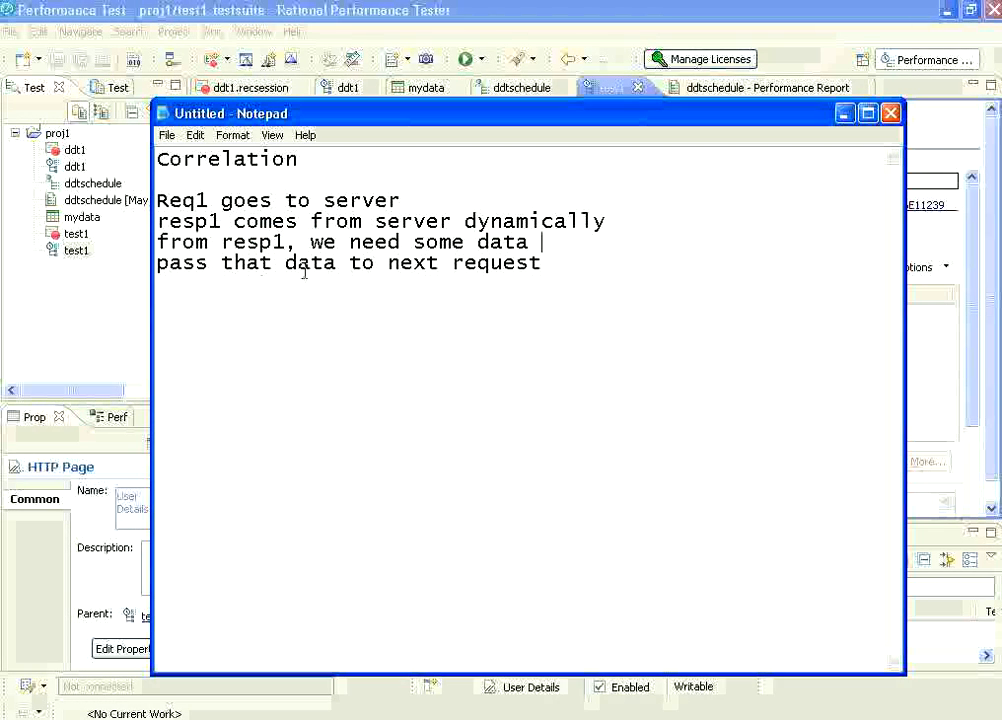
{"action": "key", "text": "Return"}
{"action": "type", "text": "Extract"}
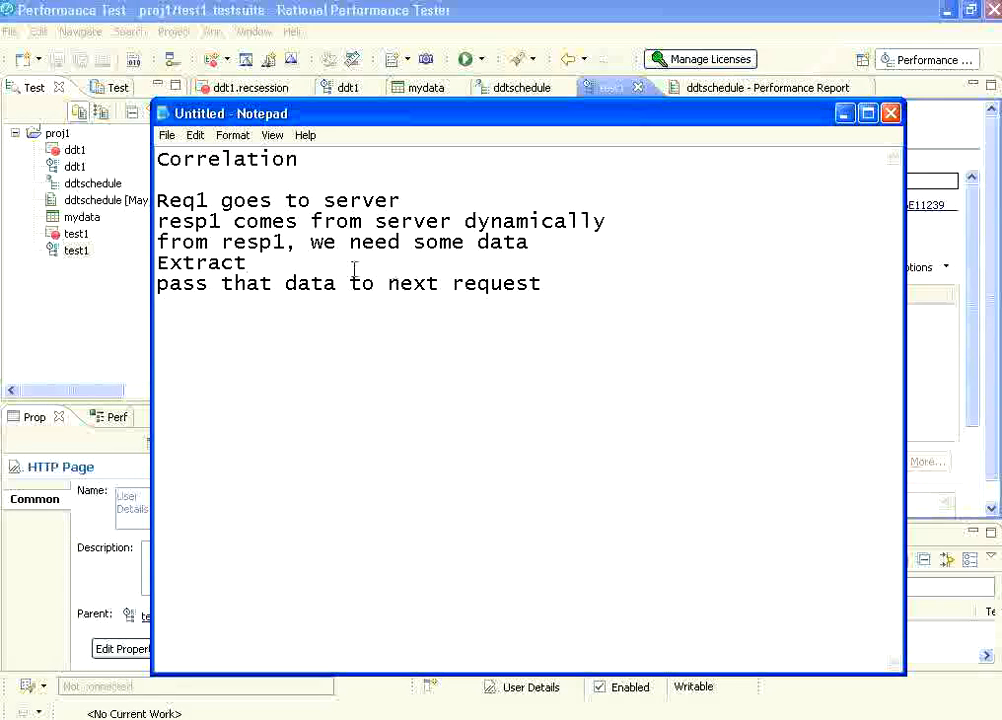
Switch to Rational Performance Tester and view the Test Generation and HTTP Test Generation preferences.
{"action": "left_click", "coordinate": [846, 116]}
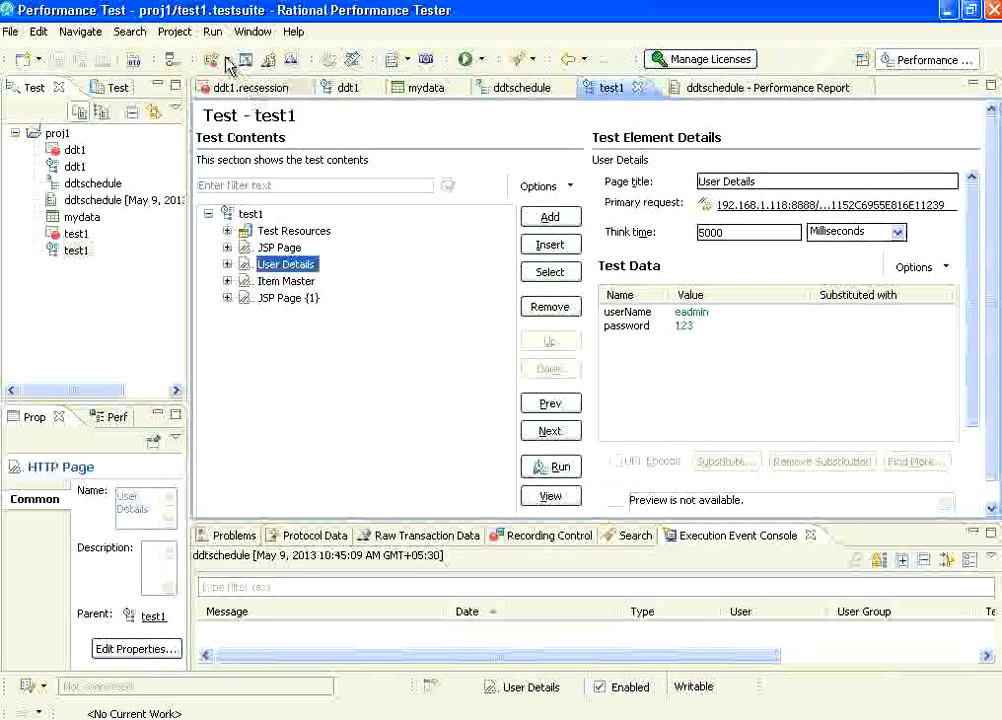
{"action": "left_click", "coordinate": [248, 34]}
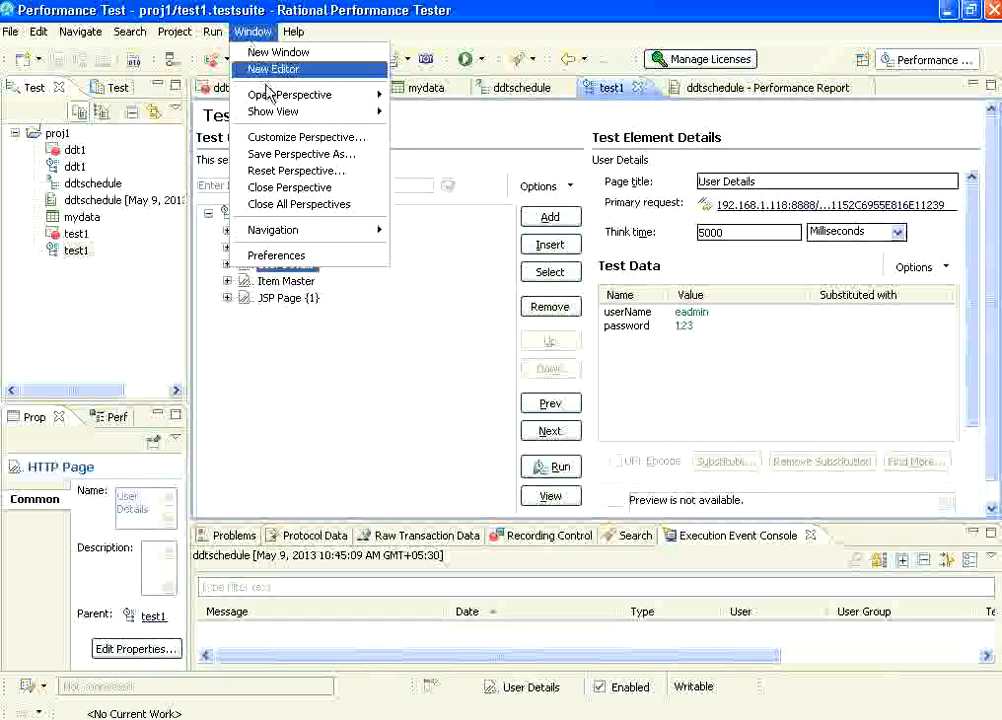
{"action": "left_click", "coordinate": [312, 263]}
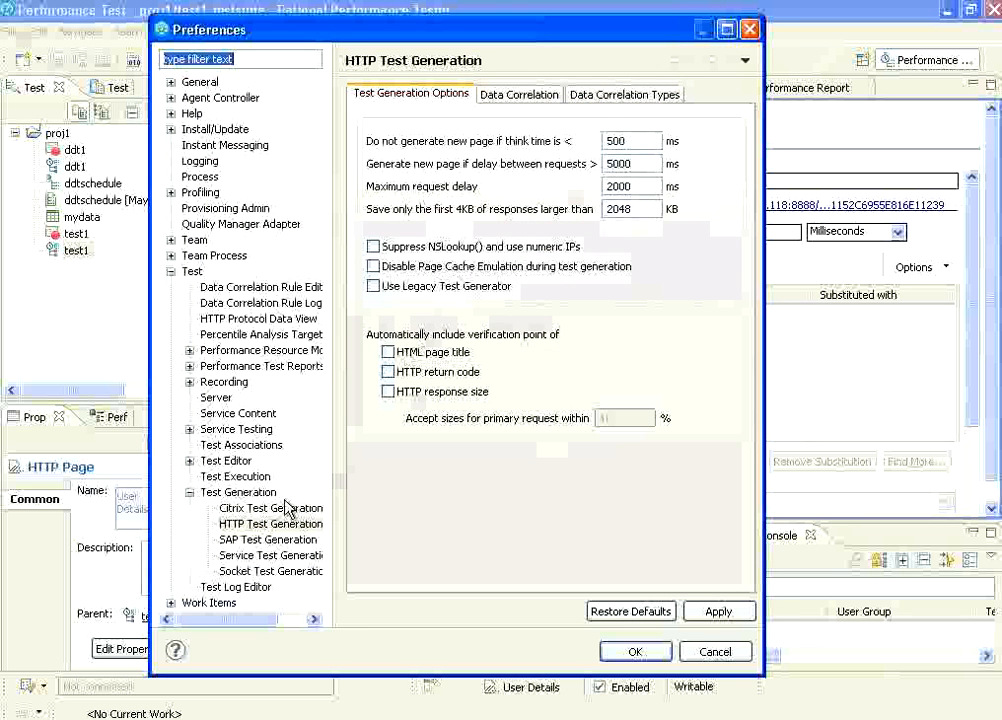
{"action": "left_click", "coordinate": [238, 492]}
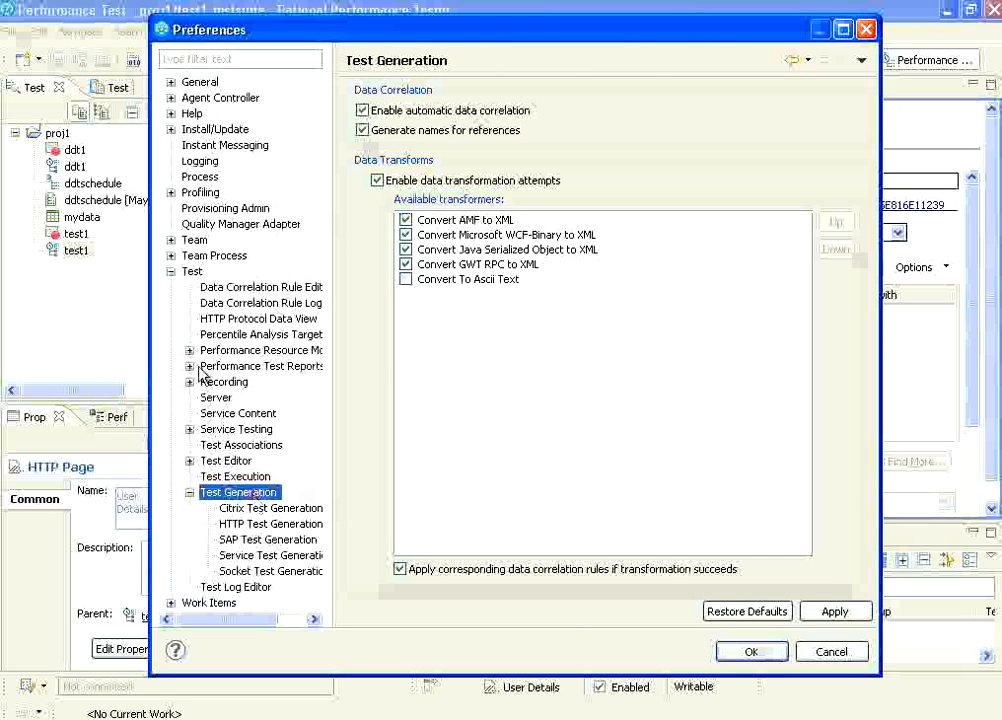
{"action": "left_click", "coordinate": [192, 272]}
{"action": "left_click", "coordinate": [224, 491]}
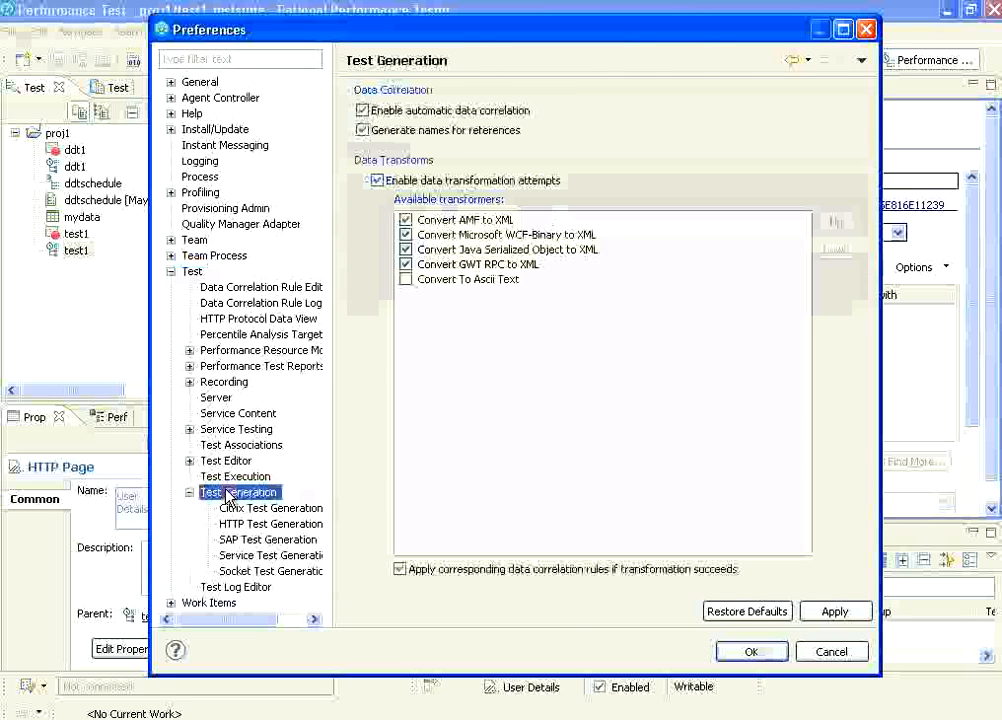
{"action": "left_click", "coordinate": [258, 526]}
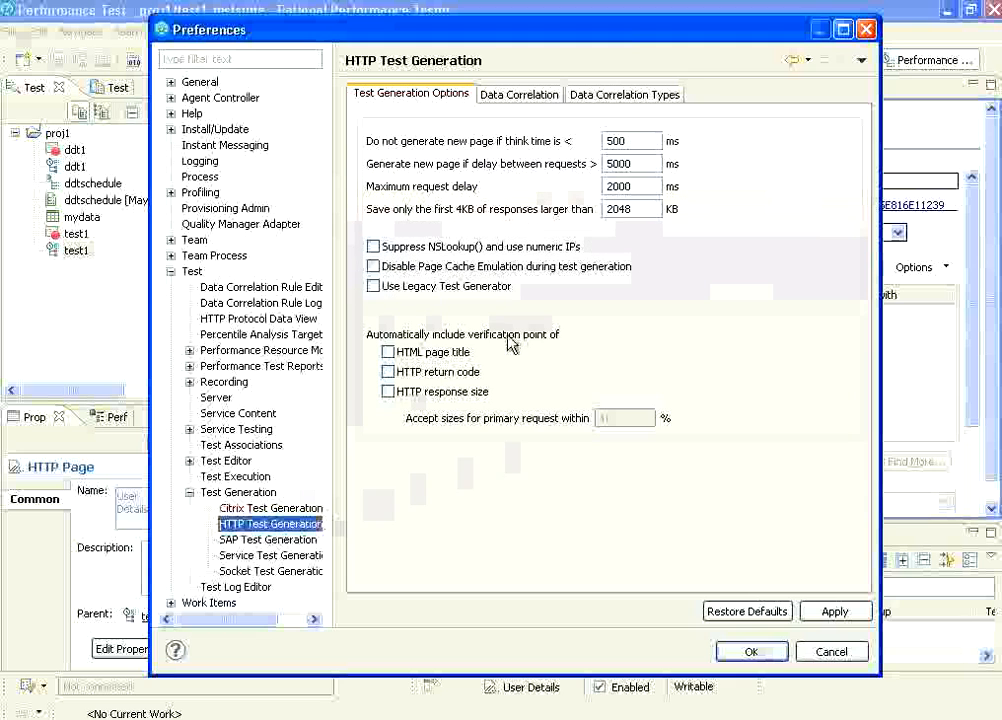
Review the HTTP data correlation settings and correlation types, including the Siebel choices, and cancel out of the preferences.
{"action": "left_click", "coordinate": [522, 98]}
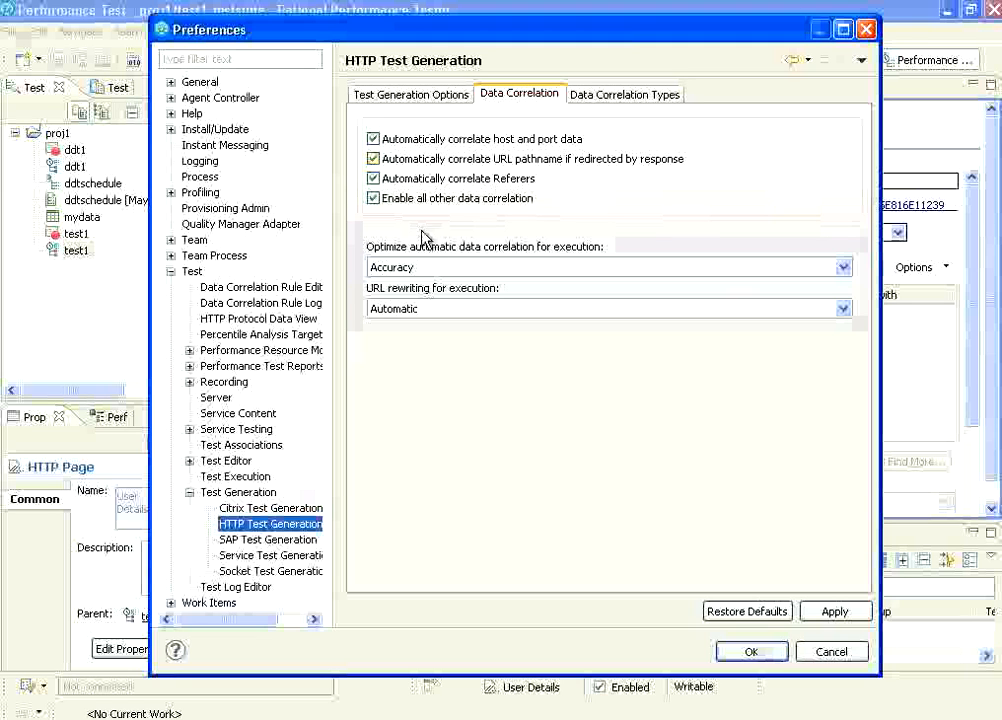
{"action": "left_click", "coordinate": [612, 96]}
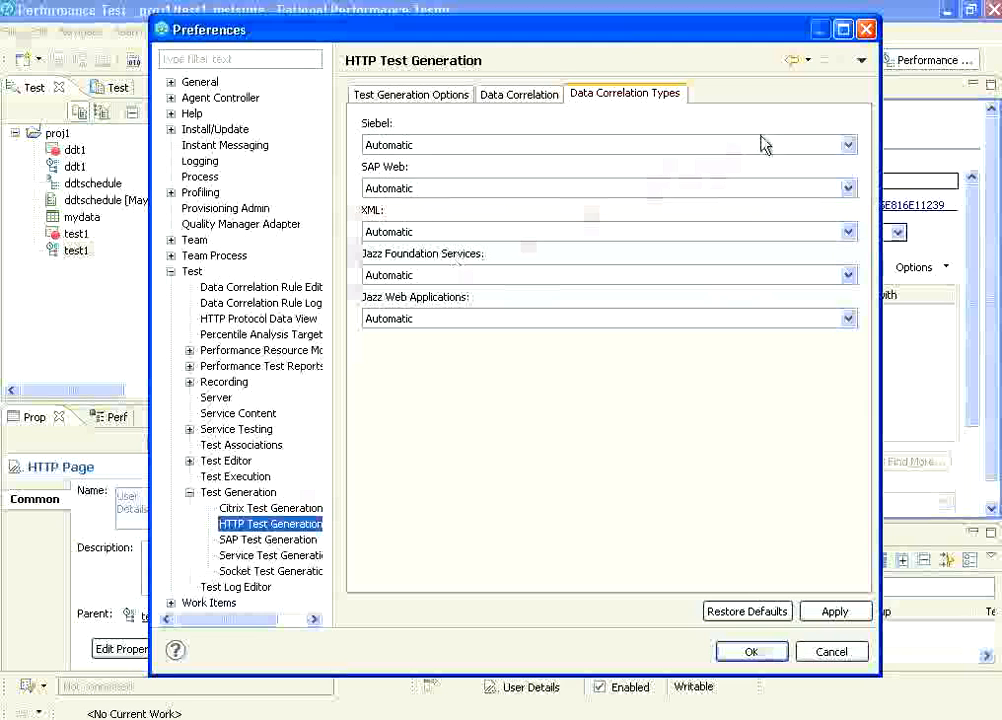
{"action": "left_click", "coordinate": [847, 146]}
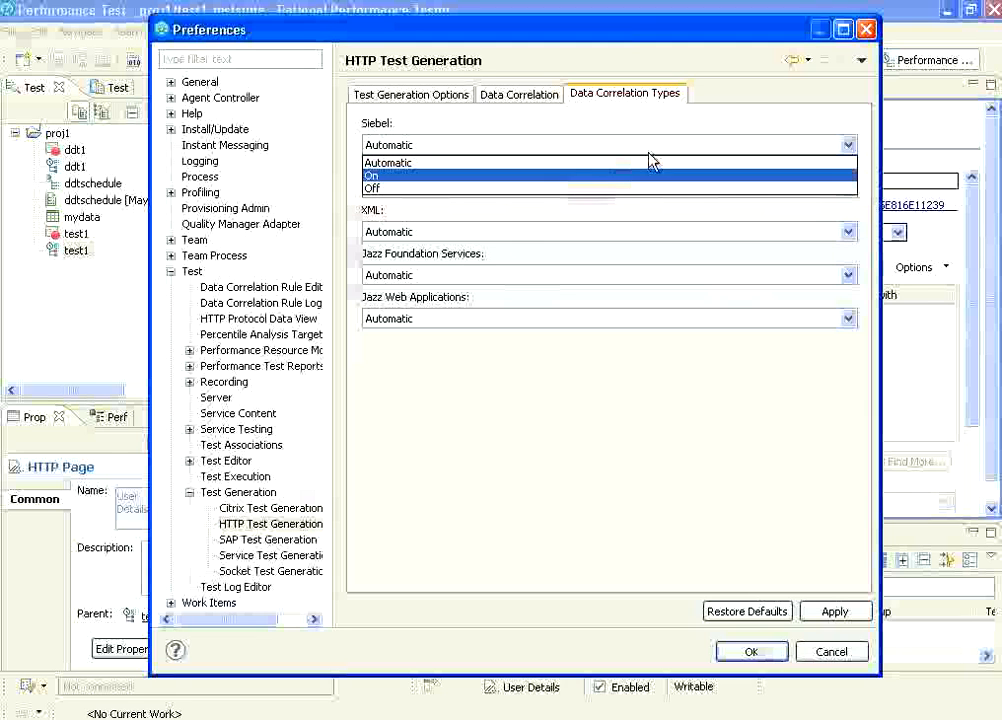
{"action": "left_click", "coordinate": [717, 110]}
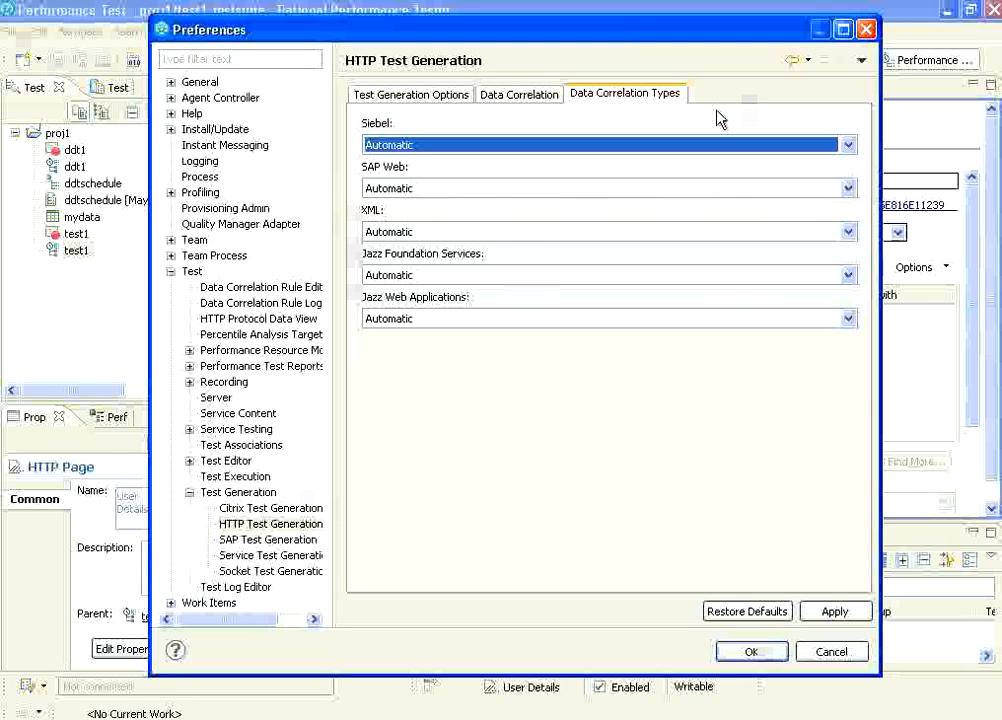
{"action": "left_click", "coordinate": [533, 100]}
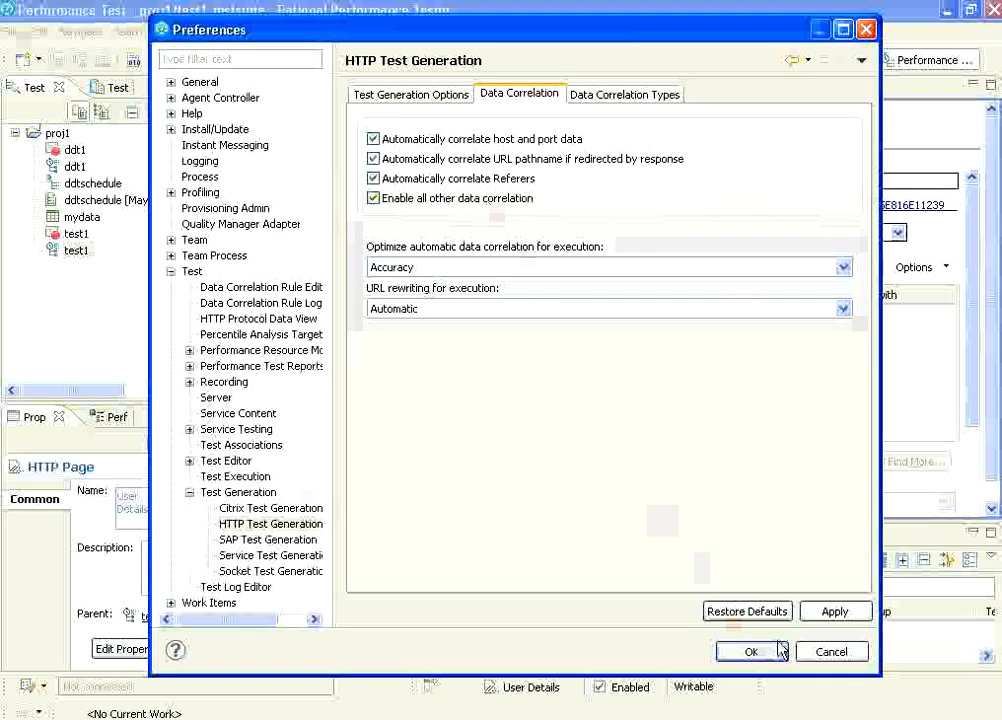
{"action": "left_click", "coordinate": [831, 652]}
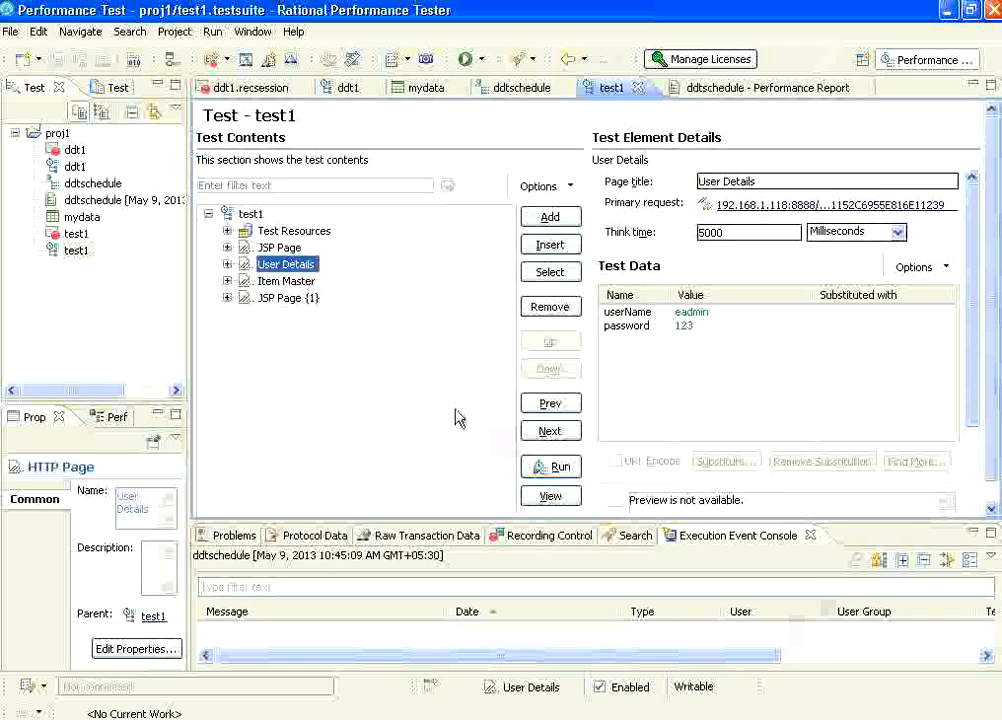
Inspect the first MMDisplay request under JSP Page and the test1_Host variable among the test's server connection variables.
{"action": "left_click", "coordinate": [227, 248]}
{"action": "left_click", "coordinate": [300, 264]}
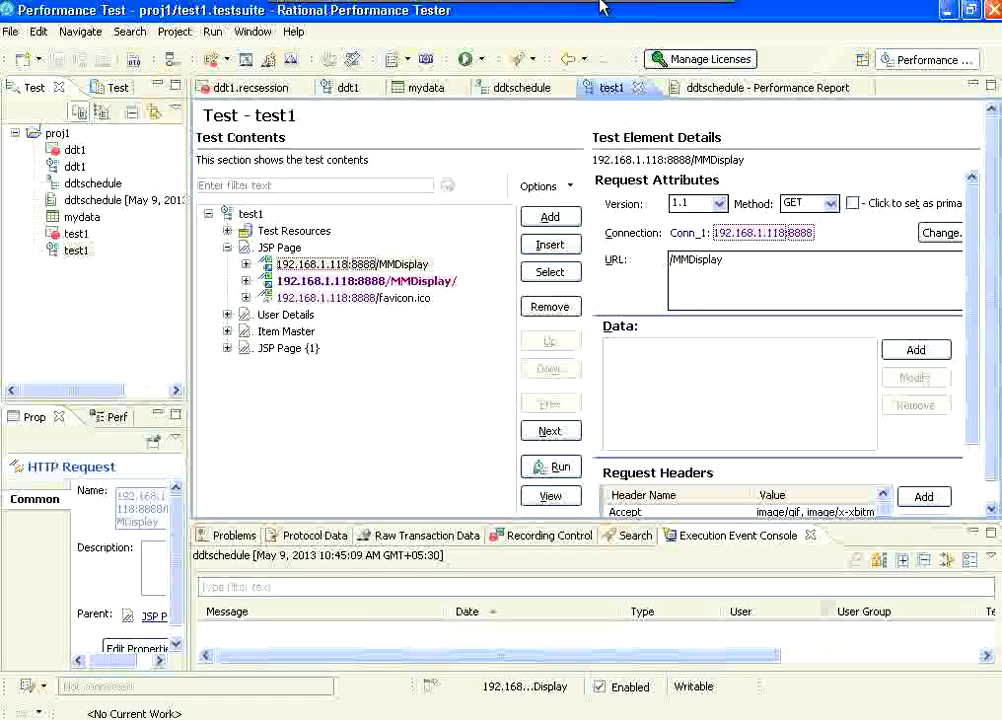
{"action": "left_click", "coordinate": [240, 232]}
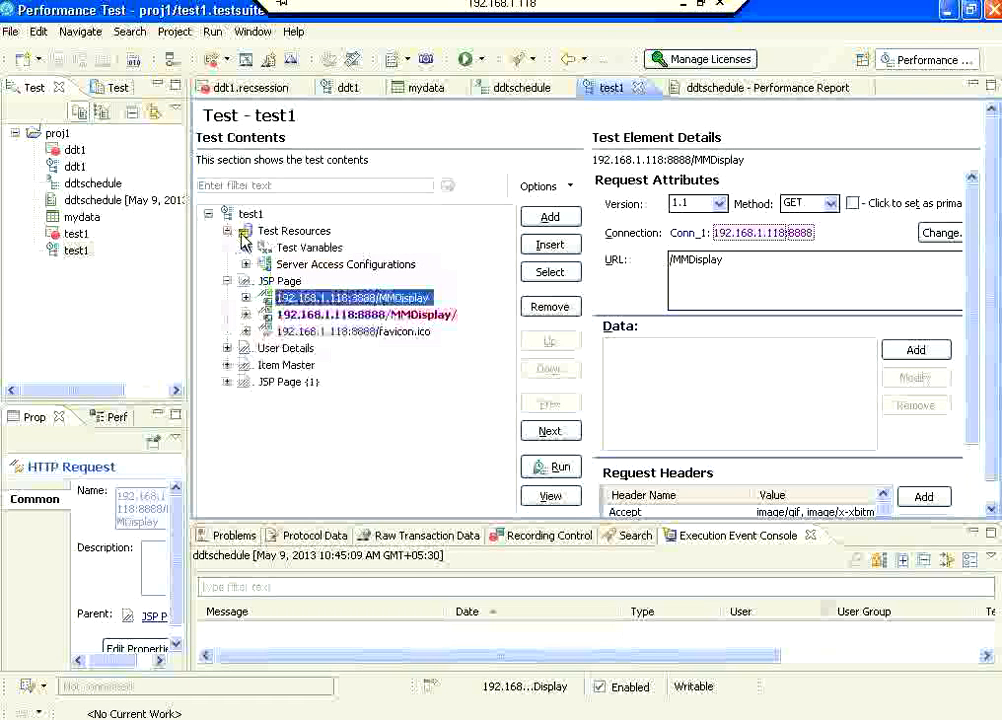
{"action": "left_click", "coordinate": [246, 248]}
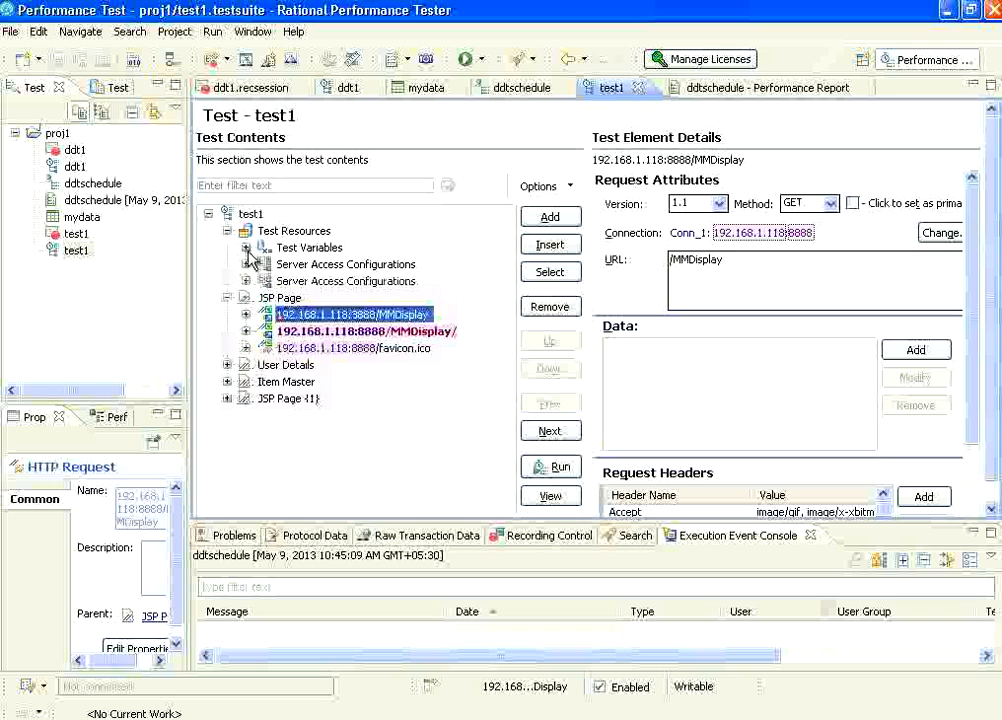
{"action": "left_click", "coordinate": [264, 264]}
{"action": "left_click", "coordinate": [350, 283]}
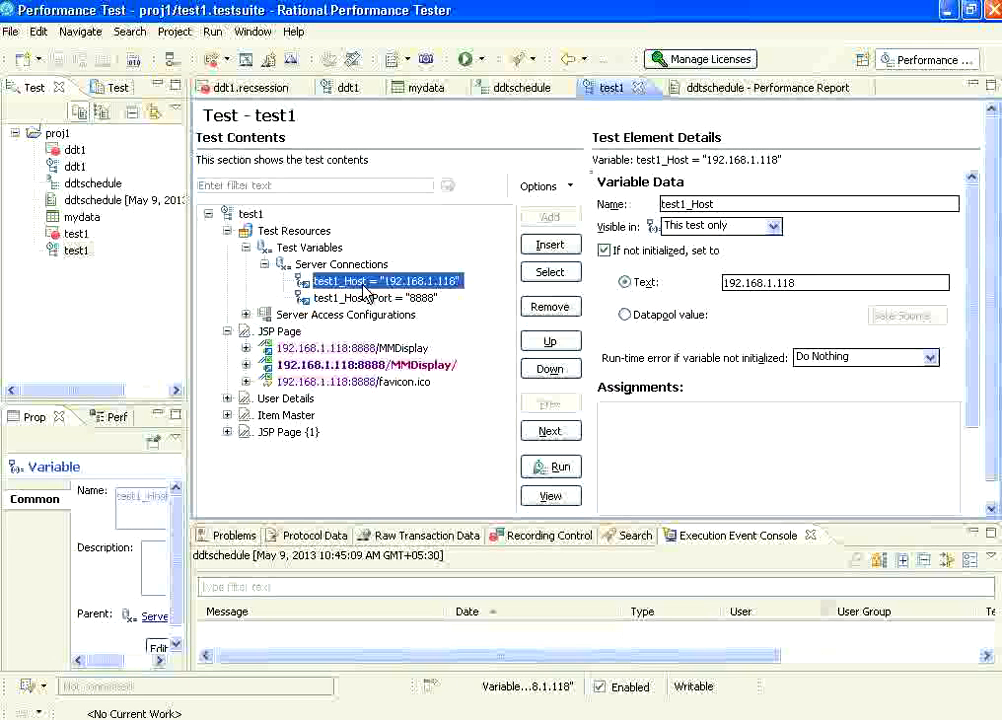
Inspect the test1_Host_Port and test1_Host server connection variables, and collapse the Test Variables group.
{"action": "left_click", "coordinate": [362, 297]}
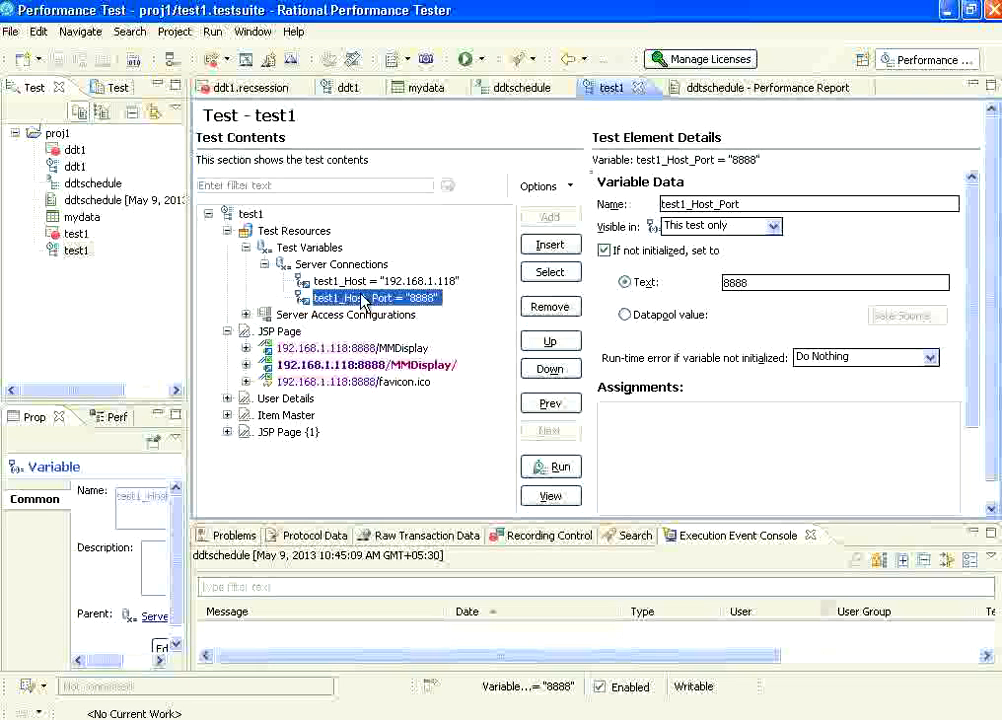
{"action": "left_click", "coordinate": [760, 283]}
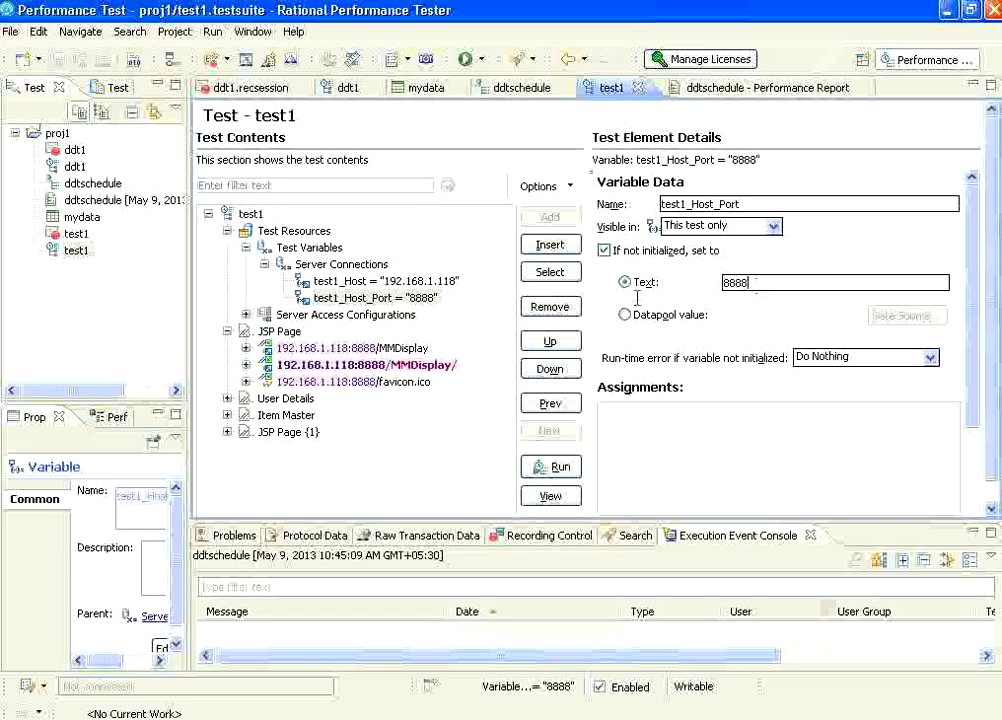
{"action": "left_click", "coordinate": [408, 281]}
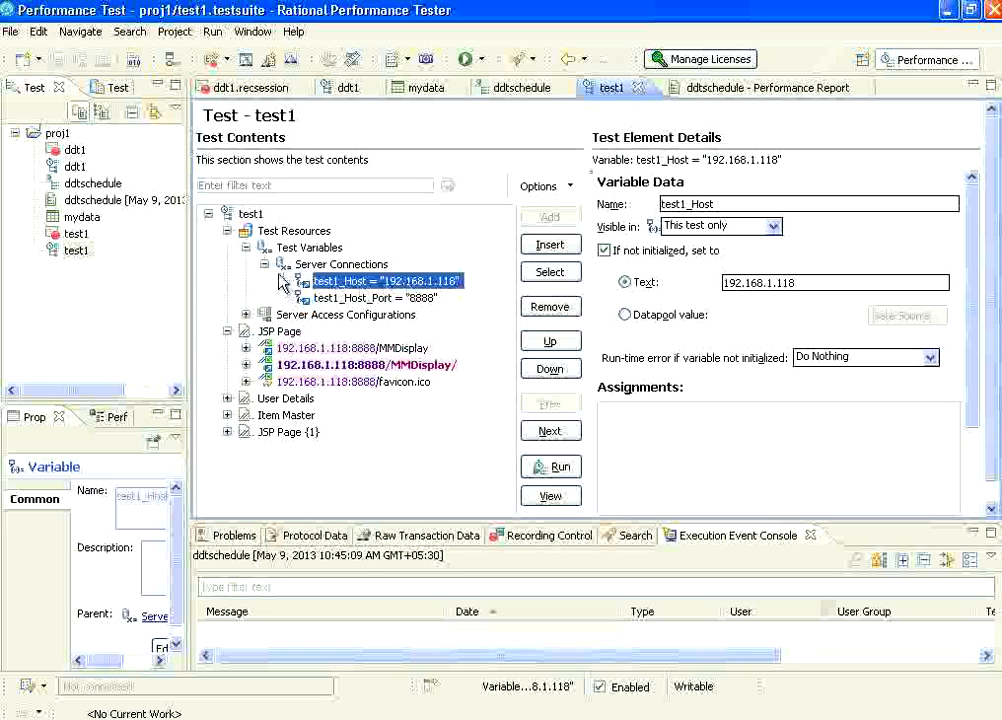
{"action": "left_click", "coordinate": [246, 247]}
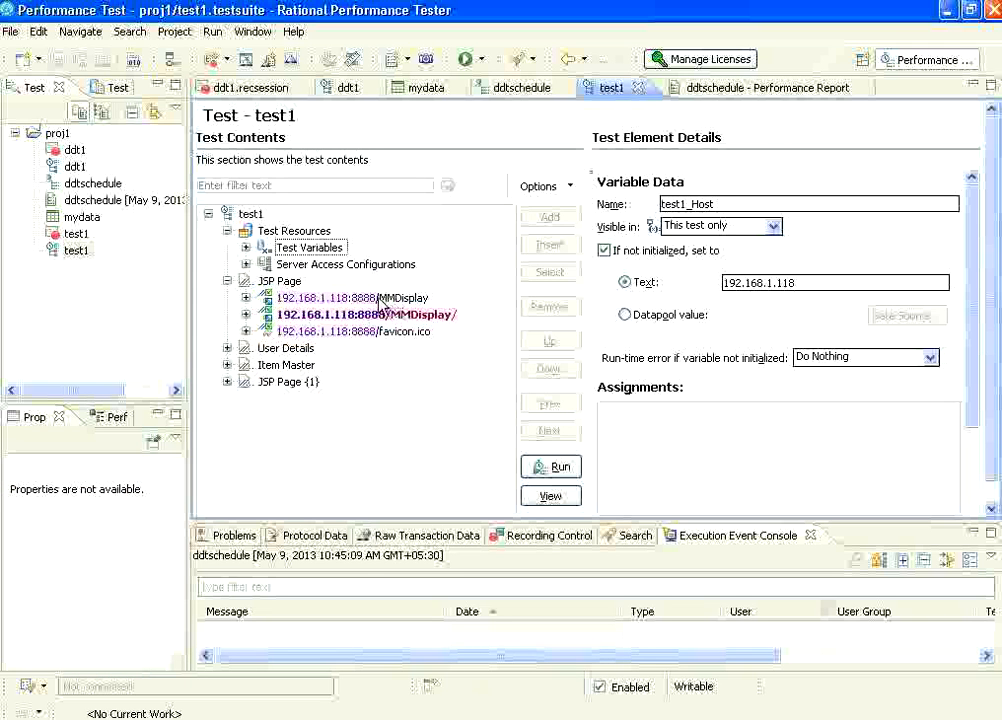
Review the connection and URL of the MMDisplay, MMDisplay/ and favicon.ico requests under JSP Page.
{"action": "left_click", "coordinate": [347, 300]}
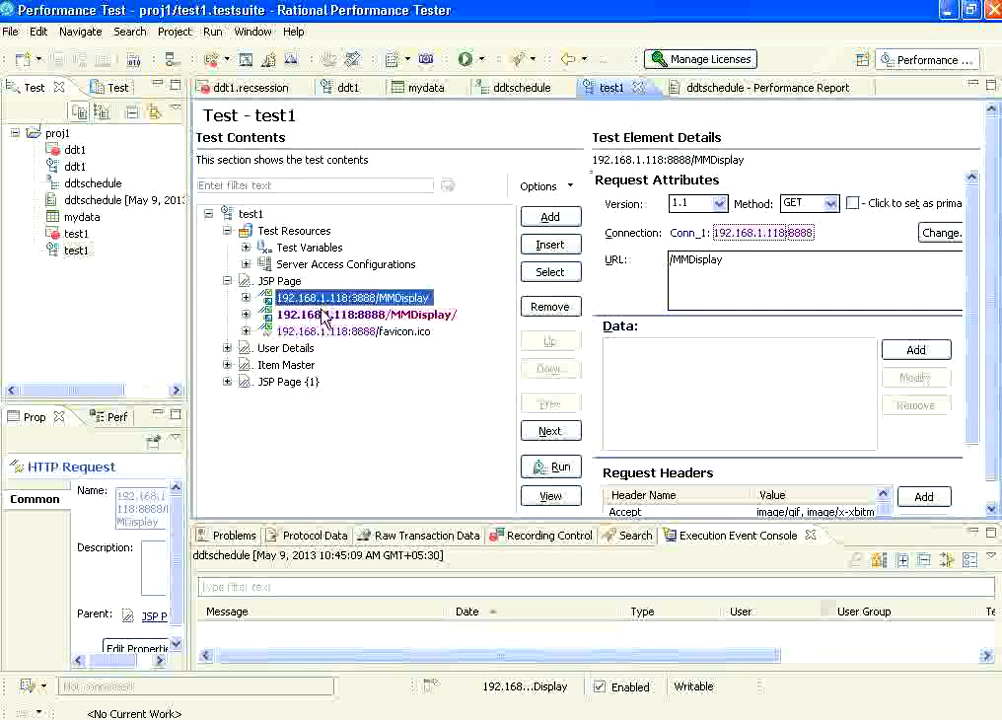
{"action": "left_click", "coordinate": [321, 314]}
{"action": "left_click", "coordinate": [329, 331]}
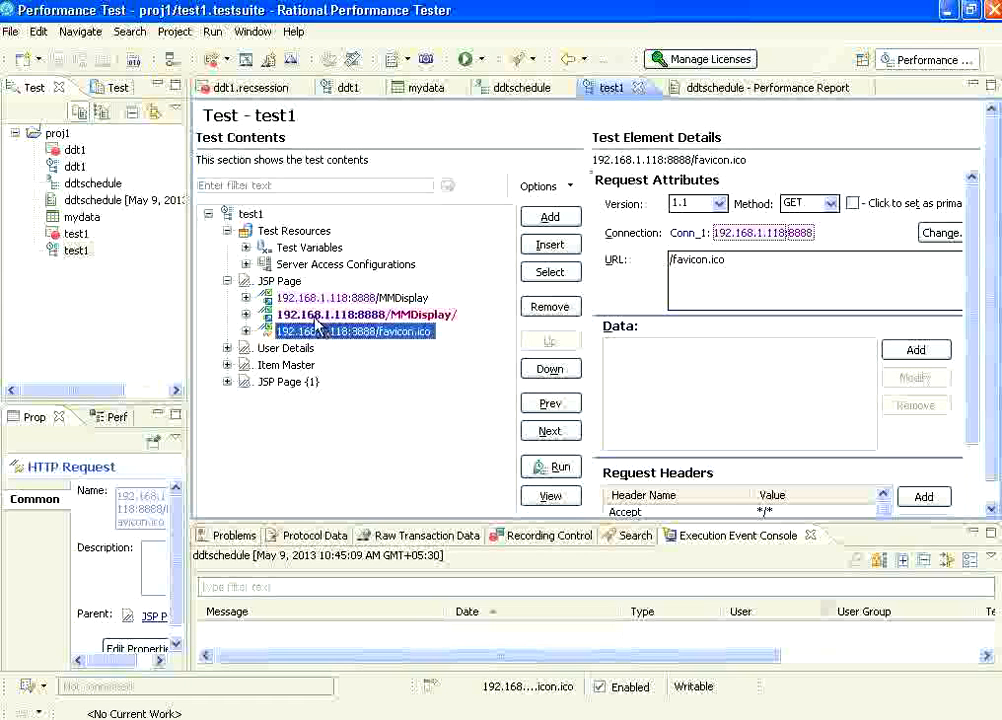
Review the HTTP Test and Test Editor preferences, including the Colors and Fonts settings for inline text, and close the preferences.
{"action": "left_click", "coordinate": [252, 31]}
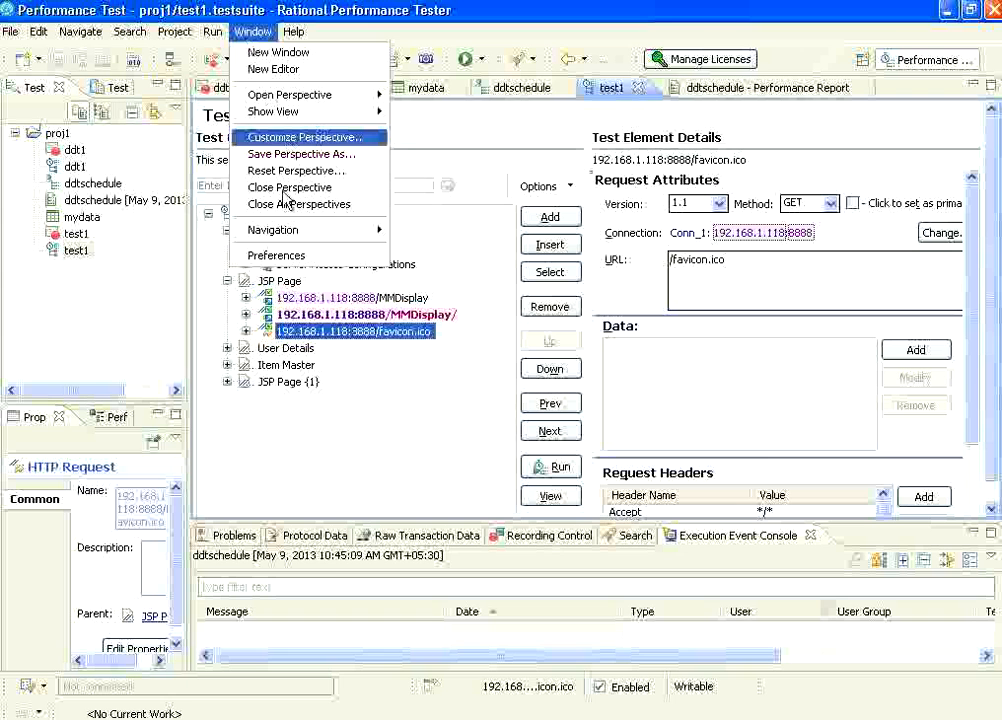
{"action": "left_click", "coordinate": [265, 255]}
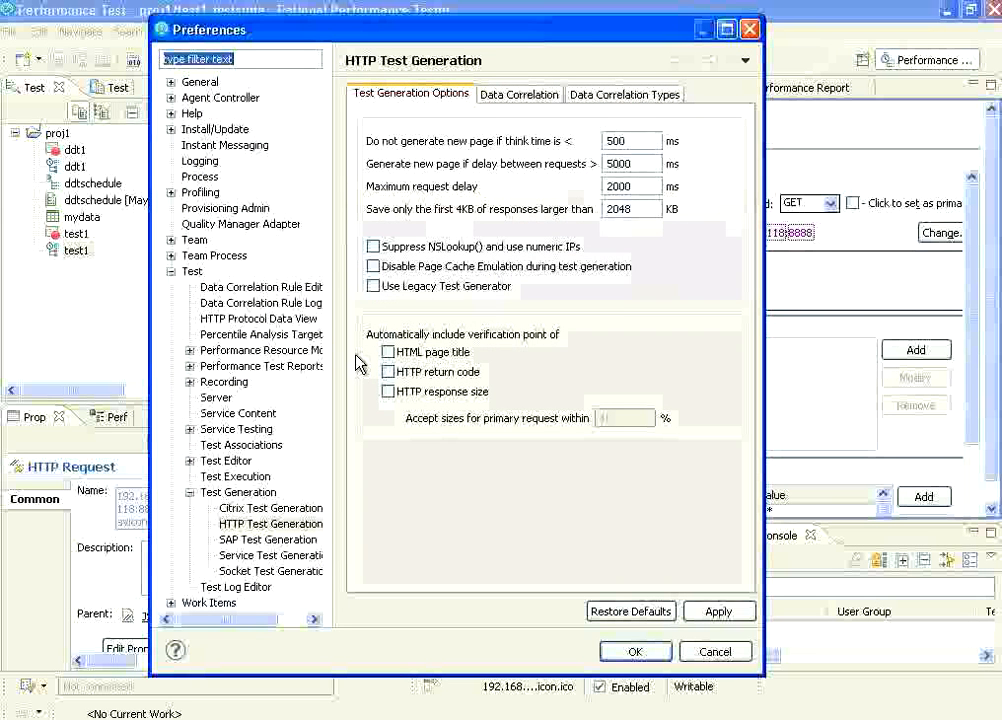
{"action": "left_click", "coordinate": [190, 462]}
{"action": "left_click", "coordinate": [246, 493]}
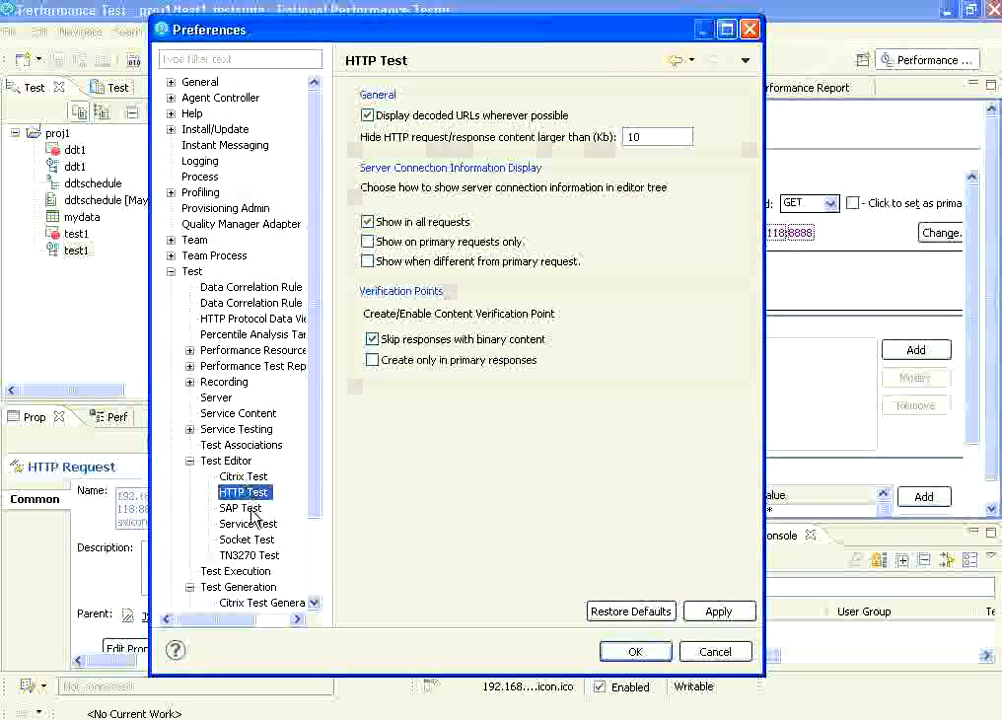
{"action": "left_click", "coordinate": [222, 461]}
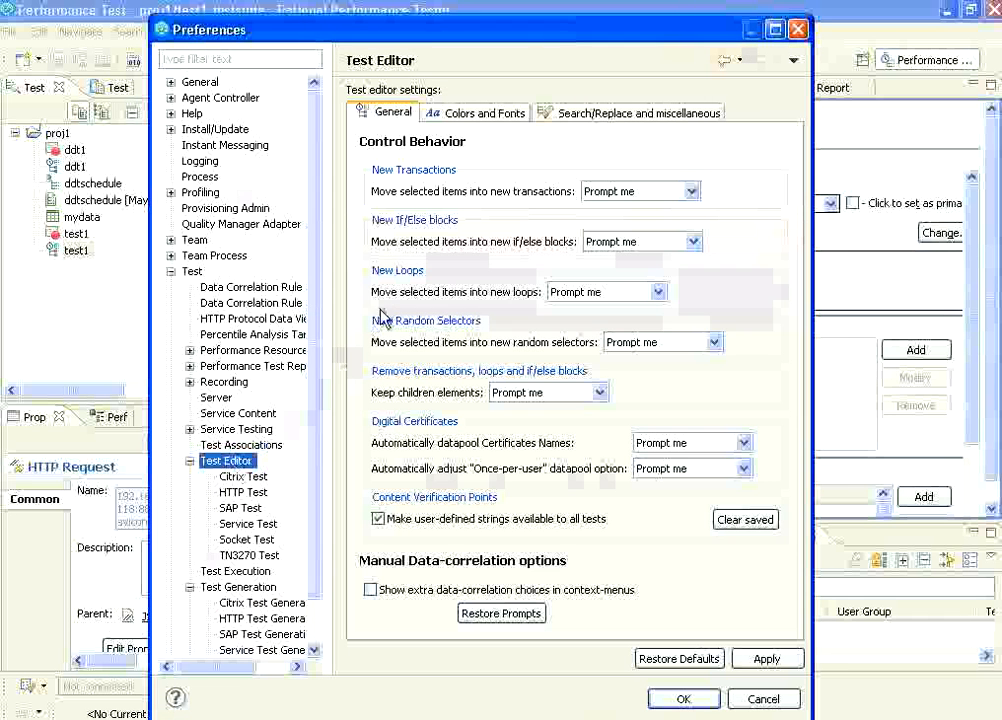
{"action": "left_click", "coordinate": [489, 116]}
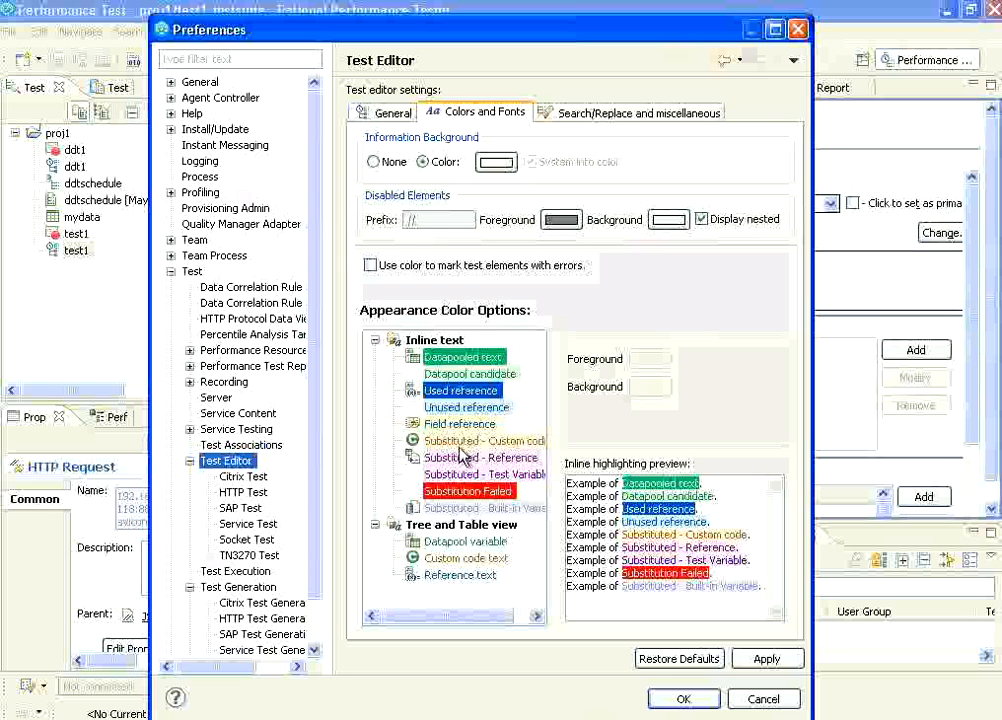
{"action": "left_click", "coordinate": [798, 29]}
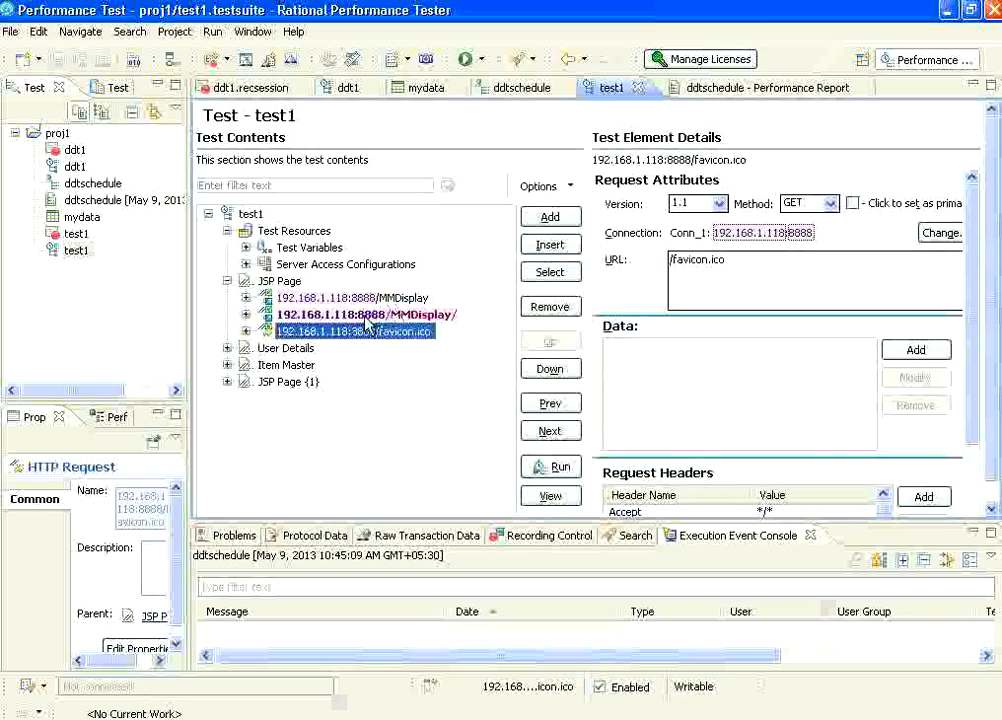
Compare the MMDisplay request with the primary MMDisplay/ request under JSP Page, and expand the primary request to show its response.
{"action": "left_click", "coordinate": [350, 297]}
{"action": "left_click", "coordinate": [355, 316]}
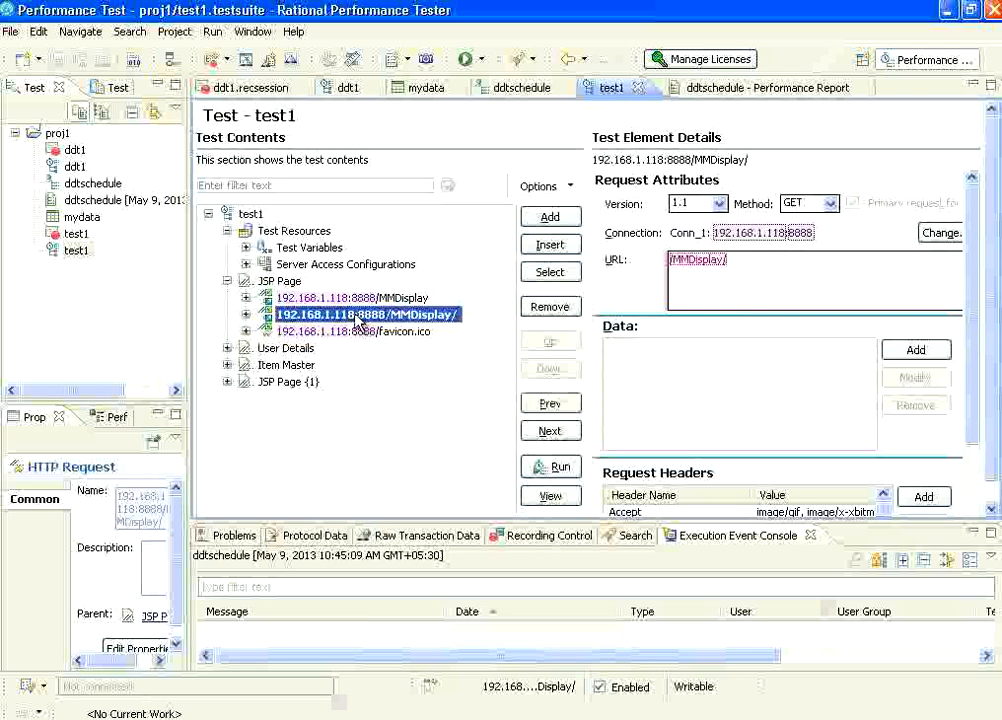
{"action": "left_click", "coordinate": [247, 314]}
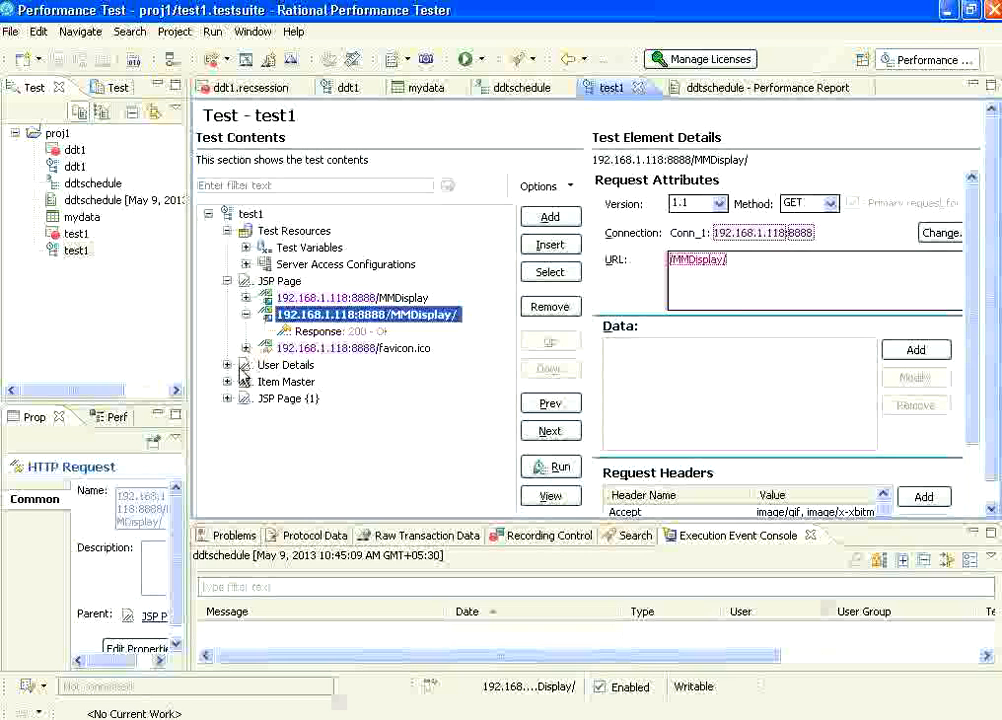
Expand the User Details page and examine the substituted URL and session ID of its primary Login.do request.
{"action": "left_click", "coordinate": [255, 368]}
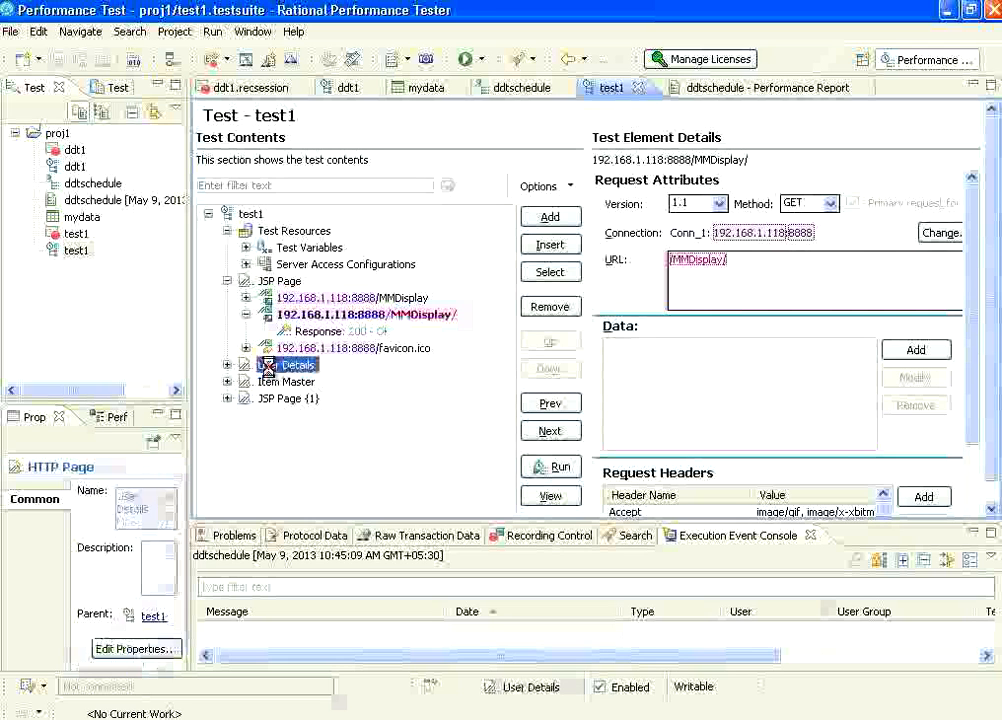
{"action": "left_click", "coordinate": [227, 365]}
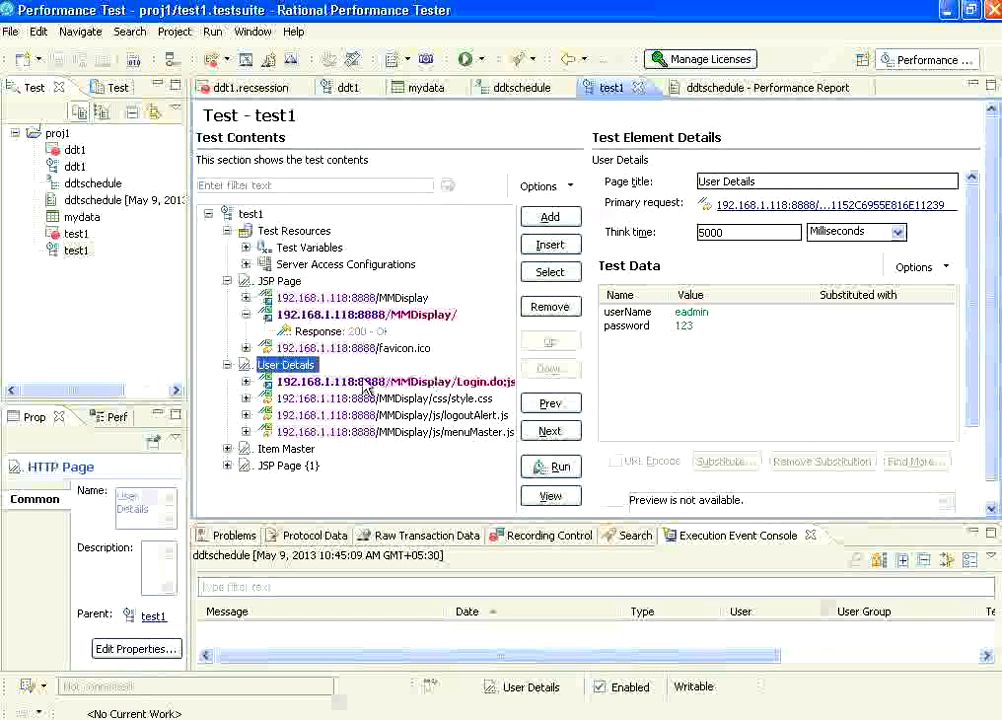
{"action": "left_click", "coordinate": [318, 385]}
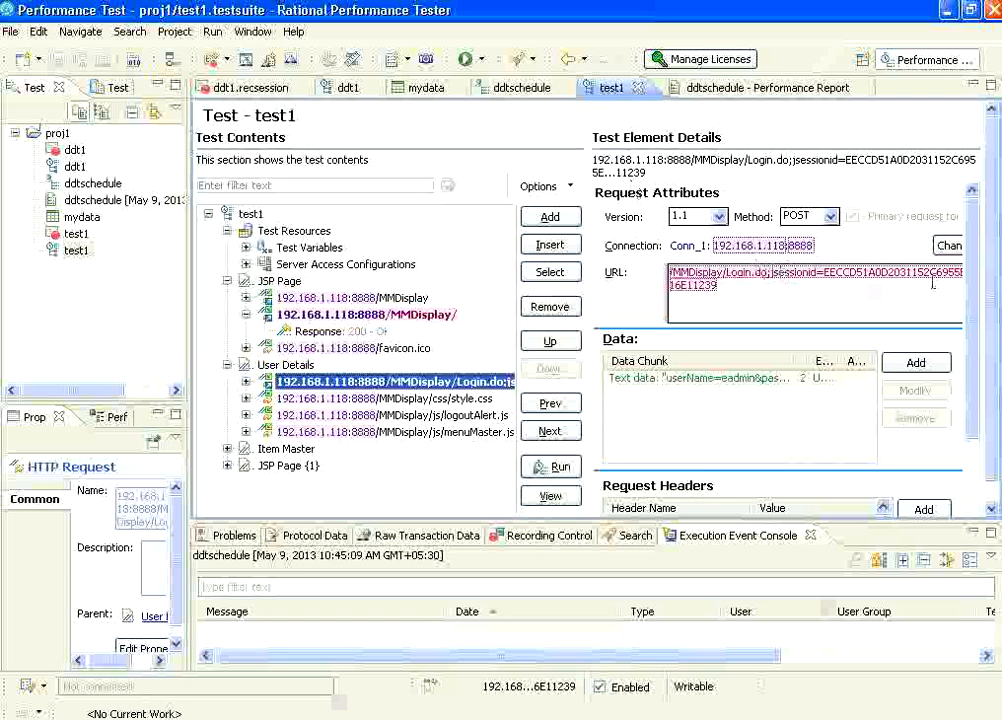
{"action": "left_click", "coordinate": [828, 277]}
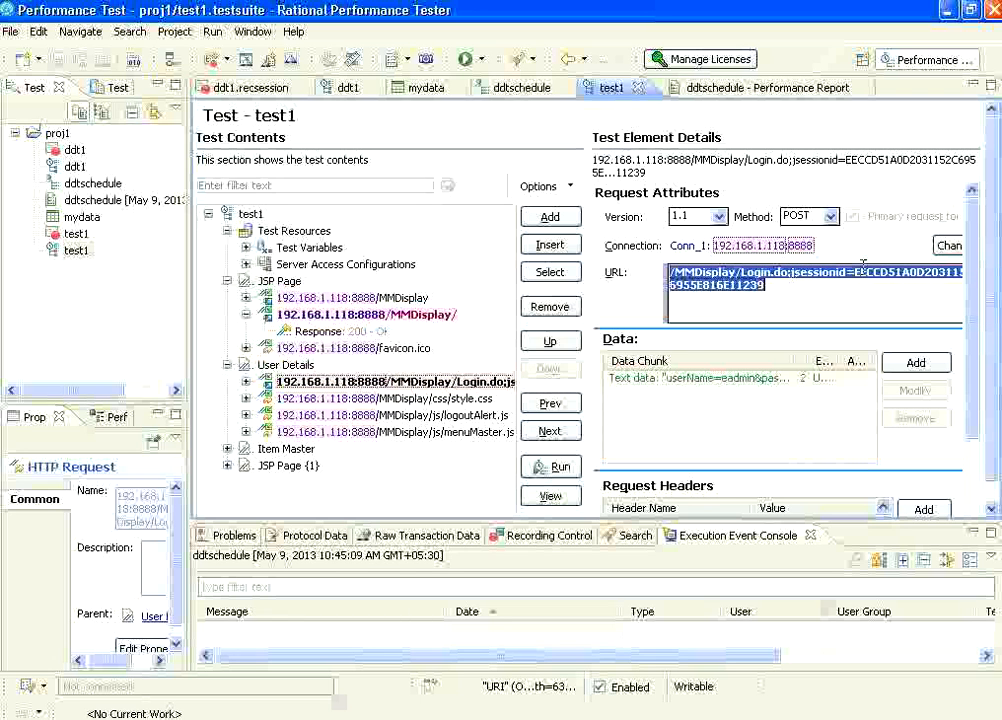
{"action": "left_click", "coordinate": [853, 279]}
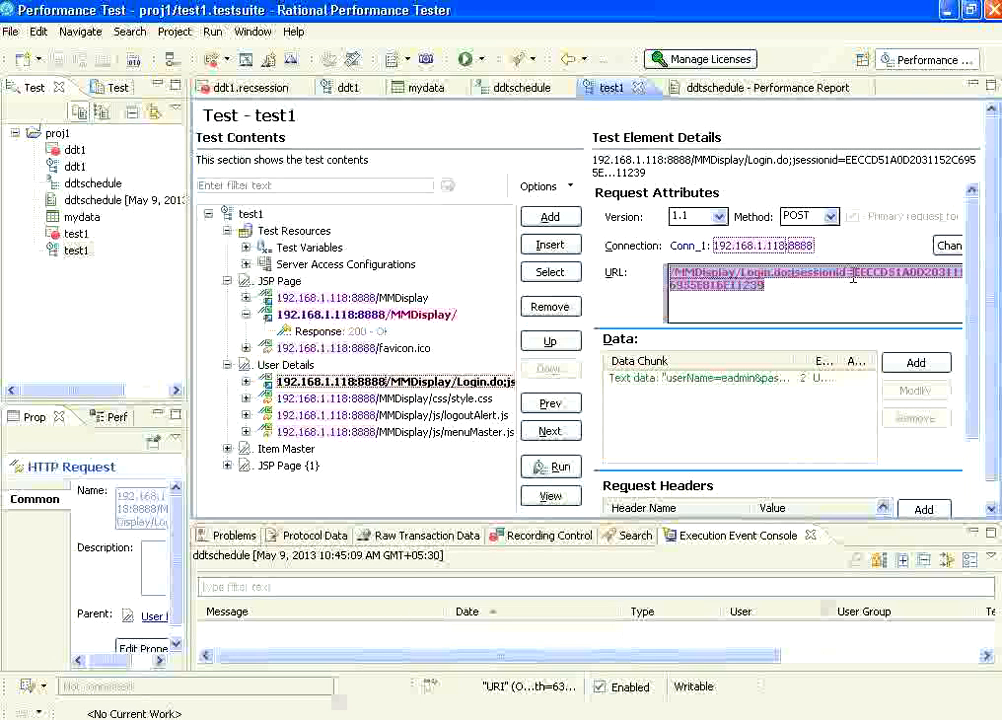
{"action": "double_click", "coordinate": [768, 292]}
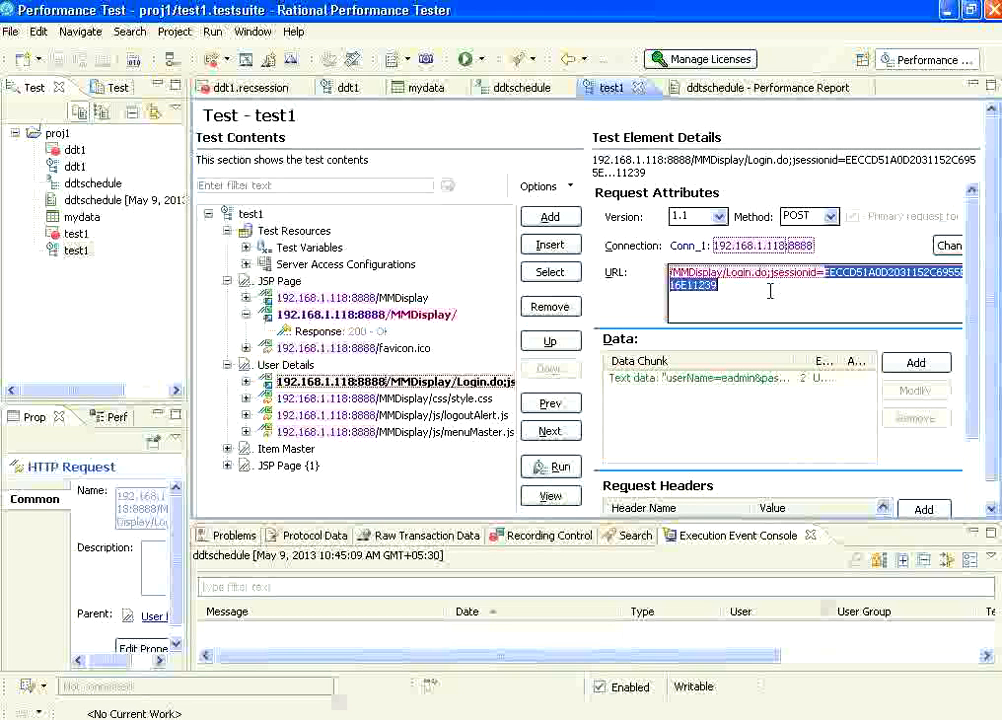
{"action": "left_click", "coordinate": [860, 308]}
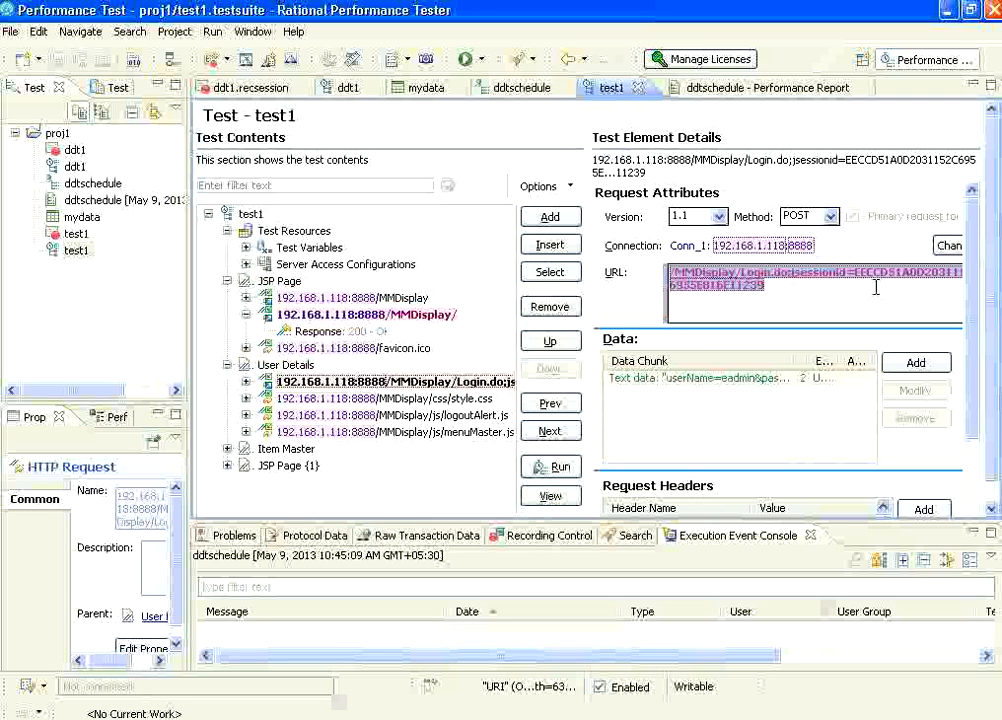
Expand the Item Master page, and compare the first MMDisplay request's URL with the substituted URL of the Login.do request.
{"action": "left_click", "coordinate": [230, 449]}
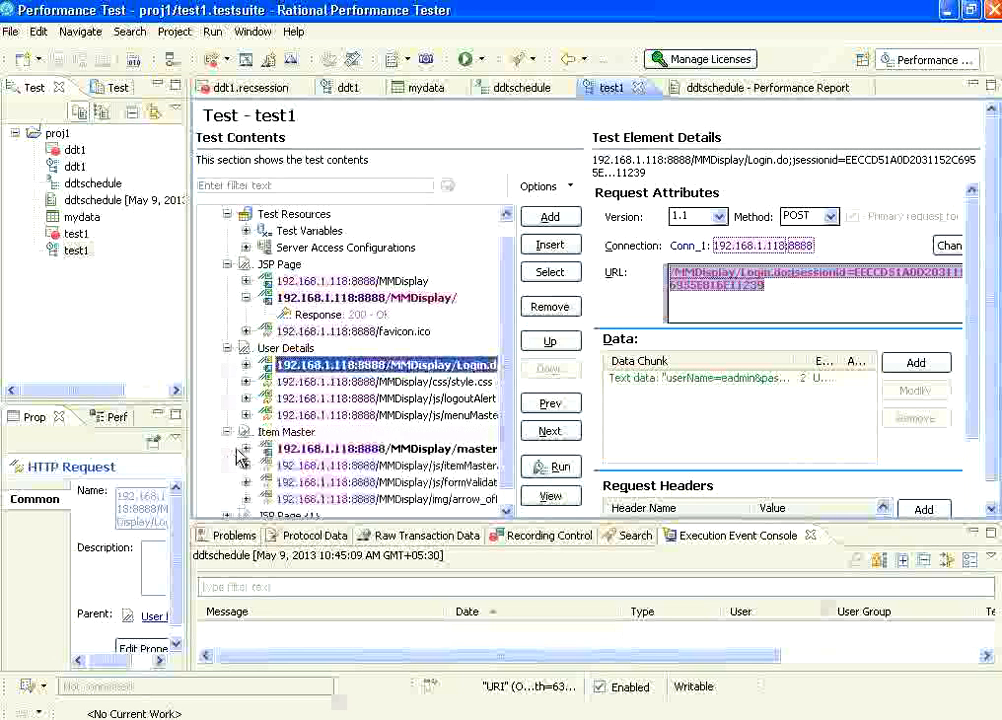
{"action": "left_click", "coordinate": [288, 281]}
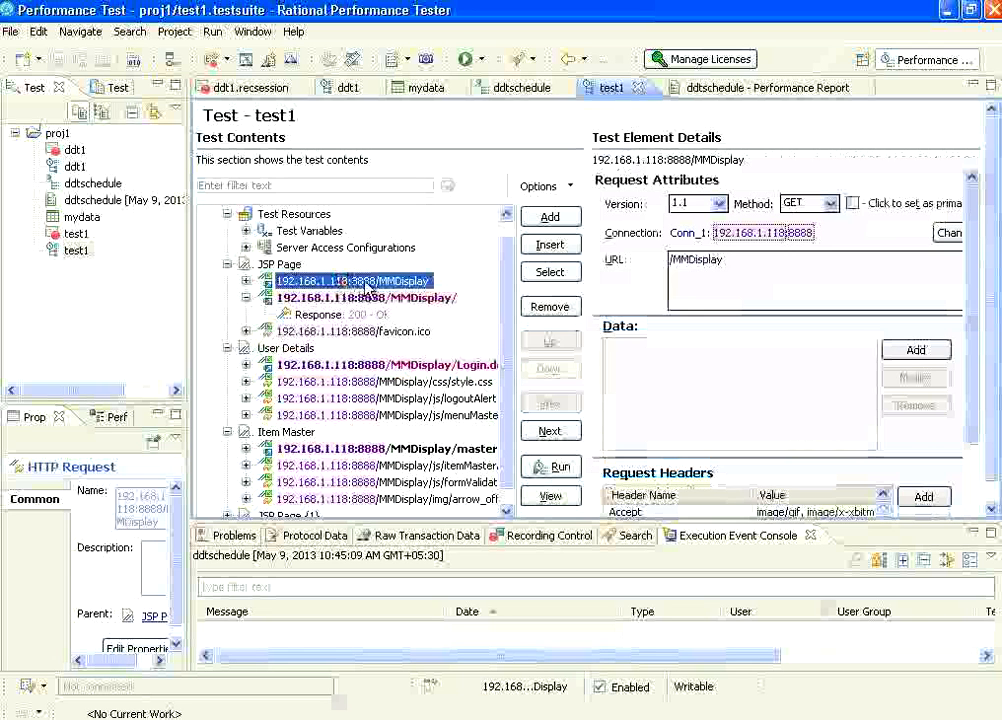
{"action": "left_click", "coordinate": [401, 370]}
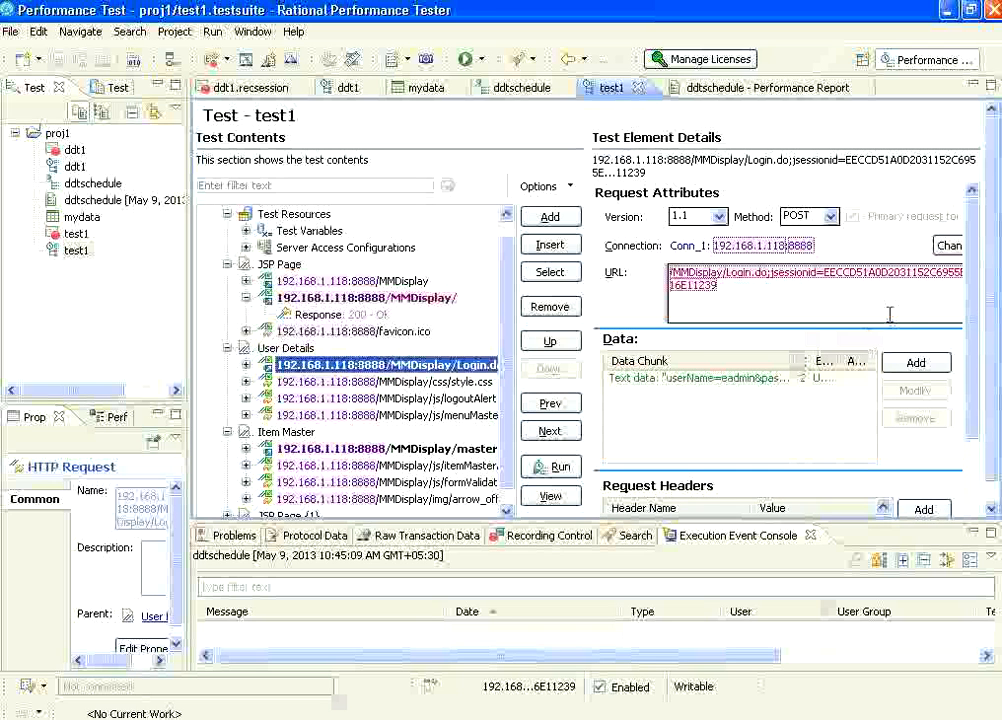
{"action": "left_click", "coordinate": [871, 276]}
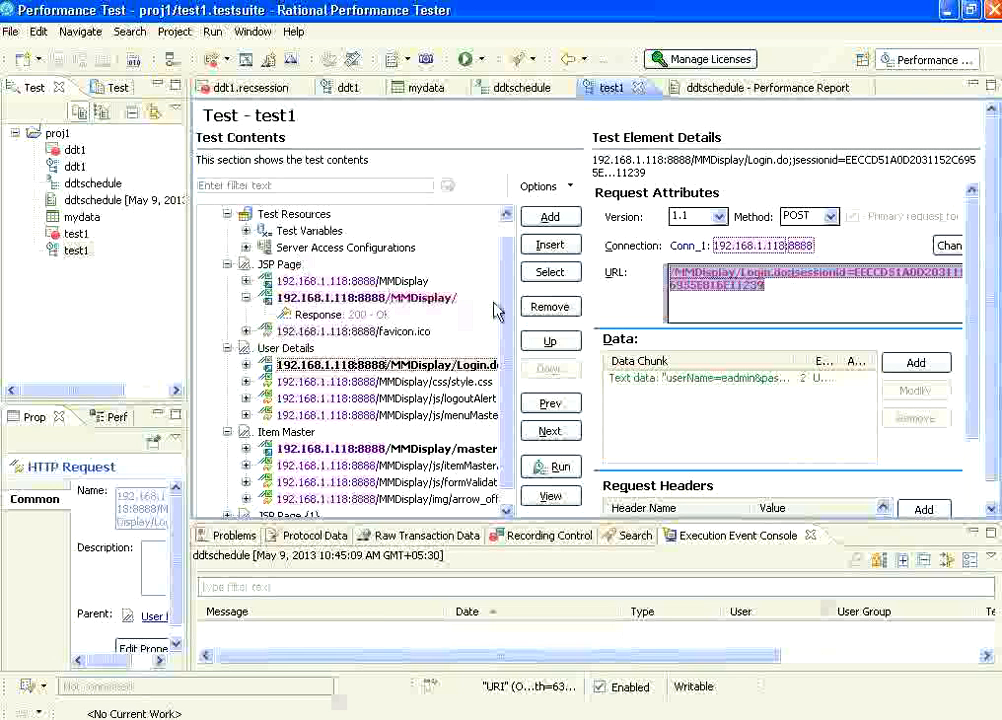
Inspect the masters.do request under Item Master and the test data of the Item Master page.
{"action": "scroll", "coordinate": [508, 240], "scroll_direction": "up", "scroll_amount": 1}
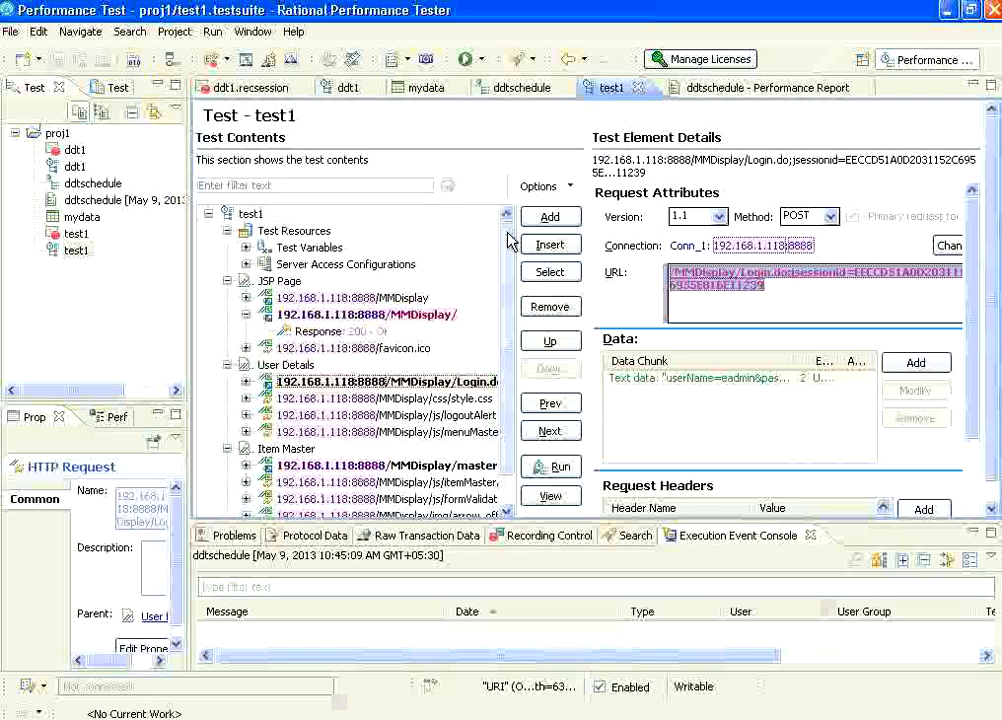
{"action": "scroll", "coordinate": [510, 476], "scroll_direction": "down", "scroll_amount": 1}
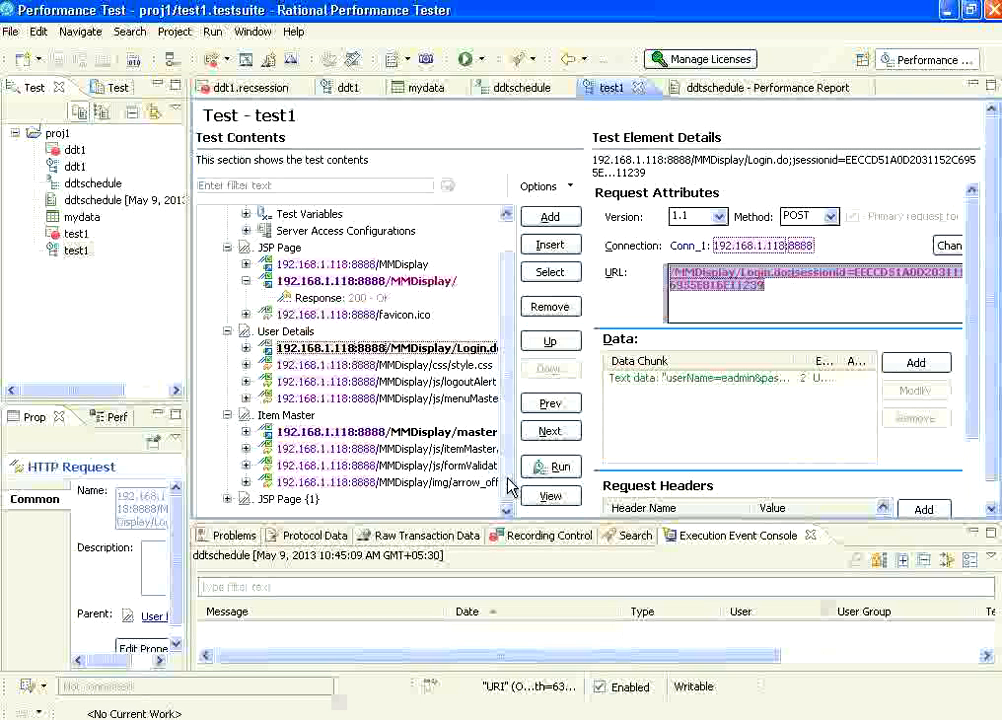
{"action": "left_click", "coordinate": [335, 433]}
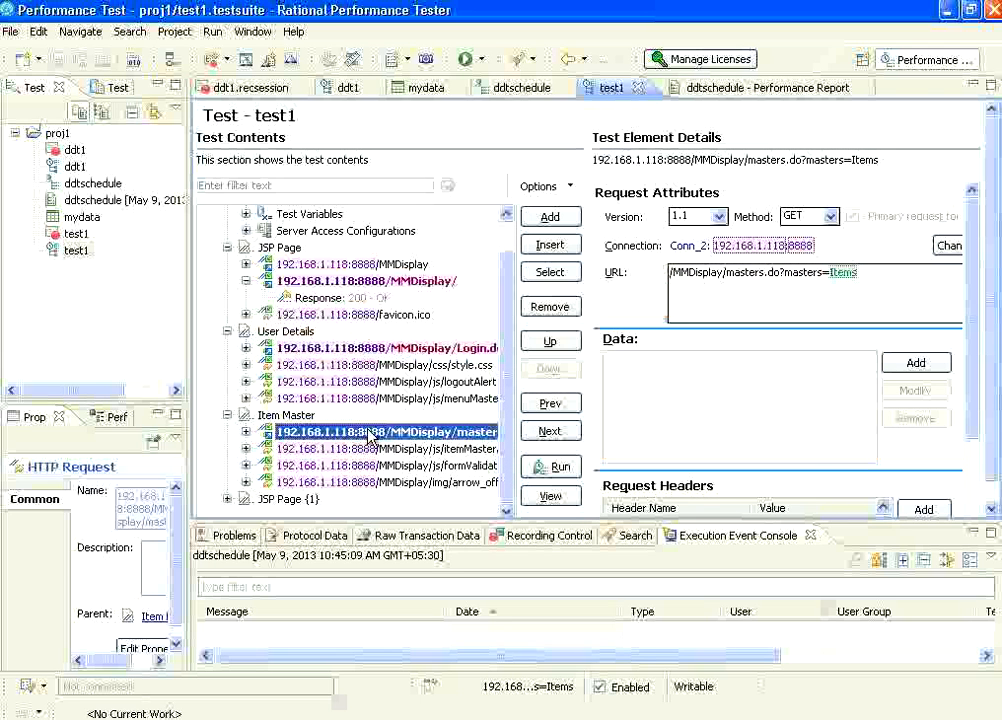
{"action": "left_click", "coordinate": [305, 415]}
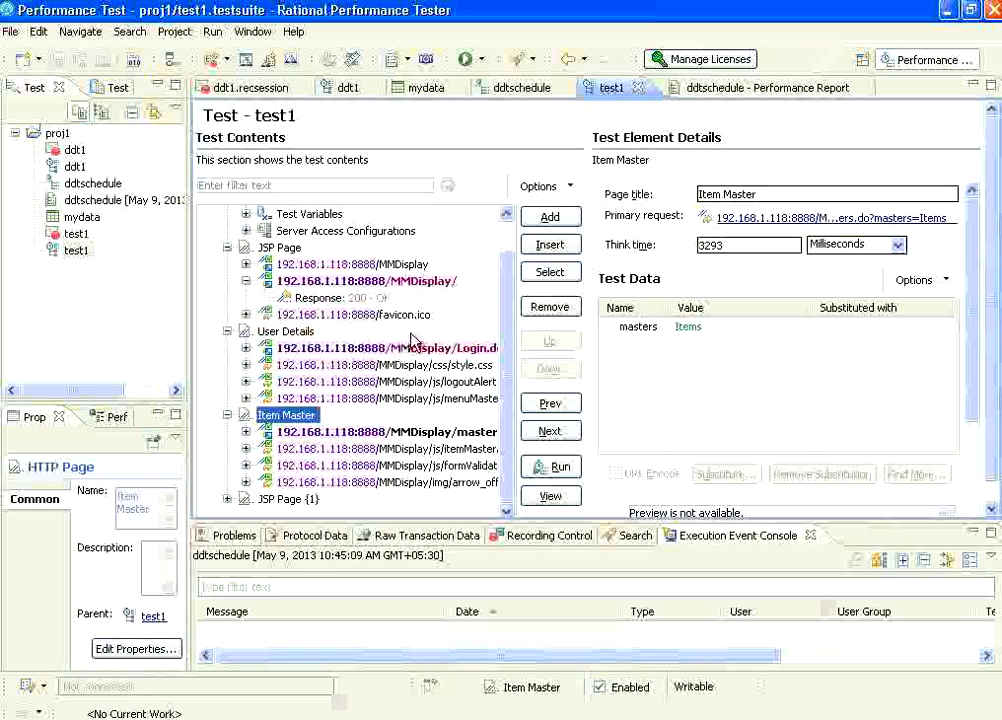
Show the data correlation references of test1 and preview the action reference and the second and third Referer-RPT-Generated references.
{"action": "scroll", "coordinate": [511, 250], "scroll_direction": "up", "scroll_amount": 1}
{"action": "left_click", "coordinate": [250, 215]}
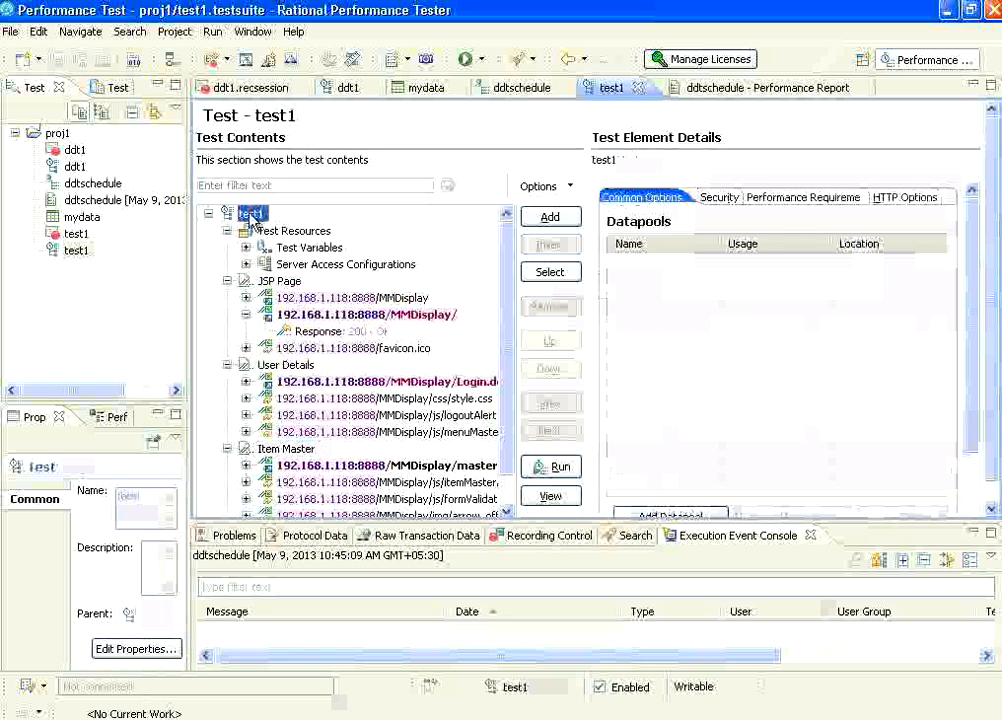
{"action": "right_click", "coordinate": [252, 218]}
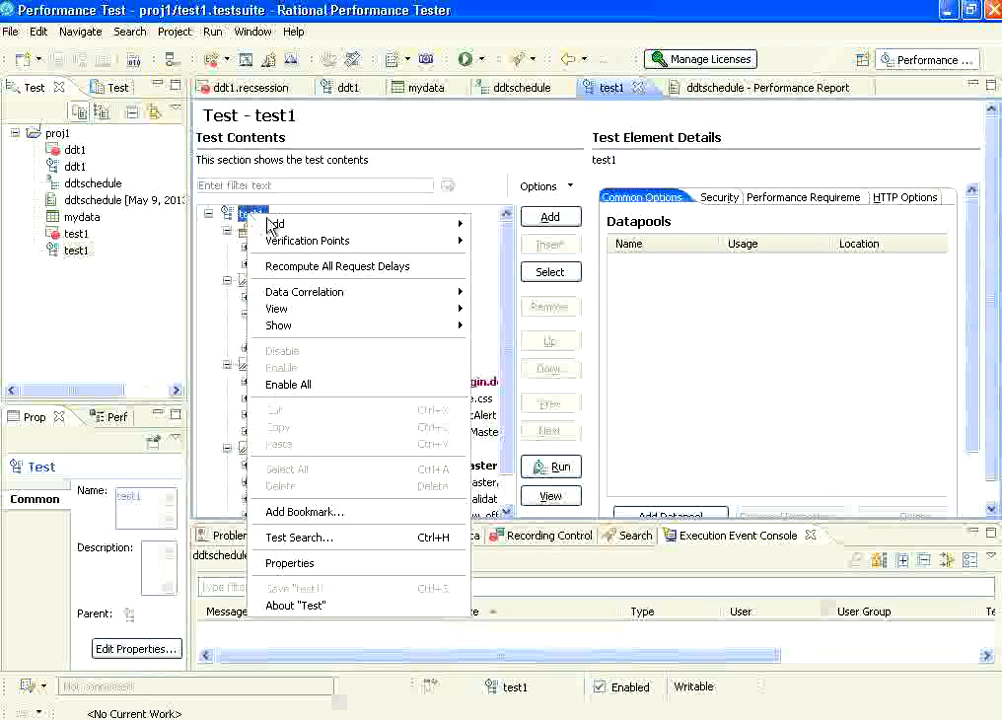
{"action": "mouse_move", "coordinate": [324, 294]}
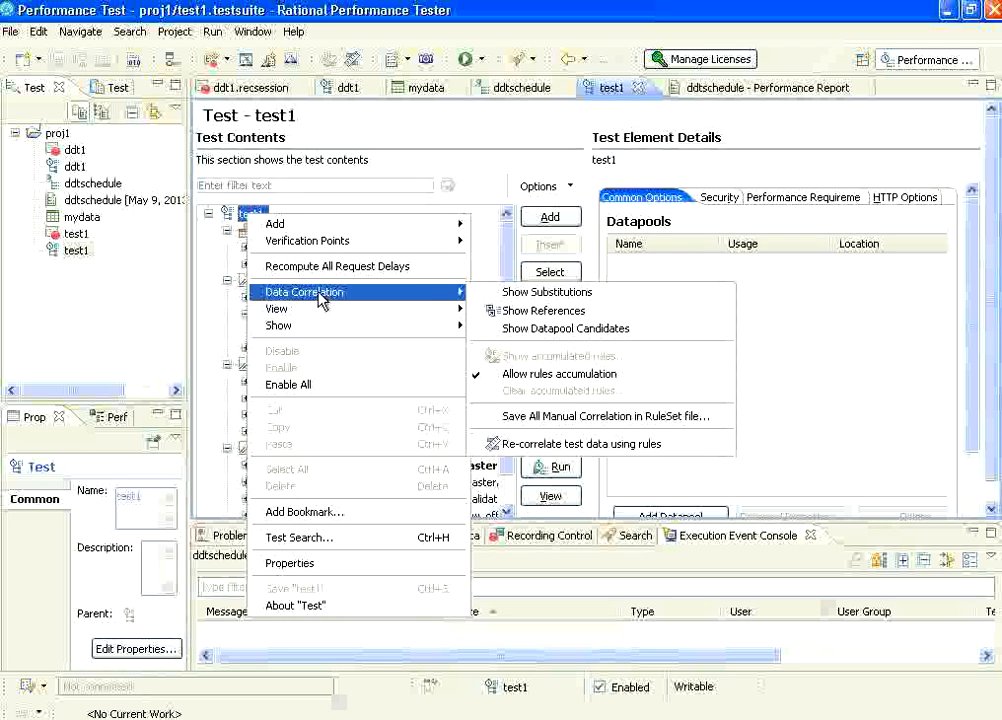
{"action": "left_click", "coordinate": [572, 314]}
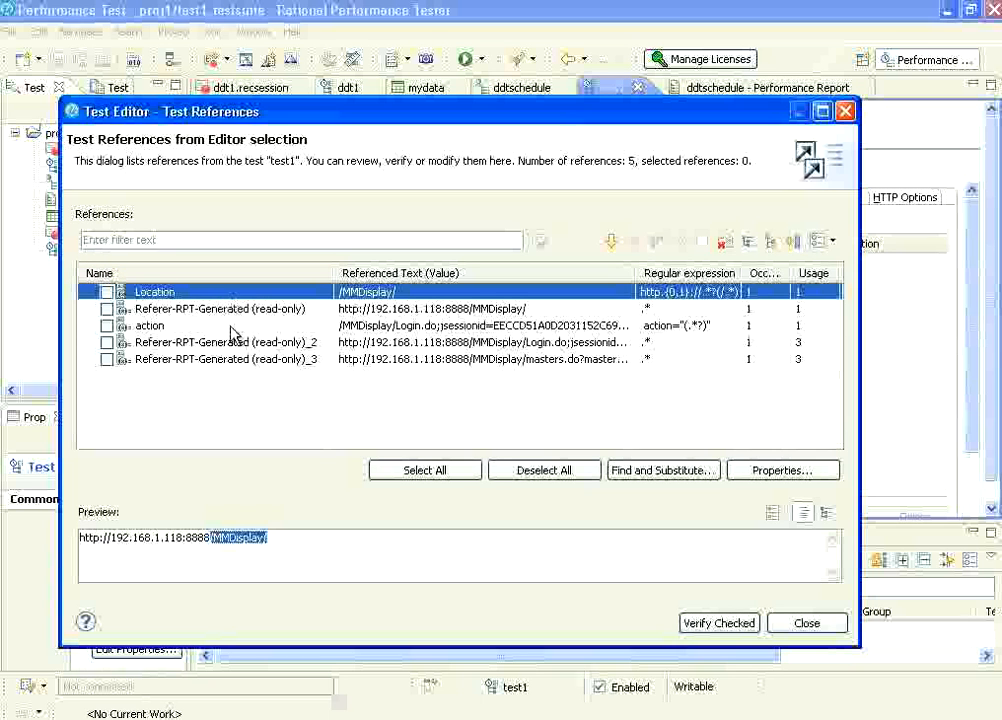
{"action": "left_click", "coordinate": [415, 328]}
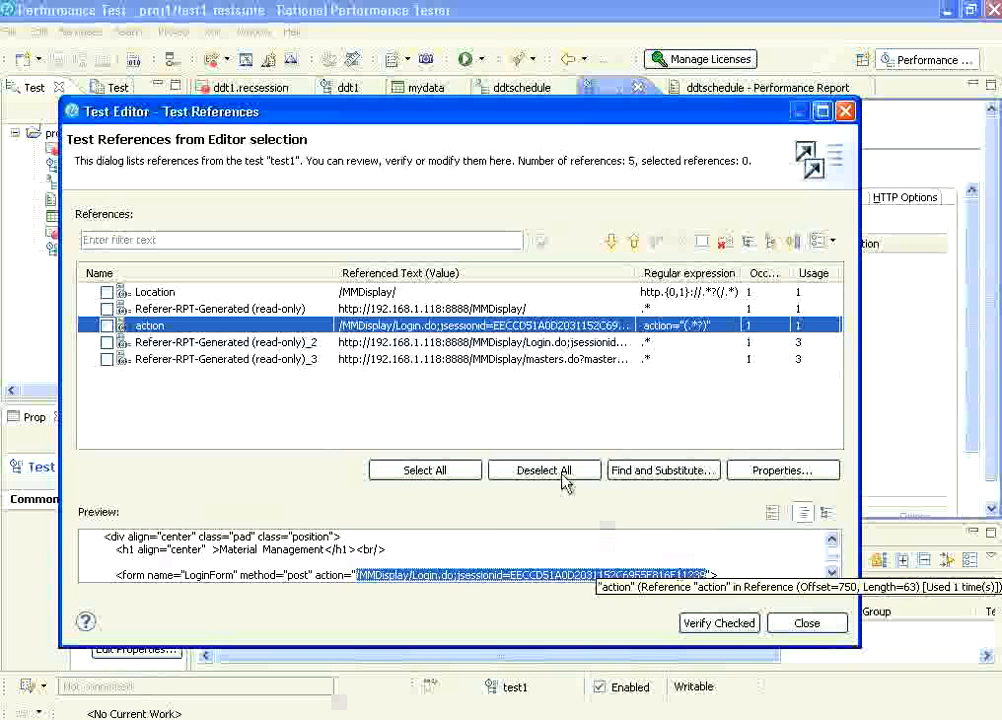
{"action": "left_click", "coordinate": [526, 345]}
{"action": "left_click", "coordinate": [522, 359]}
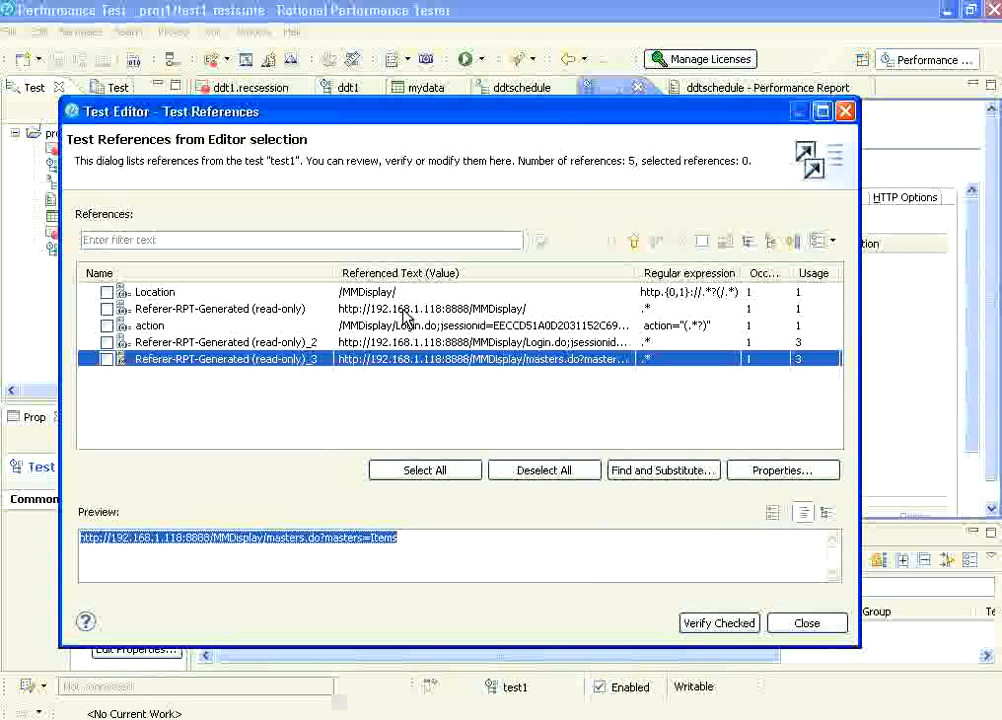
Switch to Notepad and complete the extraction line as "Extract that data from resp1 - it is called reference".
{"action": "left_click", "coordinate": [807, 623]}
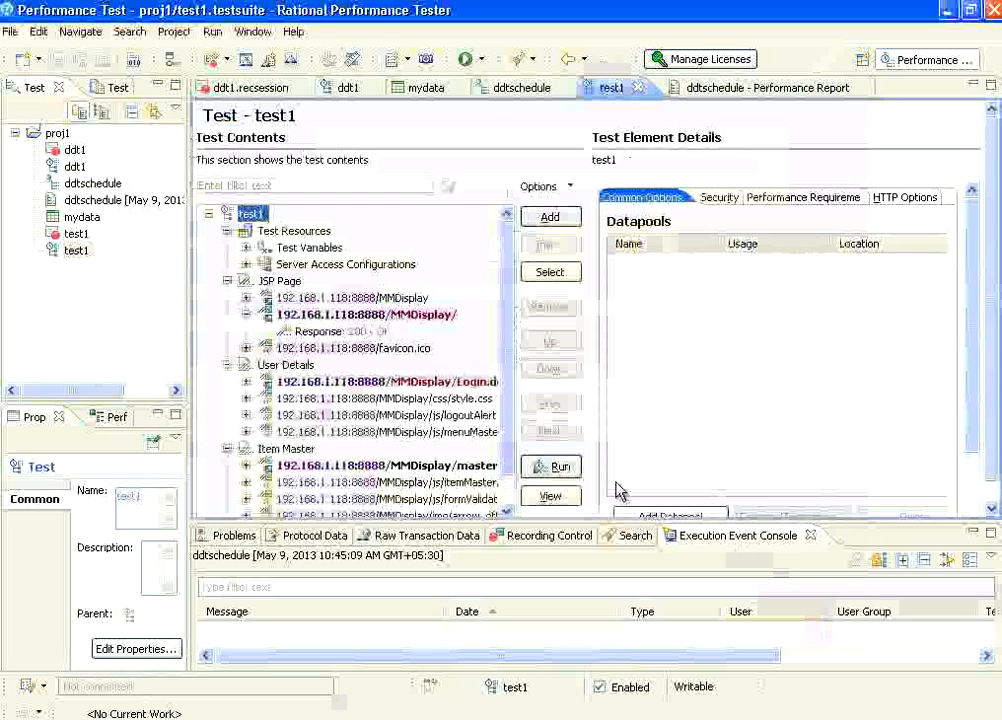
{"action": "left_click", "coordinate": [525, 718]}
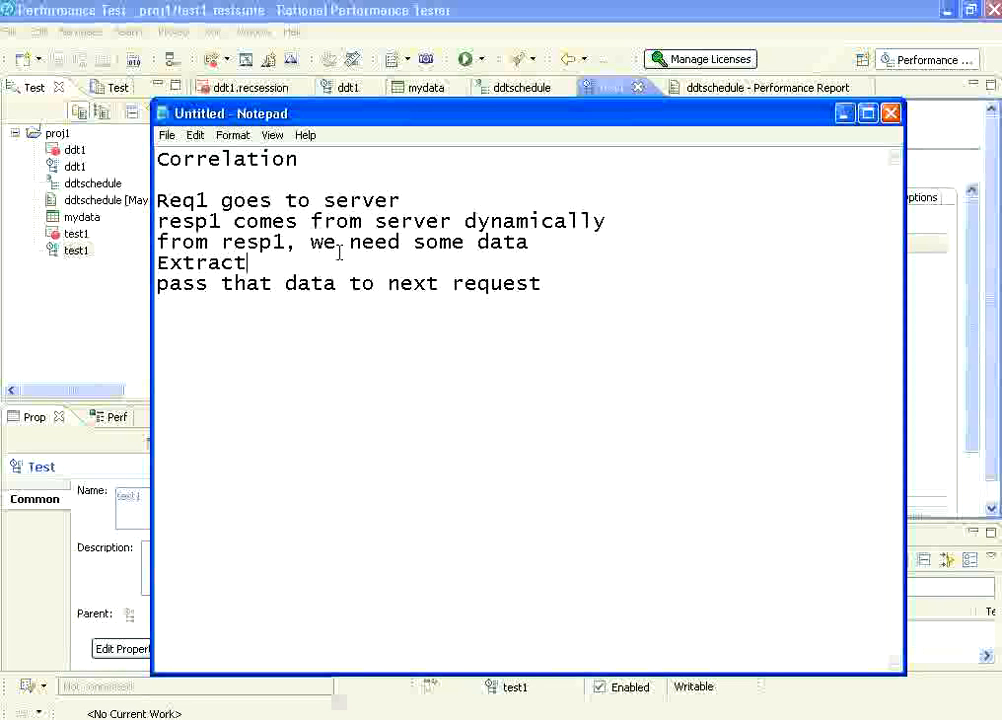
{"action": "type", "text": "hat data"}
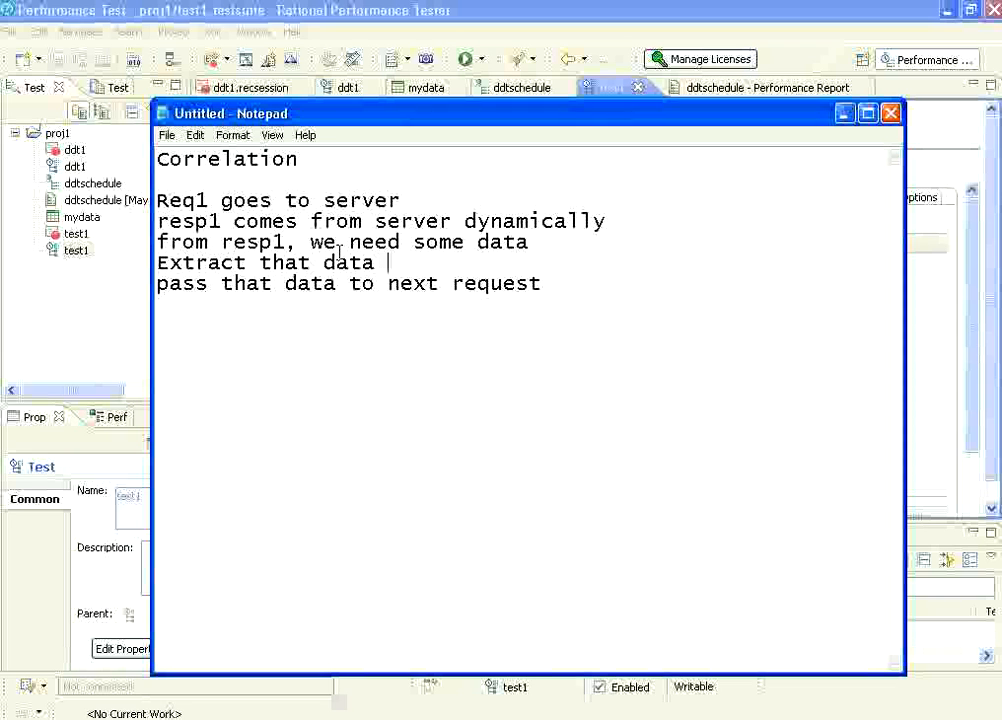
{"action": "type", "text": " - it is ca"}
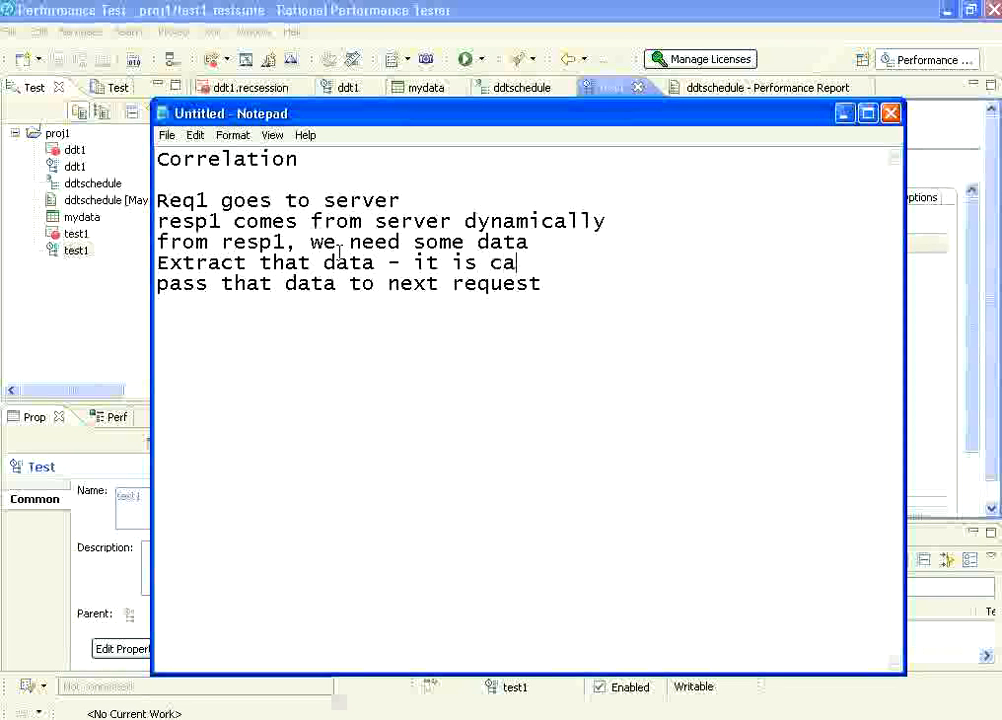
{"action": "type", "text": "lled reference"}
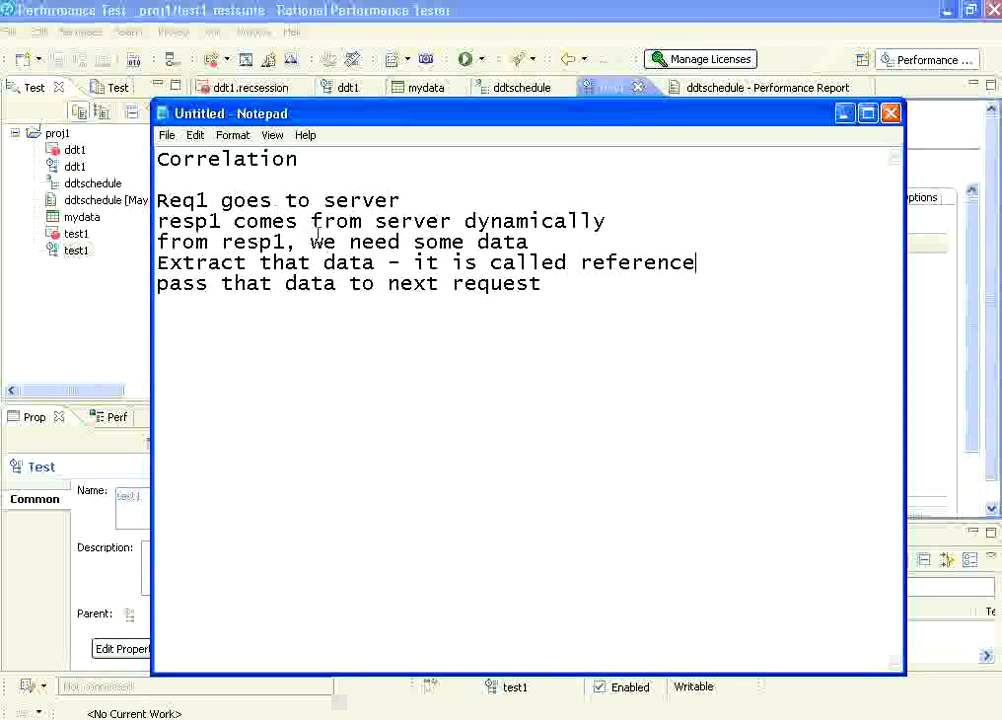
{"action": "left_click", "coordinate": [383, 262]}
{"action": "type", "text": "from resp1"}
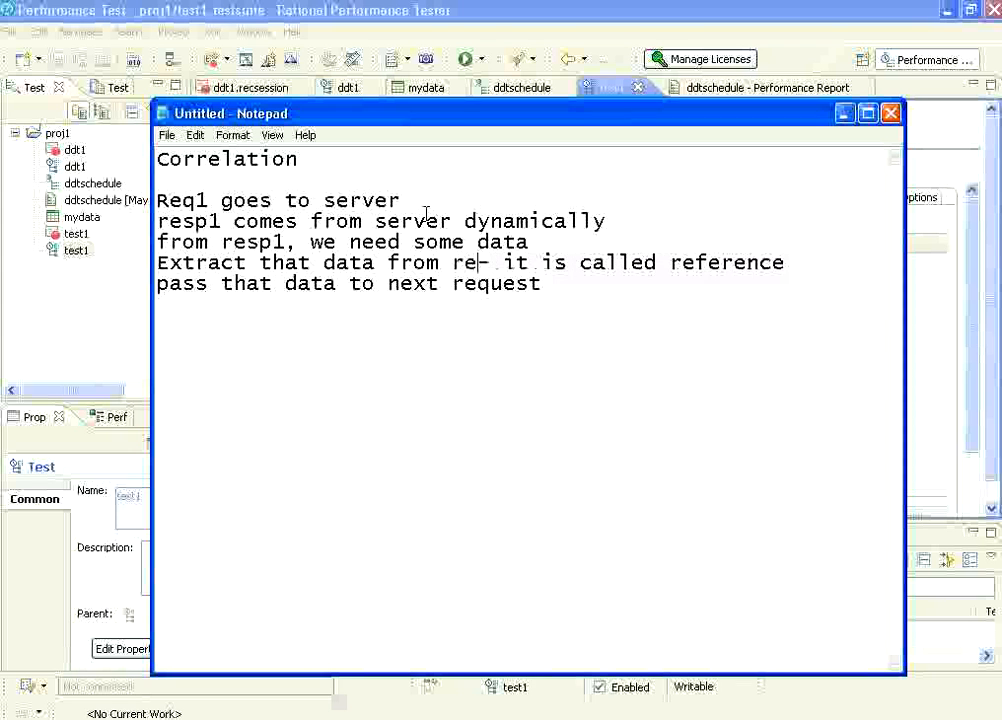
Append "- substitution" to the note line about passing data to the next request.
{"action": "key", "text": "Down"}
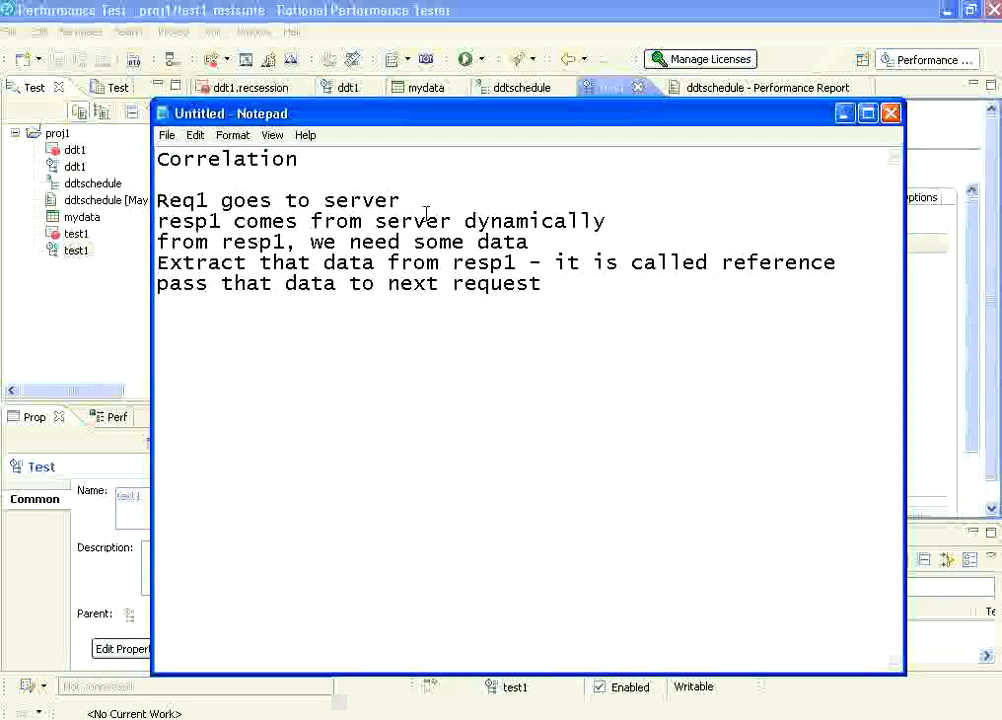
{"action": "type", "text": "ubsti"}
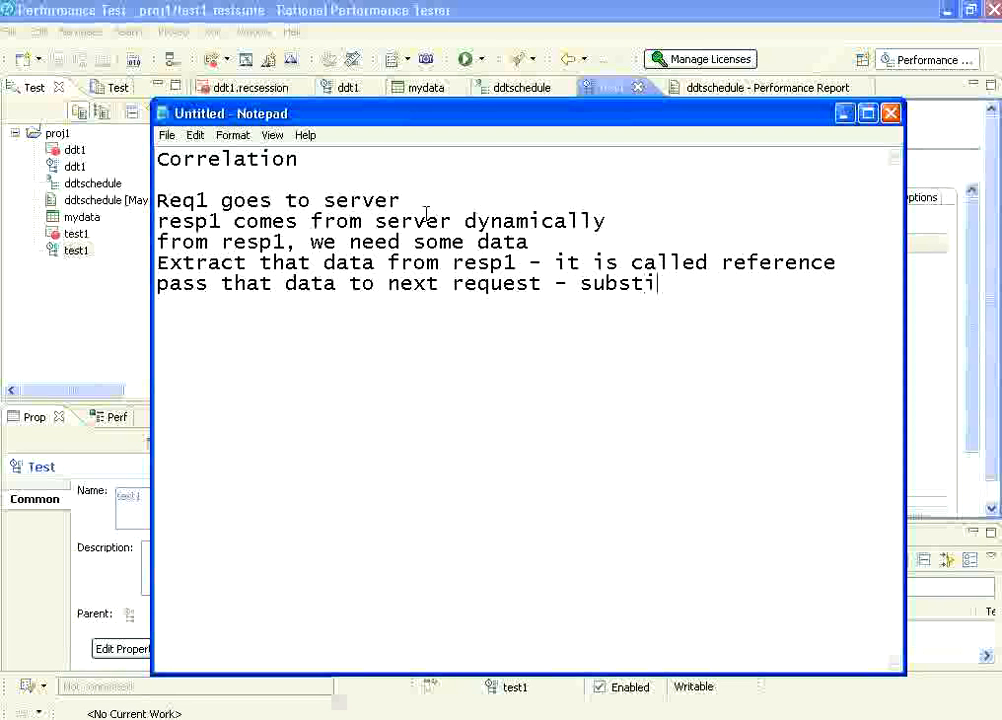
{"action": "type", "text": "tution"}
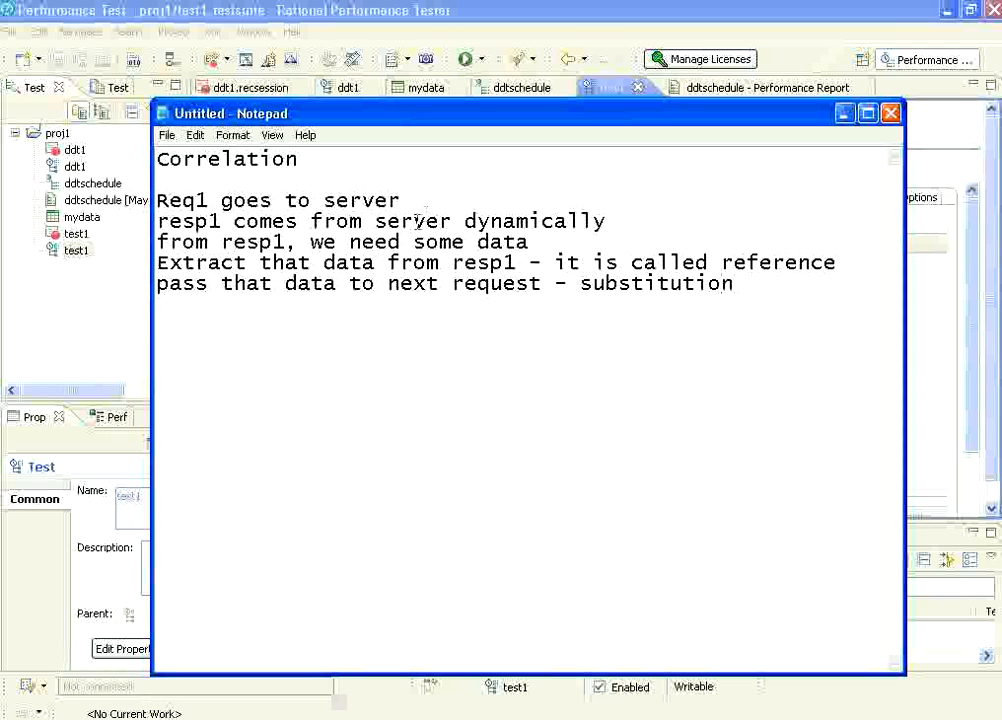
Review the correlation notes by highlighting the request, response, reference, data and substitution terms, and put Notepad away.
{"action": "double_click", "coordinate": [197, 200]}
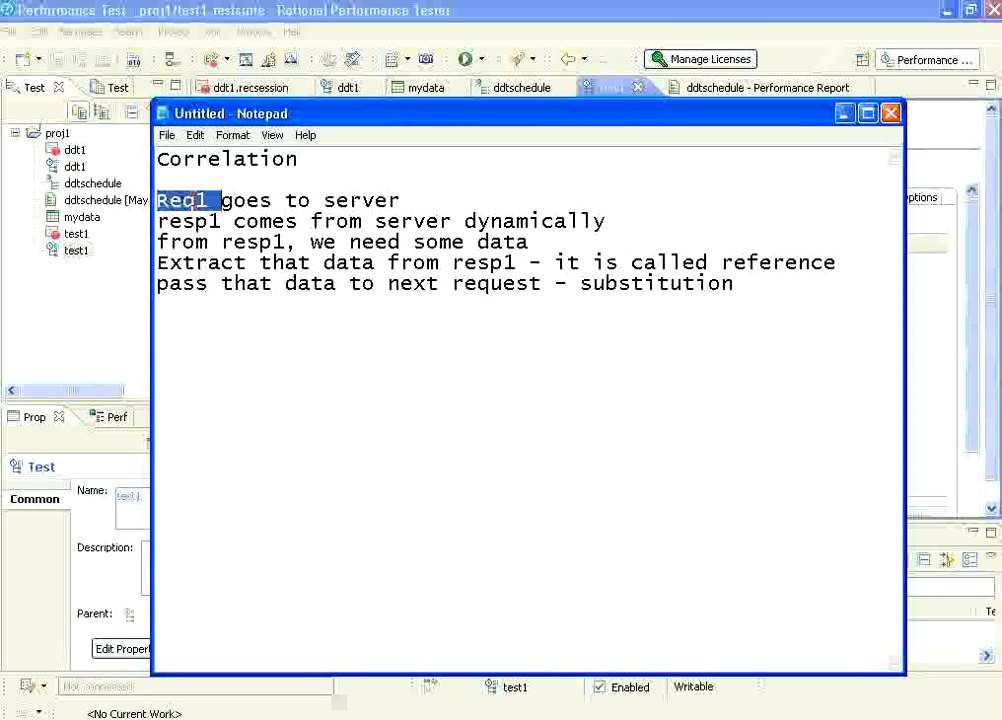
{"action": "double_click", "coordinate": [204, 221]}
{"action": "double_click", "coordinate": [250, 243]}
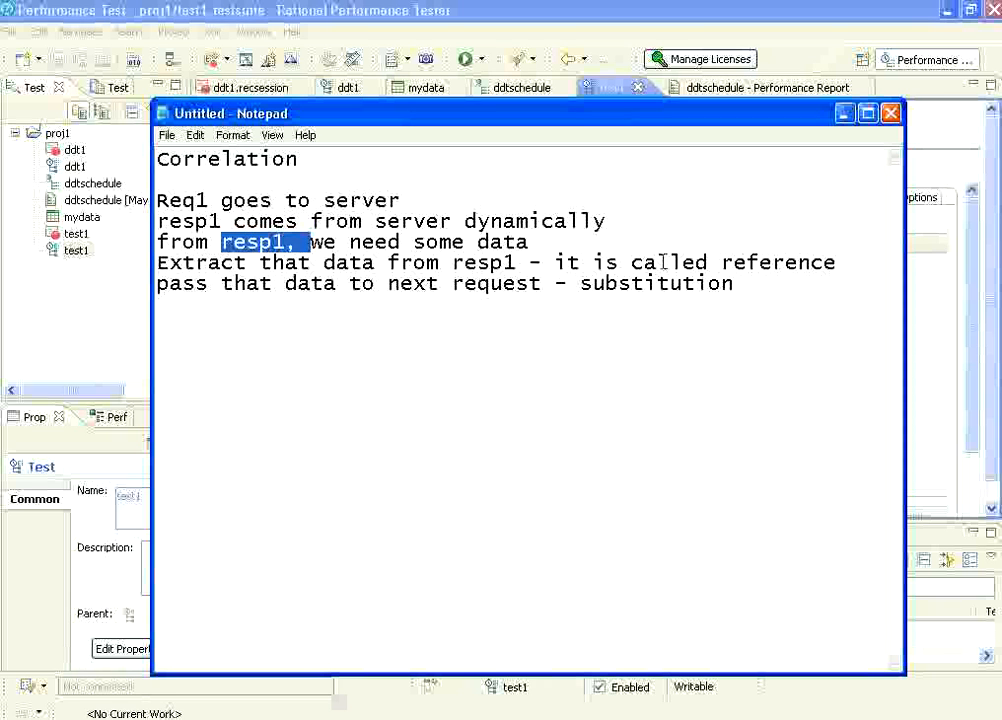
{"action": "double_click", "coordinate": [740, 262]}
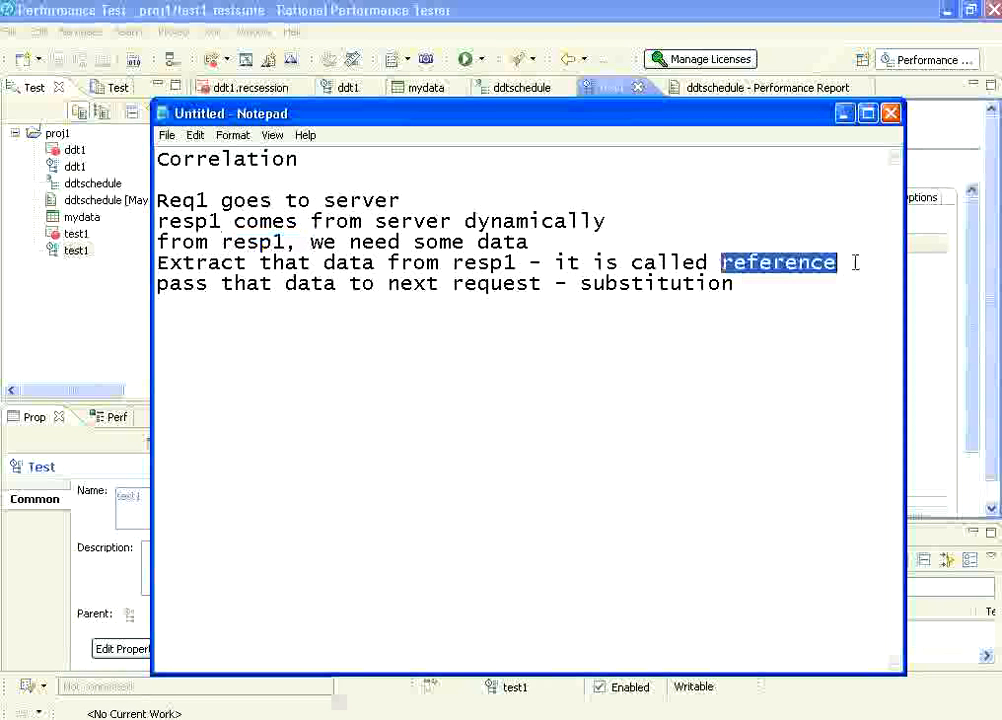
{"action": "double_click", "coordinate": [310, 284]}
{"action": "double_click", "coordinate": [631, 283]}
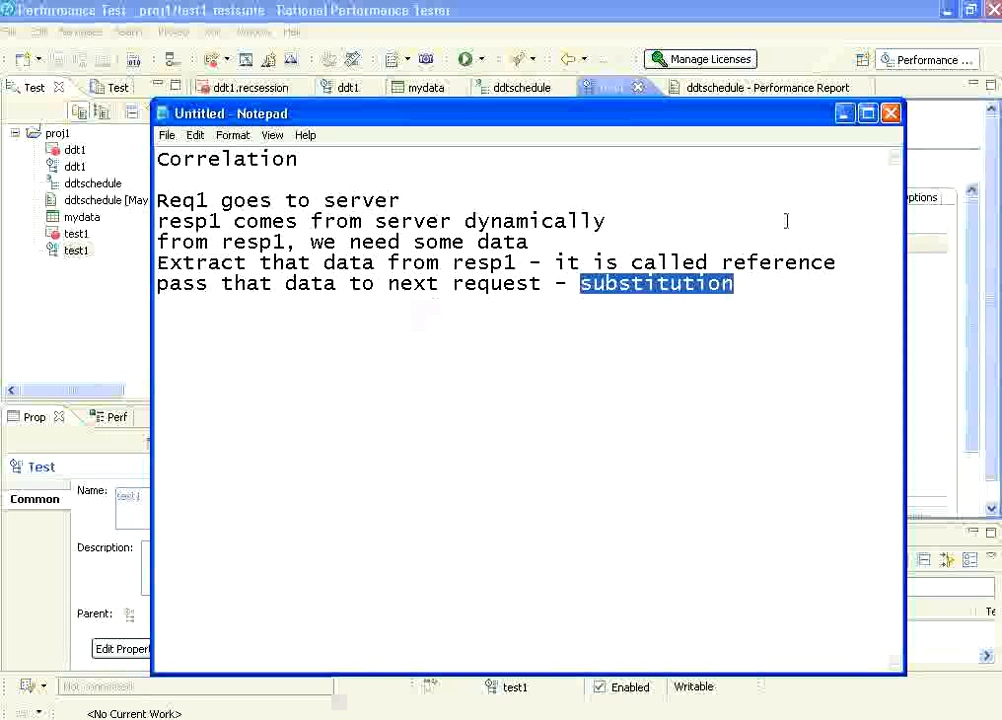
{"action": "left_click", "coordinate": [843, 113]}
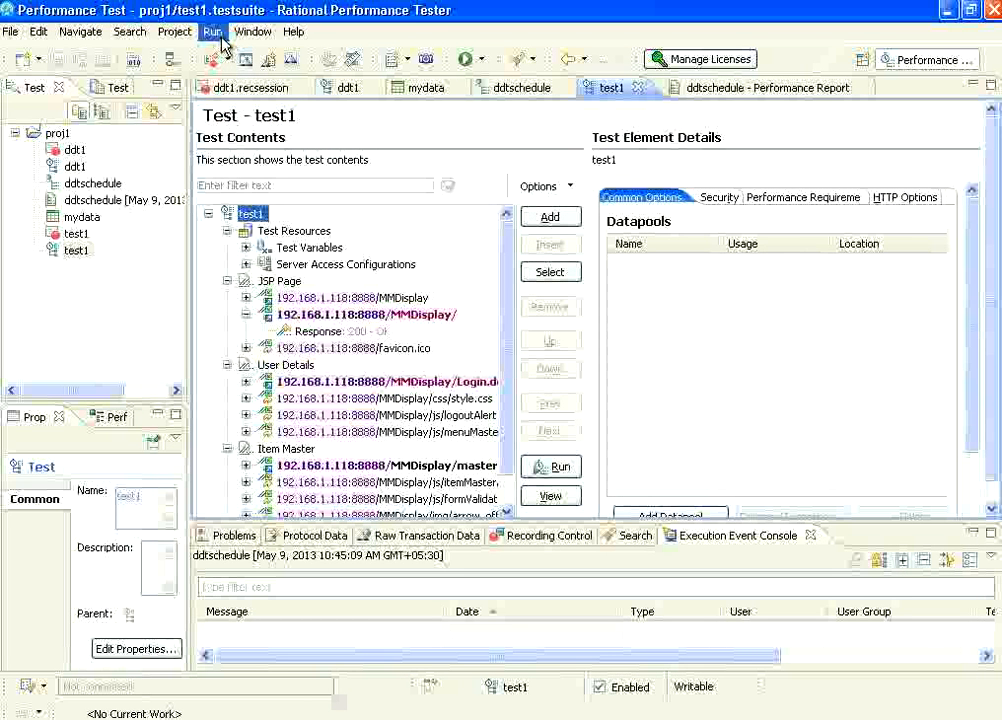
Inspect the first two MMDisplay requests under JSP Page and collapse Test Resources, JSP Page, User Details and Item Master.
{"action": "left_click", "coordinate": [330, 297]}
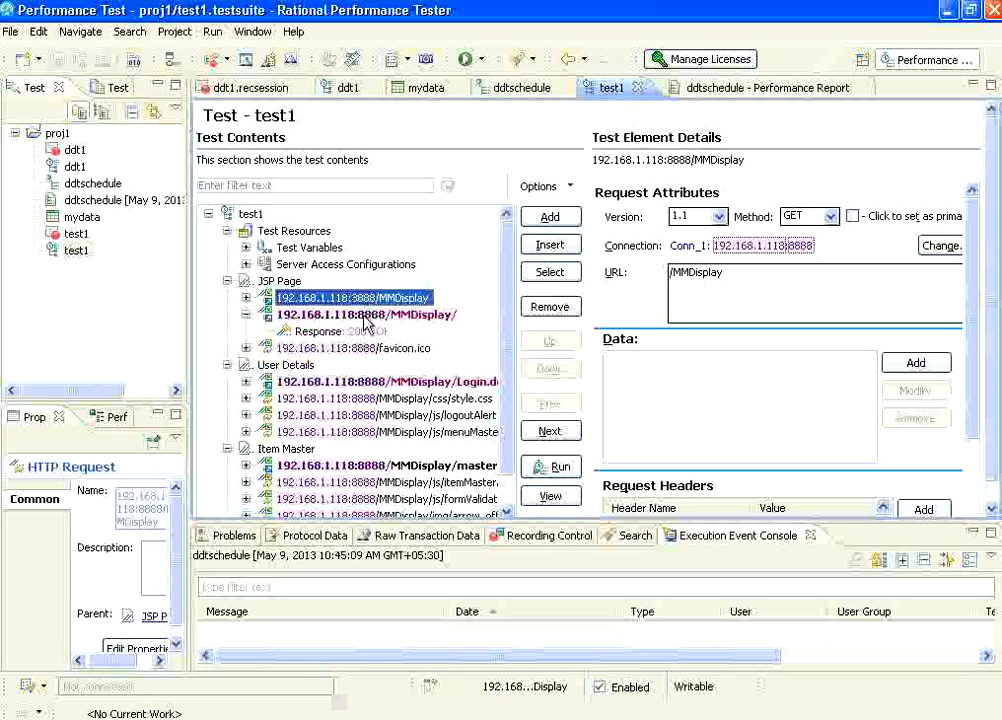
{"action": "left_click", "coordinate": [362, 316]}
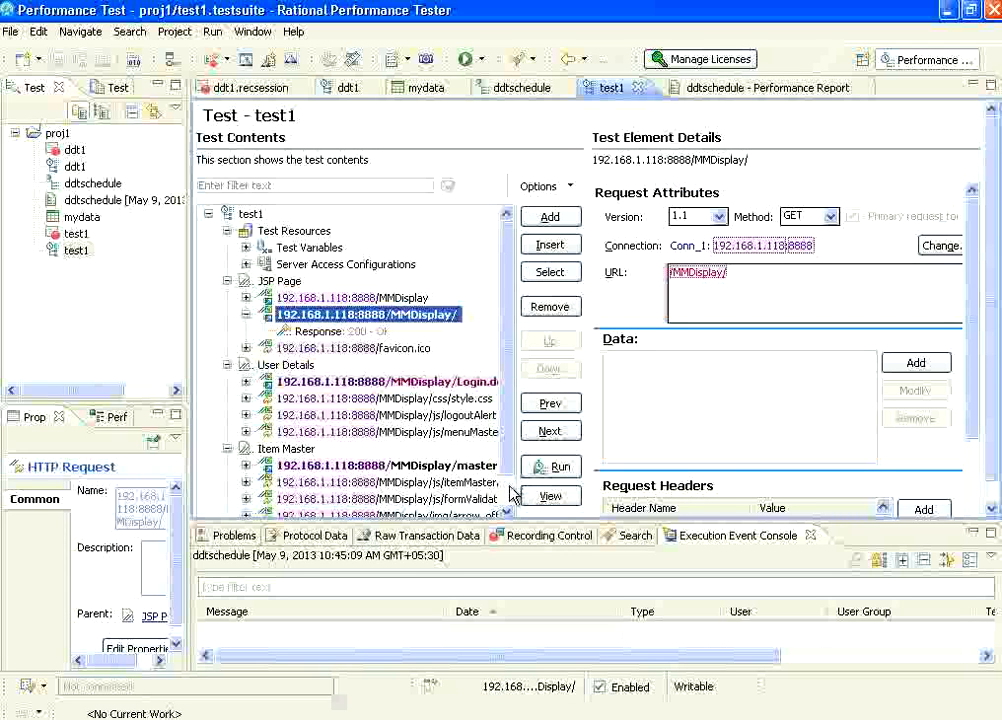
{"action": "scroll", "coordinate": [390, 372], "scroll_direction": "down", "scroll_amount": 1}
{"action": "left_click", "coordinate": [228, 248]}
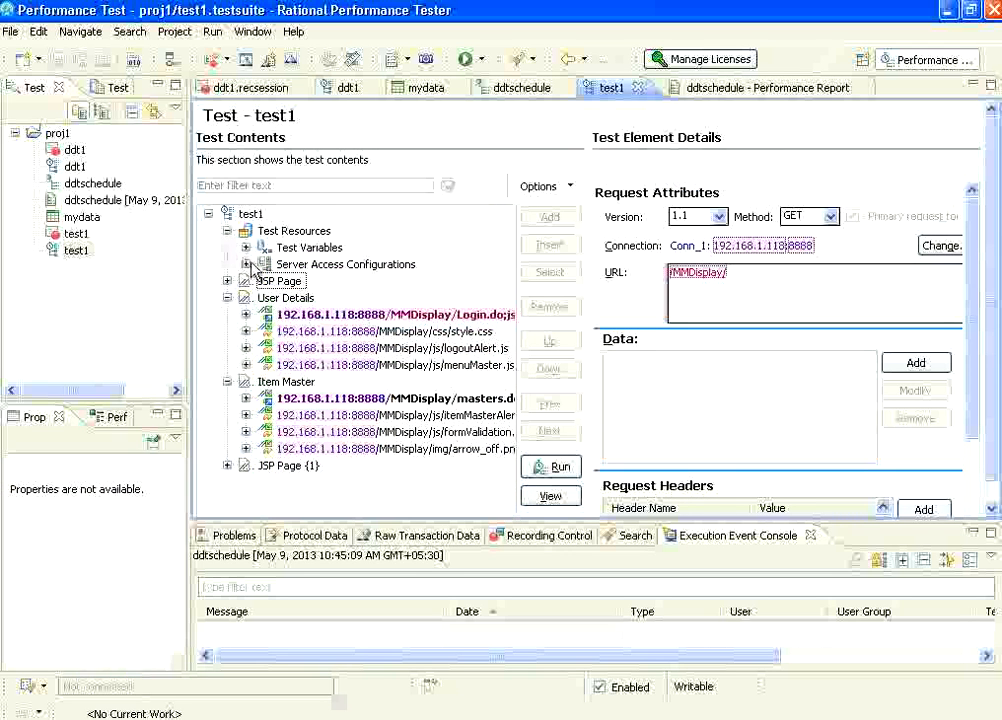
{"action": "left_click", "coordinate": [227, 231]}
{"action": "left_click", "coordinate": [227, 264]}
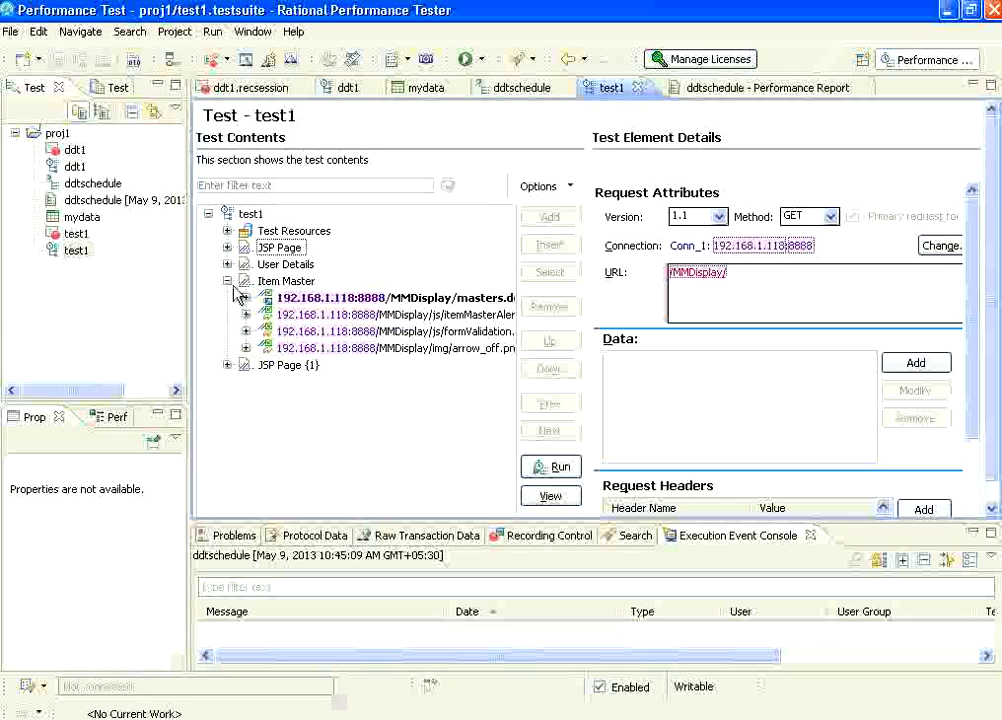
{"action": "left_click", "coordinate": [227, 281]}
Disable automatic correlation of host and port, redirected URL pathnames, Referers and all other data in the HTTP Test Generation preferences.
{"action": "left_click", "coordinate": [252, 31]}
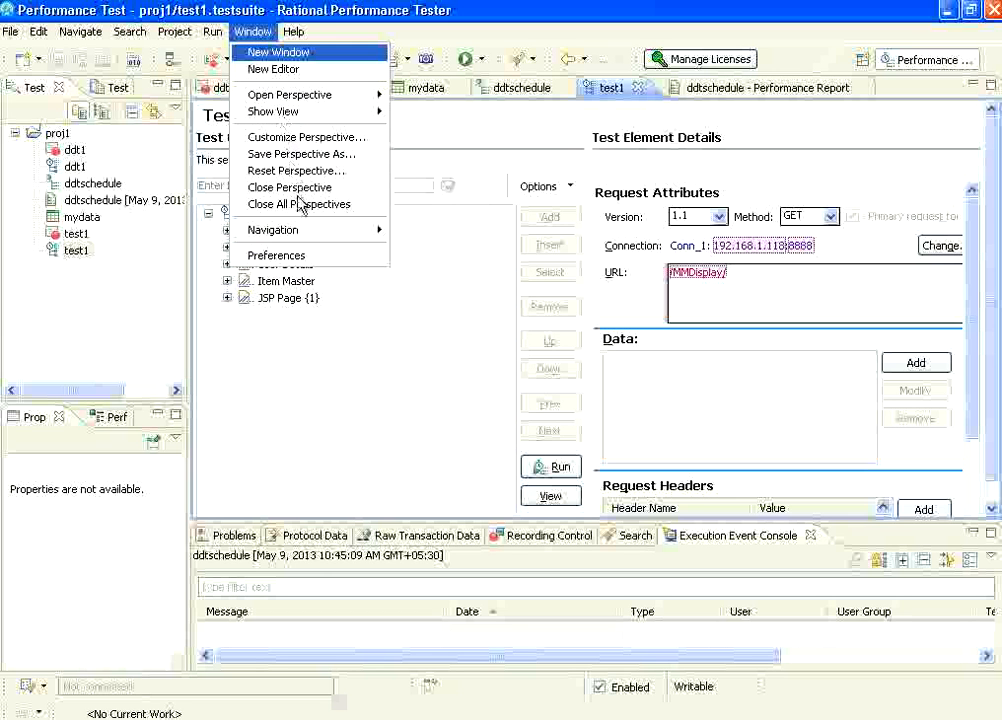
{"action": "left_click", "coordinate": [298, 256]}
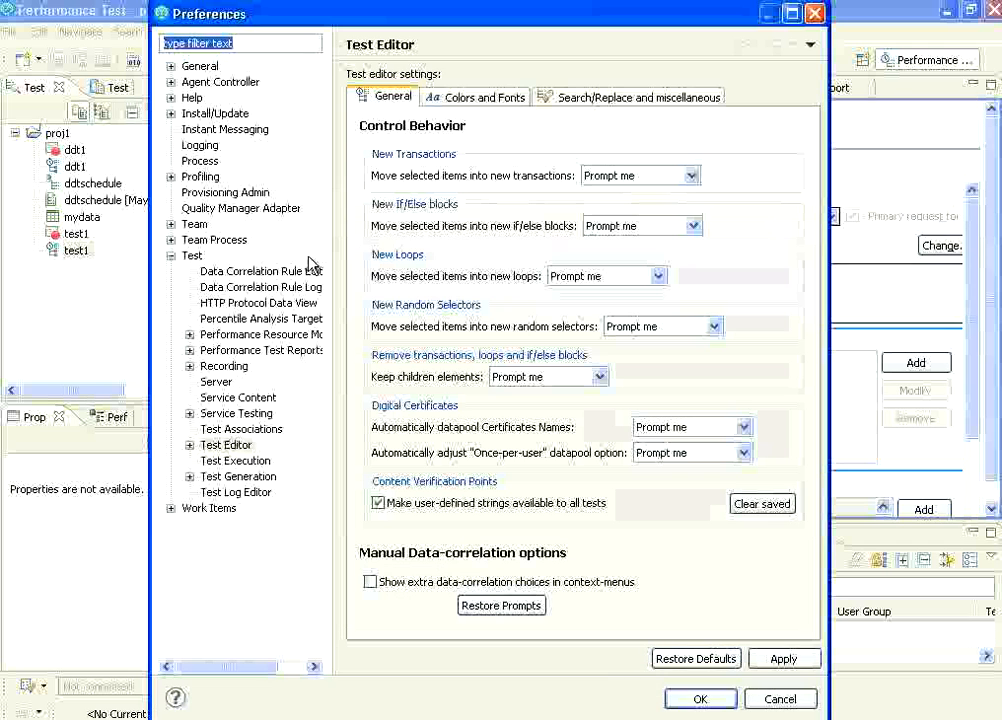
{"action": "left_click", "coordinate": [212, 445]}
{"action": "left_click", "coordinate": [190, 476]}
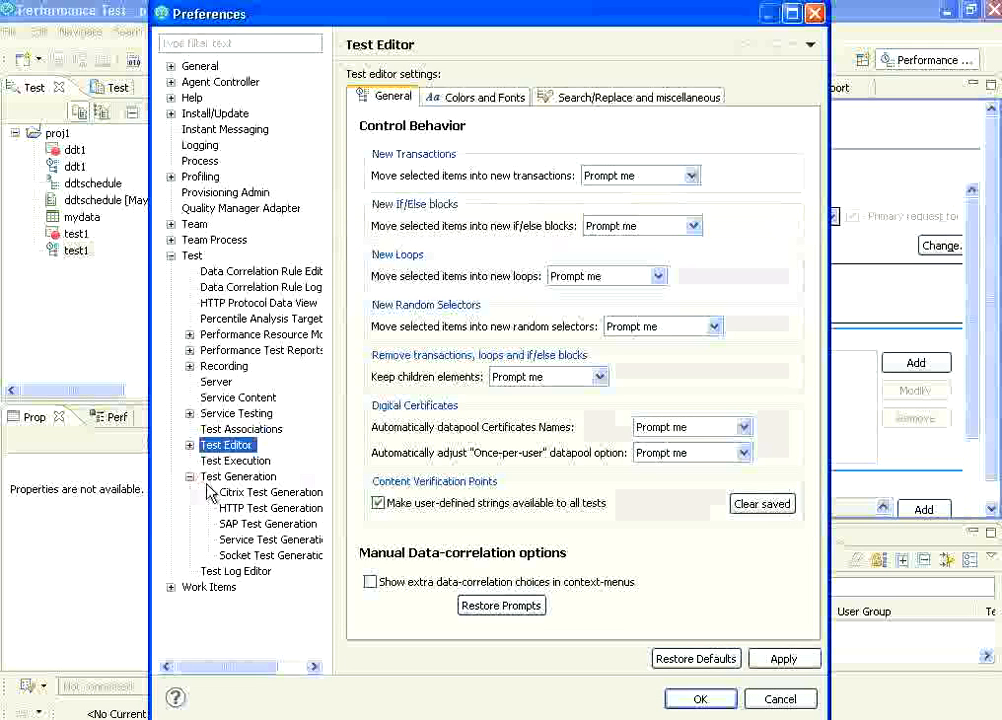
{"action": "left_click", "coordinate": [255, 508]}
{"action": "left_click", "coordinate": [525, 80]}
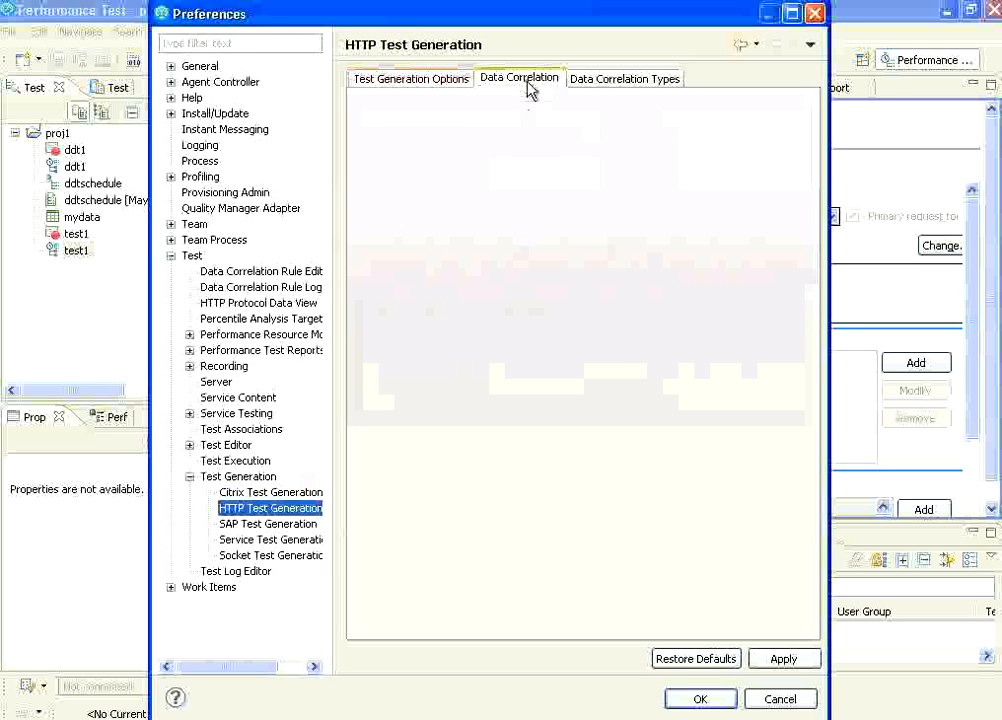
{"action": "left_click", "coordinate": [373, 123]}
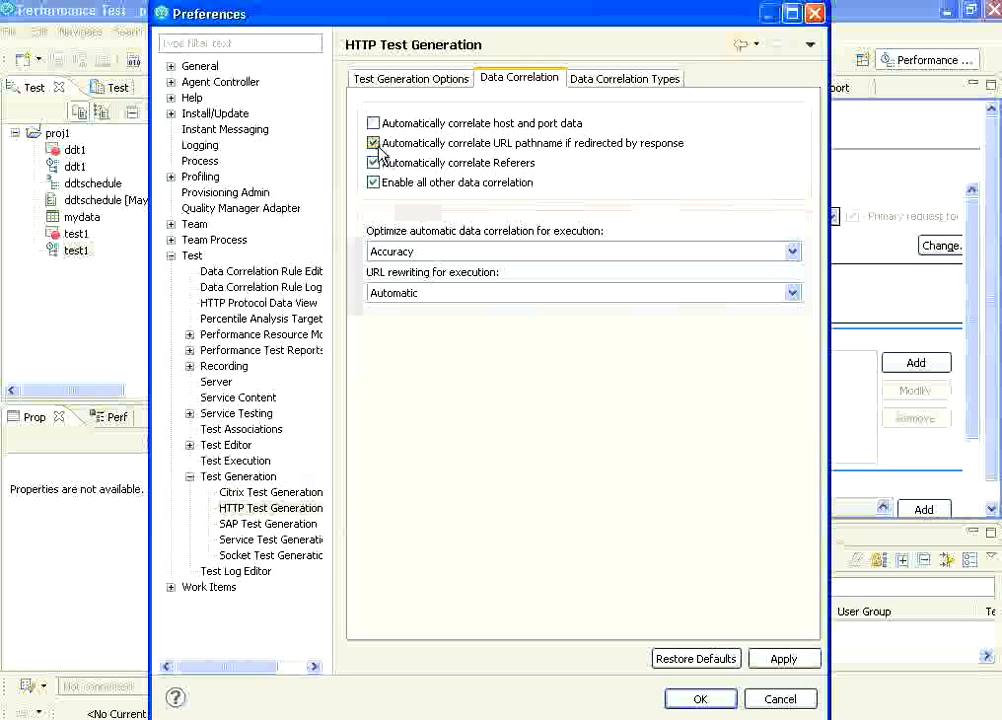
{"action": "left_click", "coordinate": [373, 143]}
{"action": "left_click", "coordinate": [373, 163]}
{"action": "left_click", "coordinate": [373, 182]}
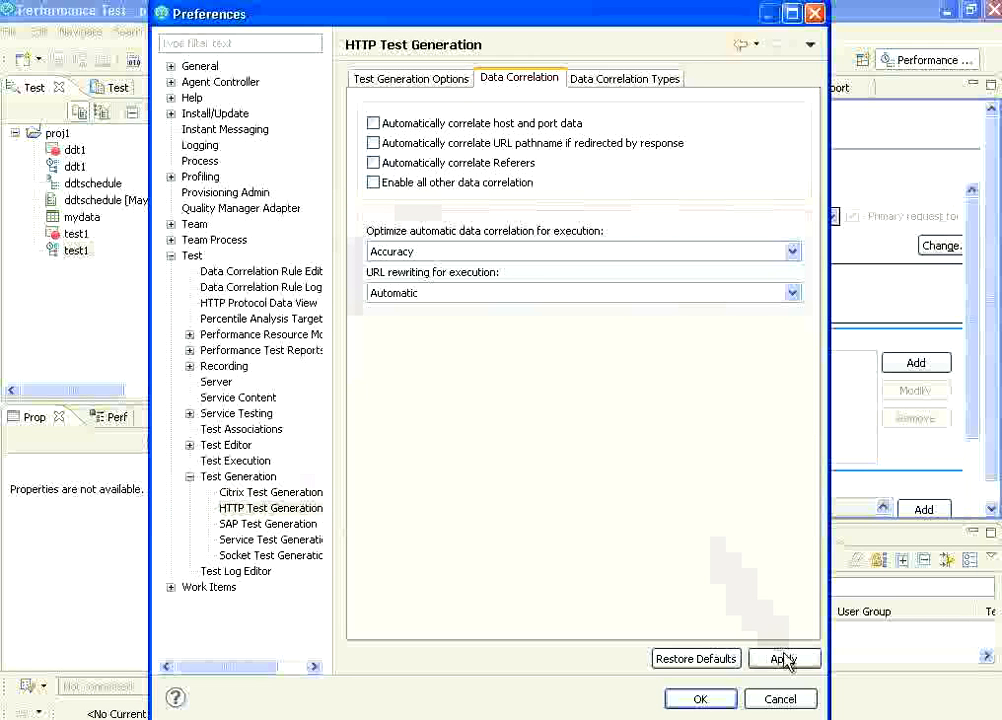
{"action": "left_click", "coordinate": [702, 699]}
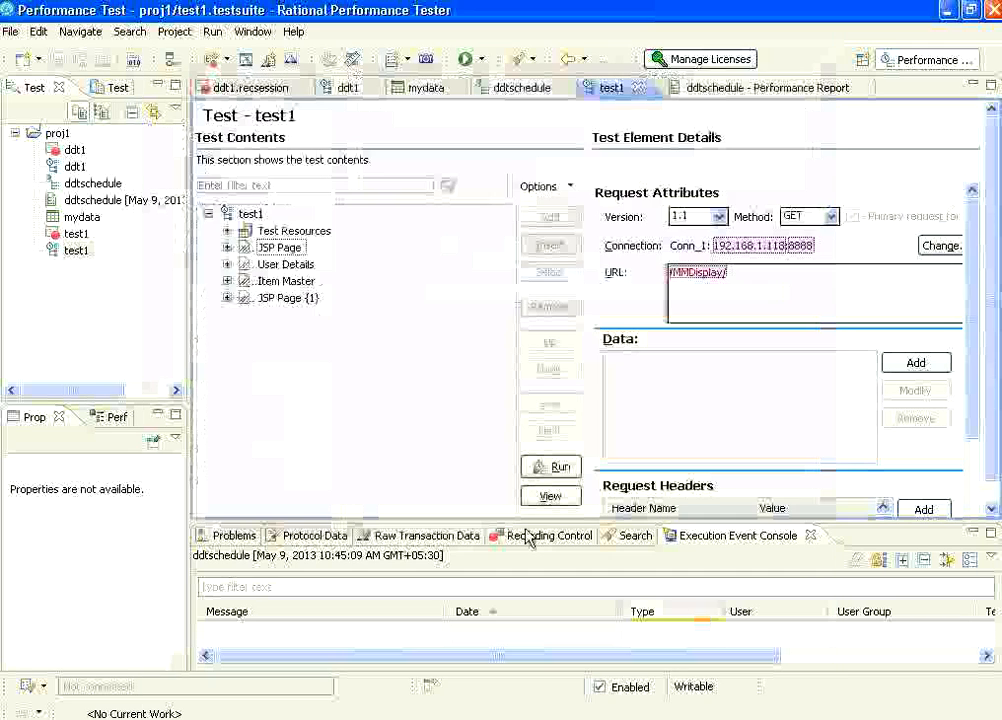
Switch to Internet Explorer, log out of the Material Management application and close the browser.
{"action": "left_click", "coordinate": [227, 60]}
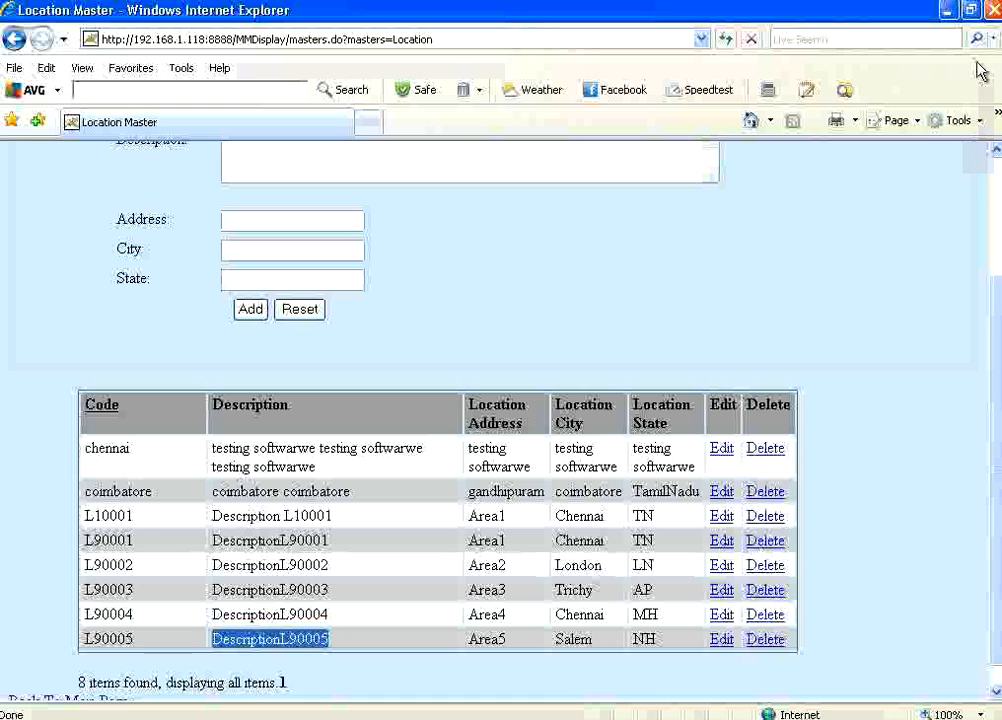
{"action": "scroll", "coordinate": [991, 197], "scroll_direction": "up", "scroll_amount": 3}
{"action": "left_click", "coordinate": [957, 167]}
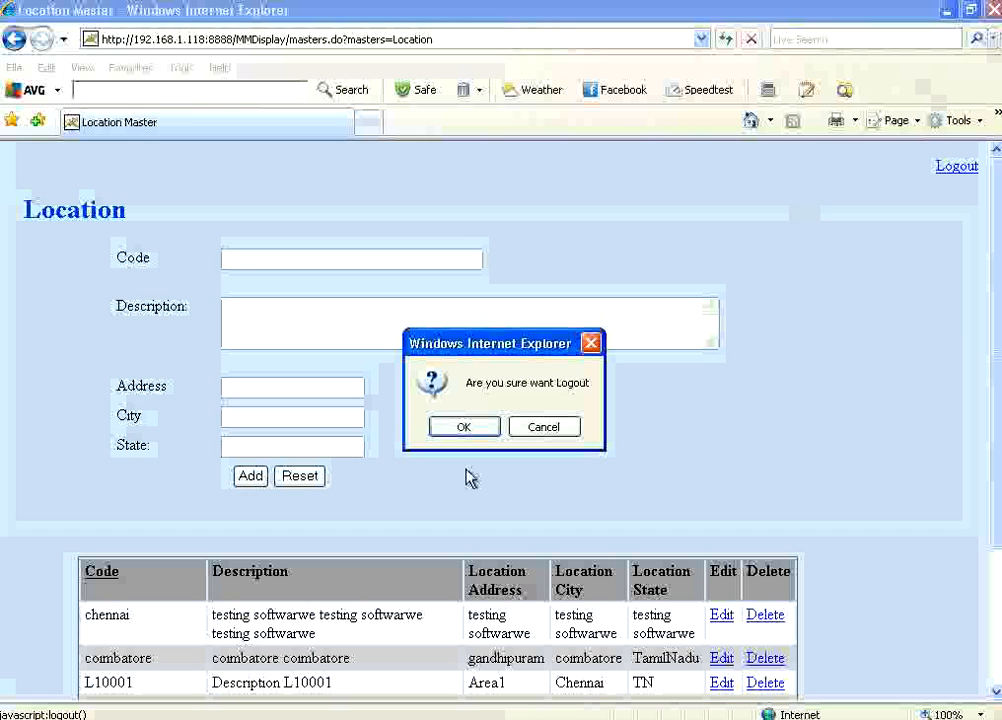
{"action": "left_click", "coordinate": [483, 421]}
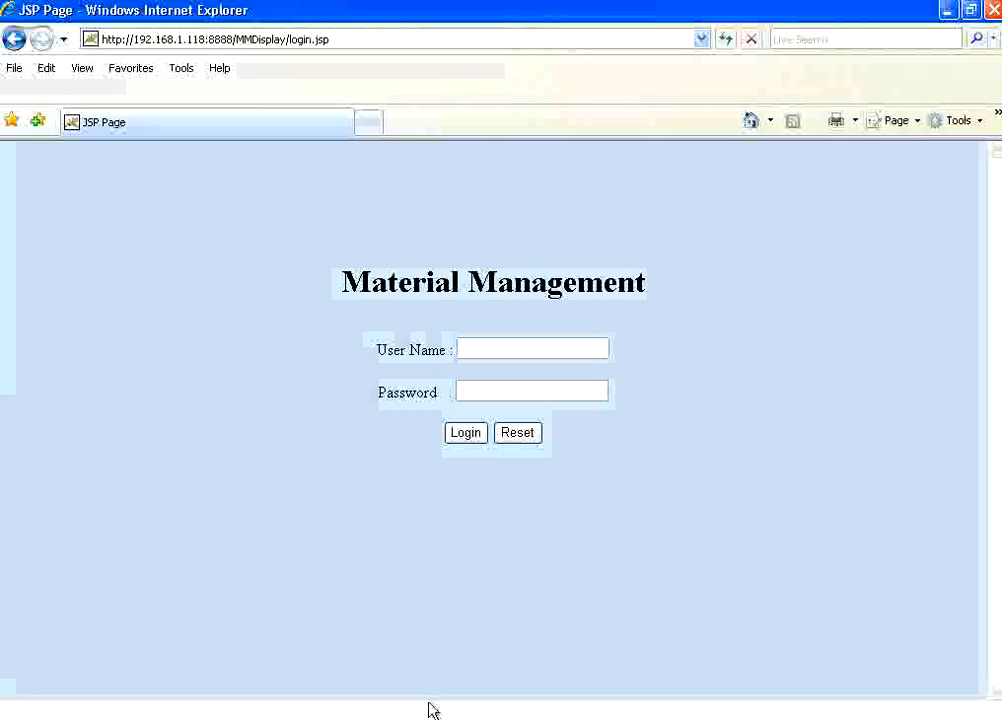
{"action": "left_click", "coordinate": [992, 10]}
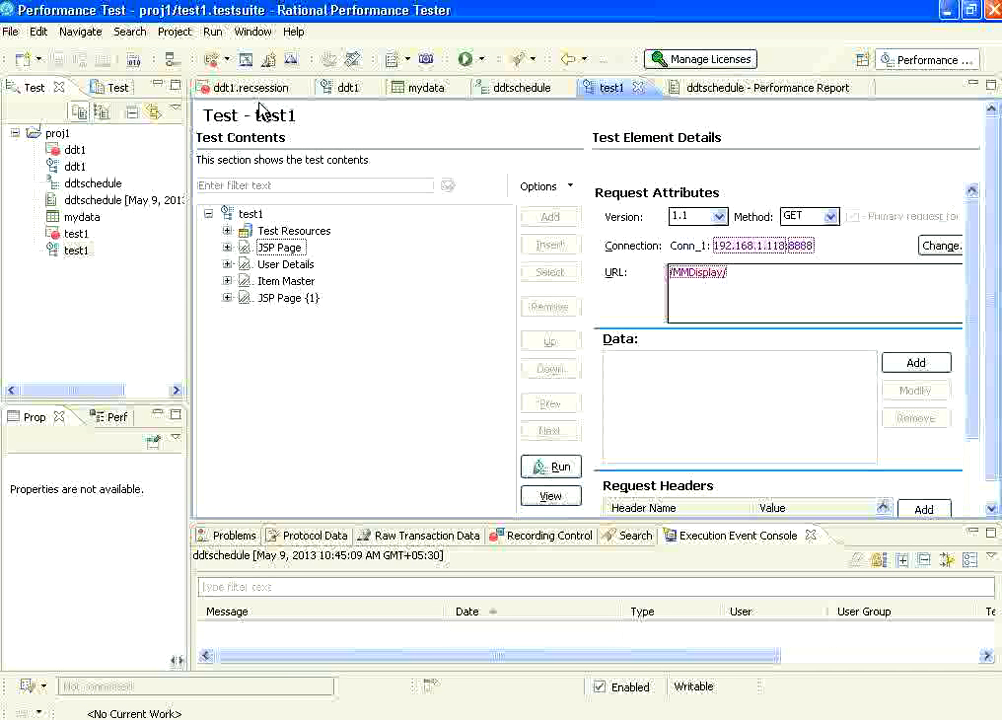
Start recording a new HTTP test named "scrnocorr" in proj1, using Microsoft Internet Explorer as the client application.
{"action": "left_click", "coordinate": [228, 60]}
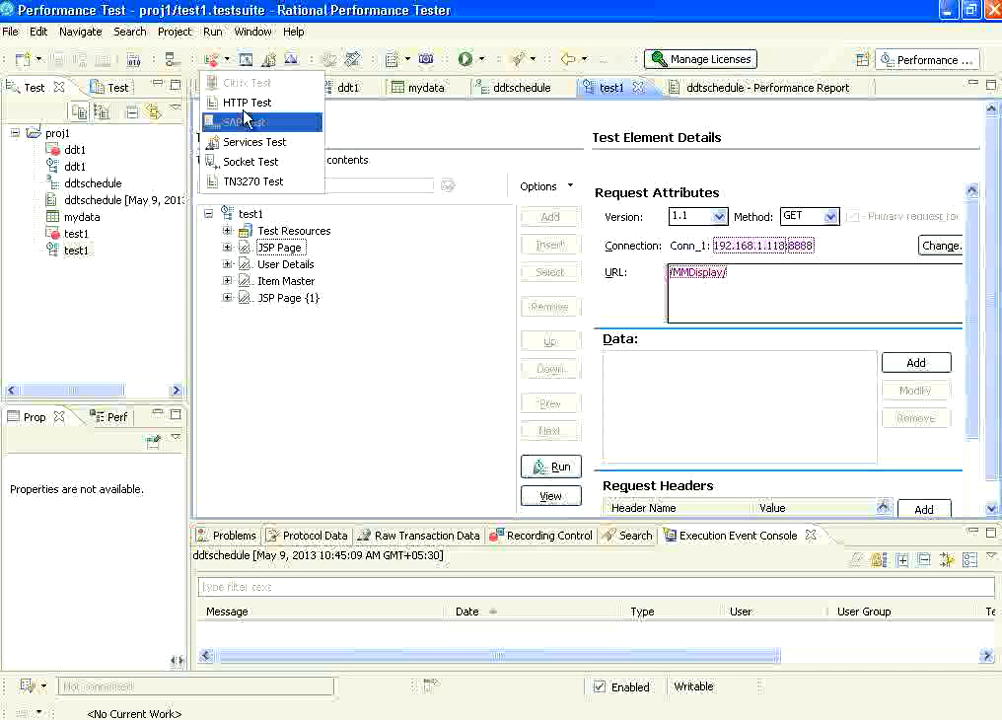
{"action": "left_click", "coordinate": [244, 103]}
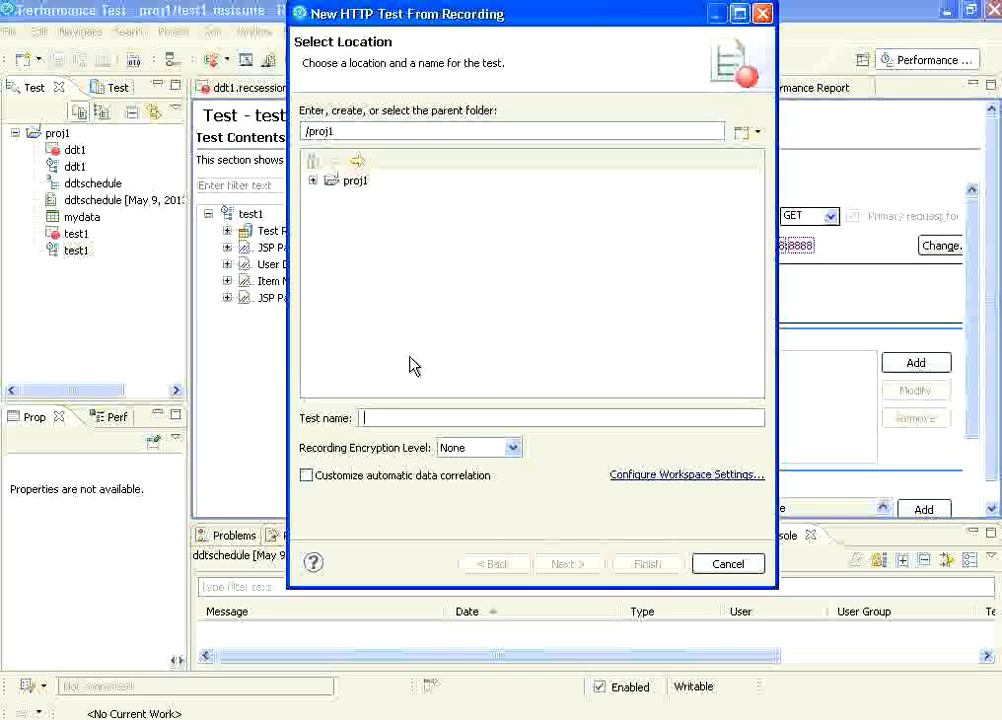
{"action": "type", "text": "scr"}
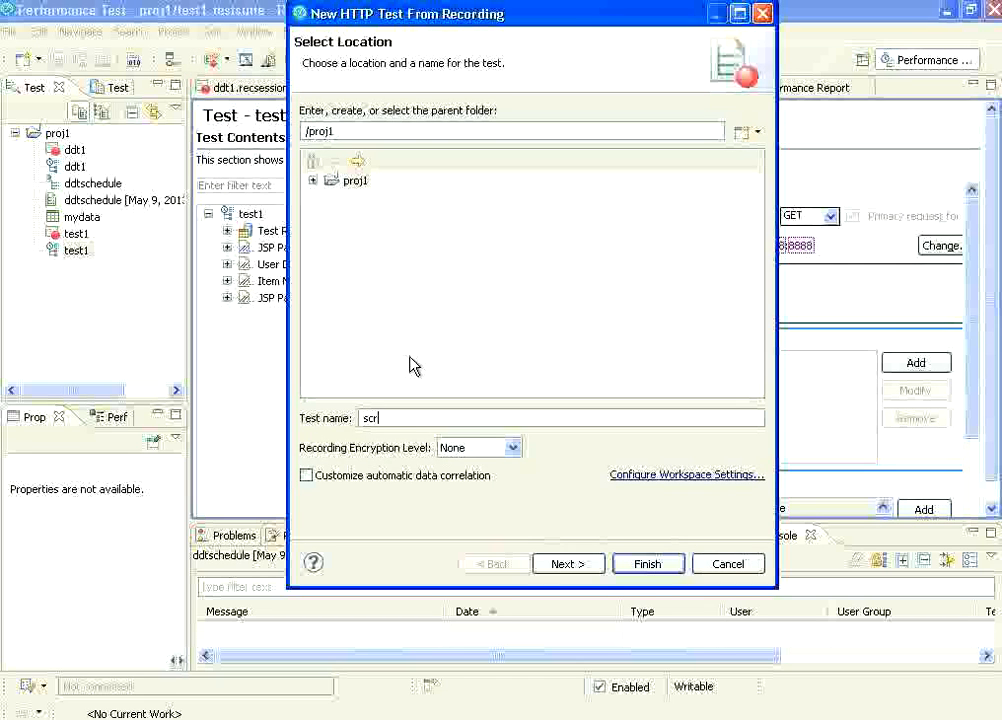
{"action": "type", "text": "nocorr"}
{"action": "left_click", "coordinate": [595, 568]}
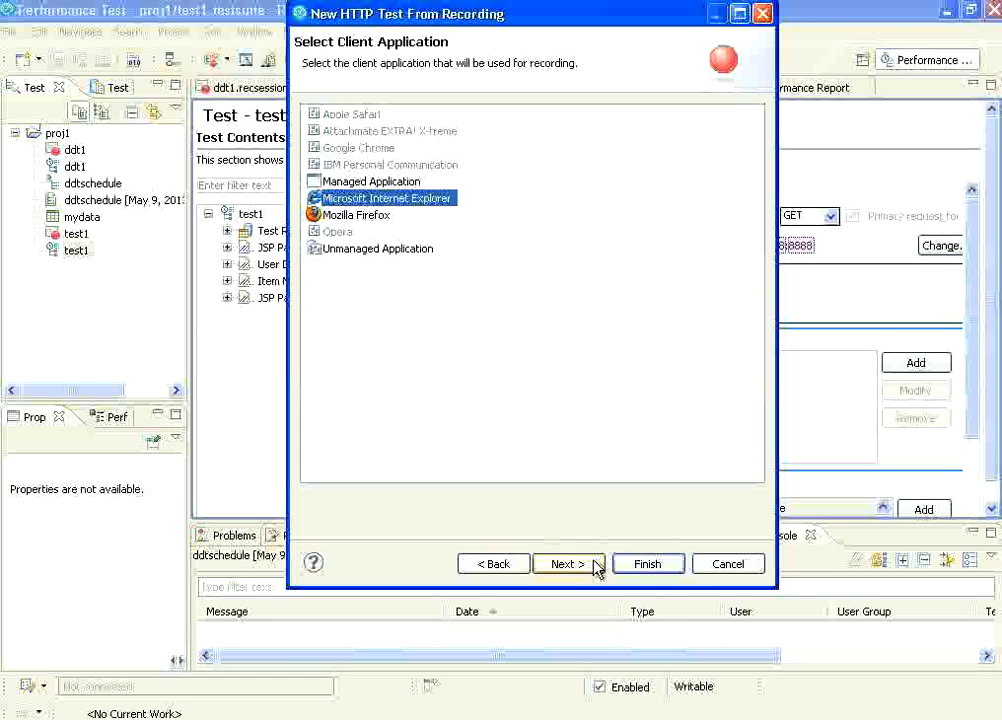
{"action": "left_click", "coordinate": [647, 564]}
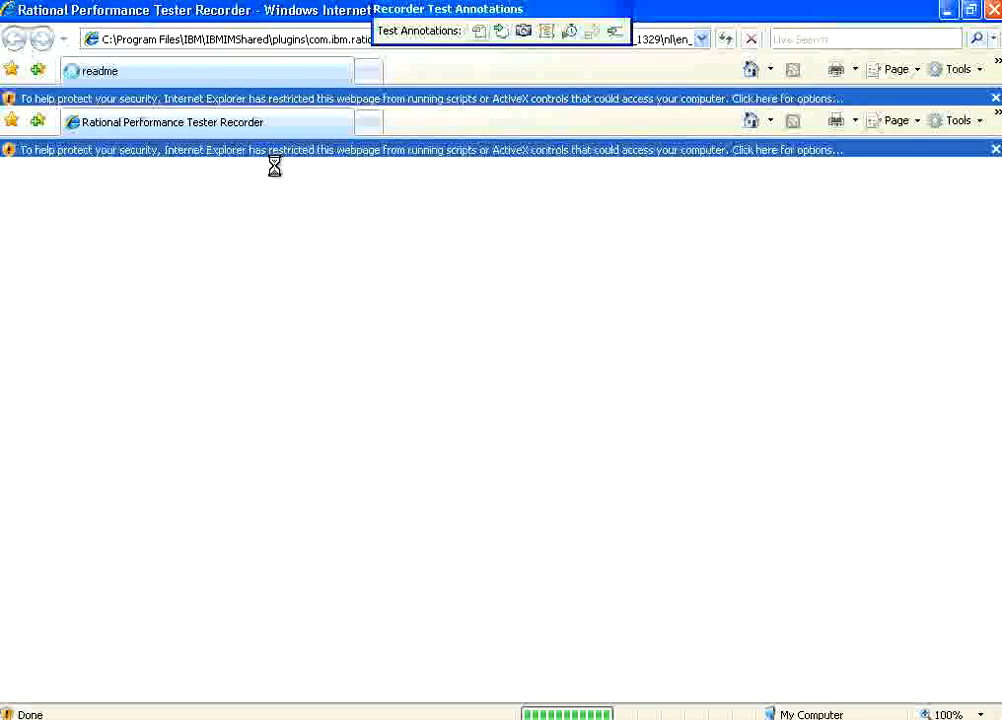
{"action": "left_click", "coordinate": [649, 440]}
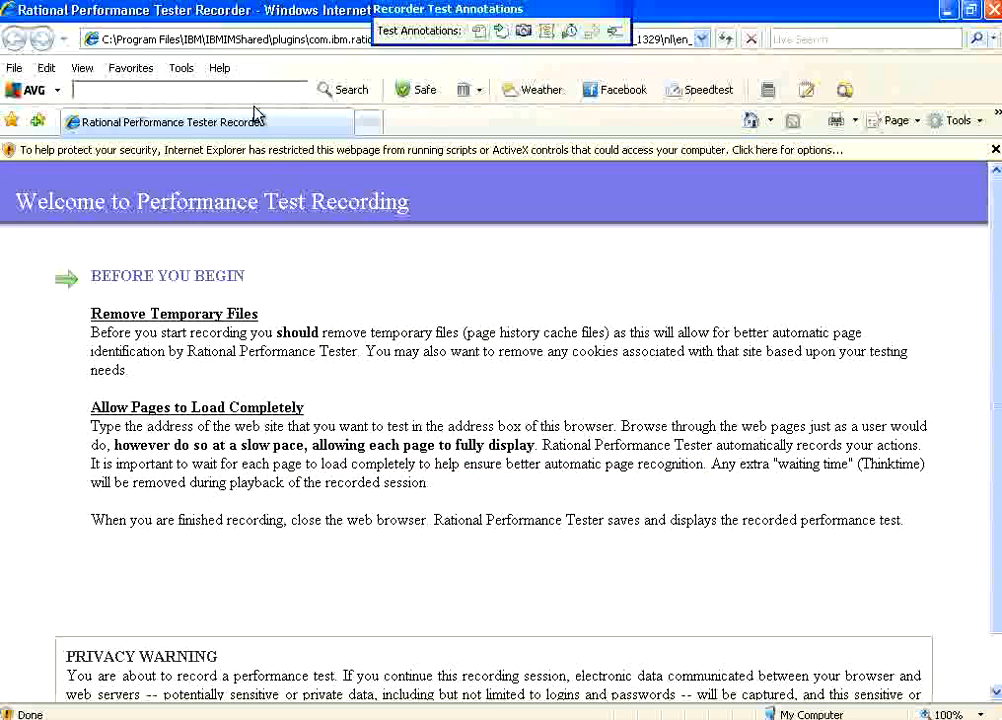
Delete all browsing history through Internet Options and close the options dialog.
{"action": "left_click", "coordinate": [182, 68]}
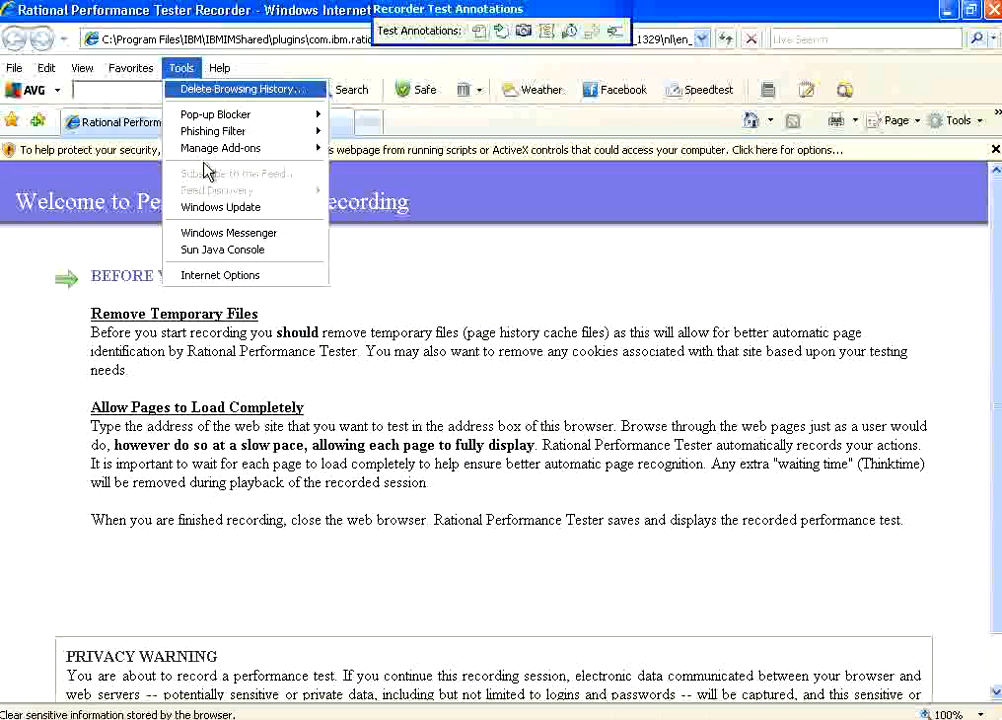
{"action": "left_click", "coordinate": [217, 275]}
{"action": "left_click", "coordinate": [253, 413]}
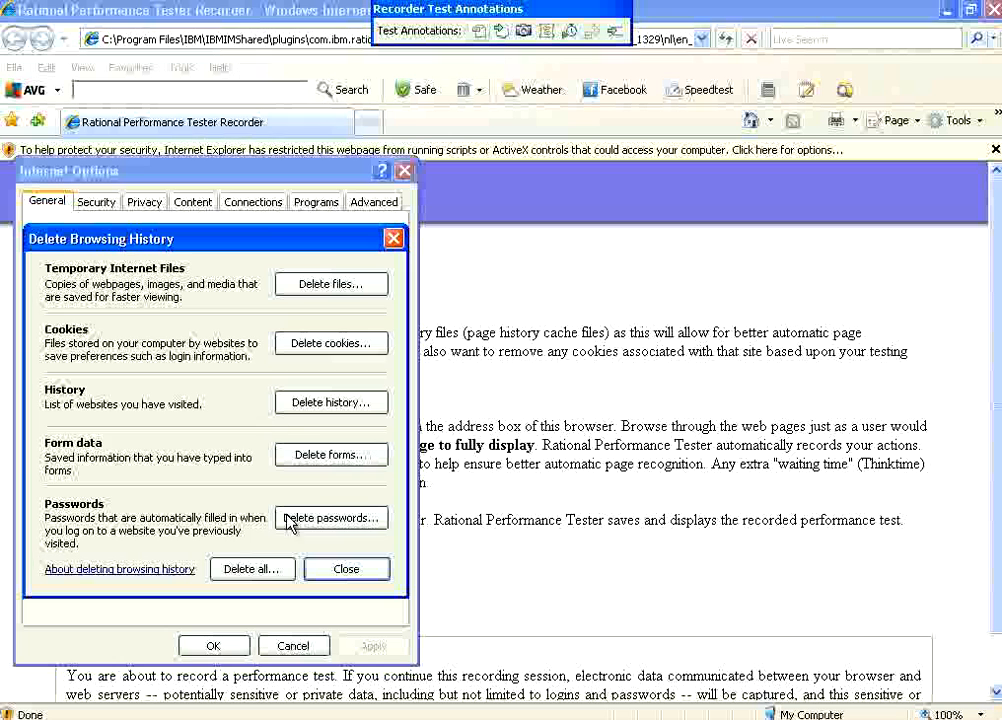
{"action": "left_click", "coordinate": [268, 572]}
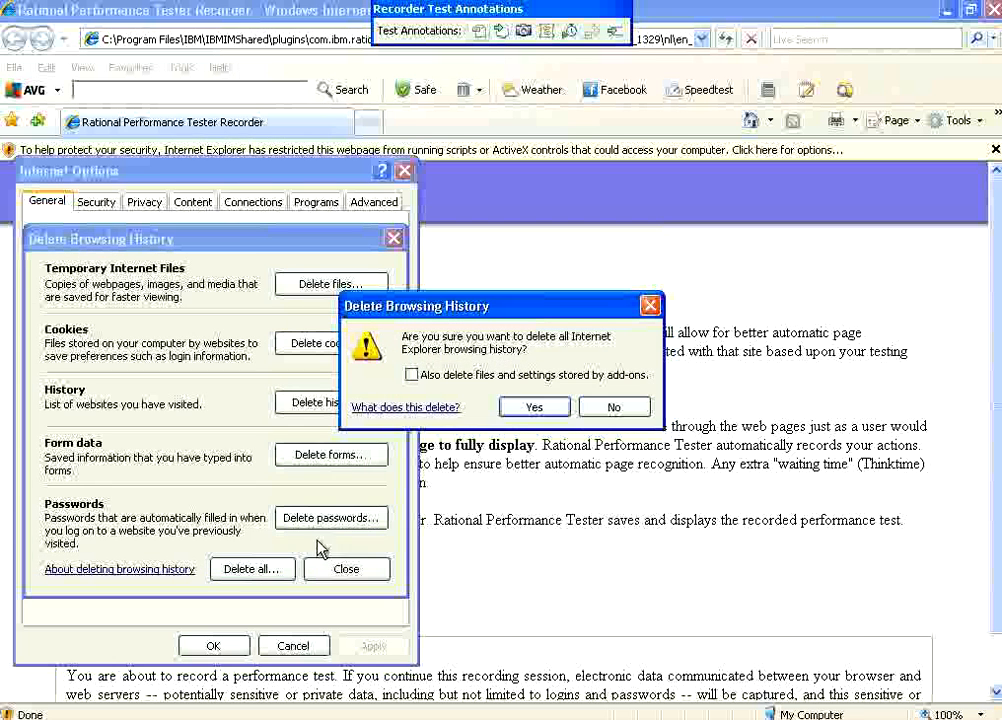
{"action": "left_click", "coordinate": [530, 410]}
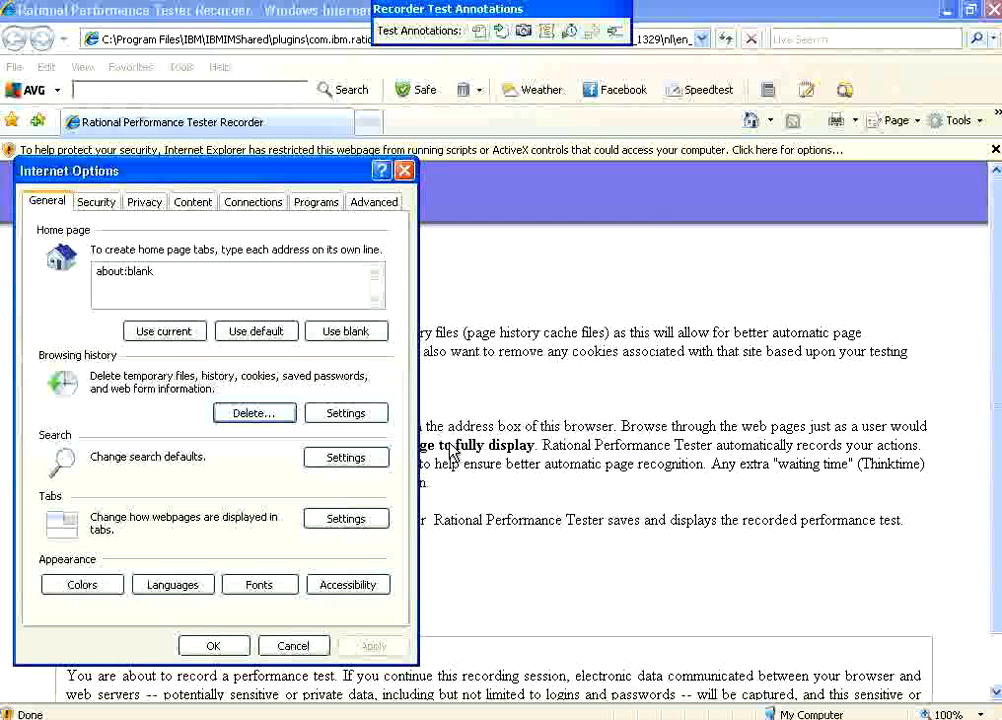
{"action": "left_click", "coordinate": [210, 645]}
{"action": "left_click", "coordinate": [246, 38]}
{"action": "type", "text": "h"}
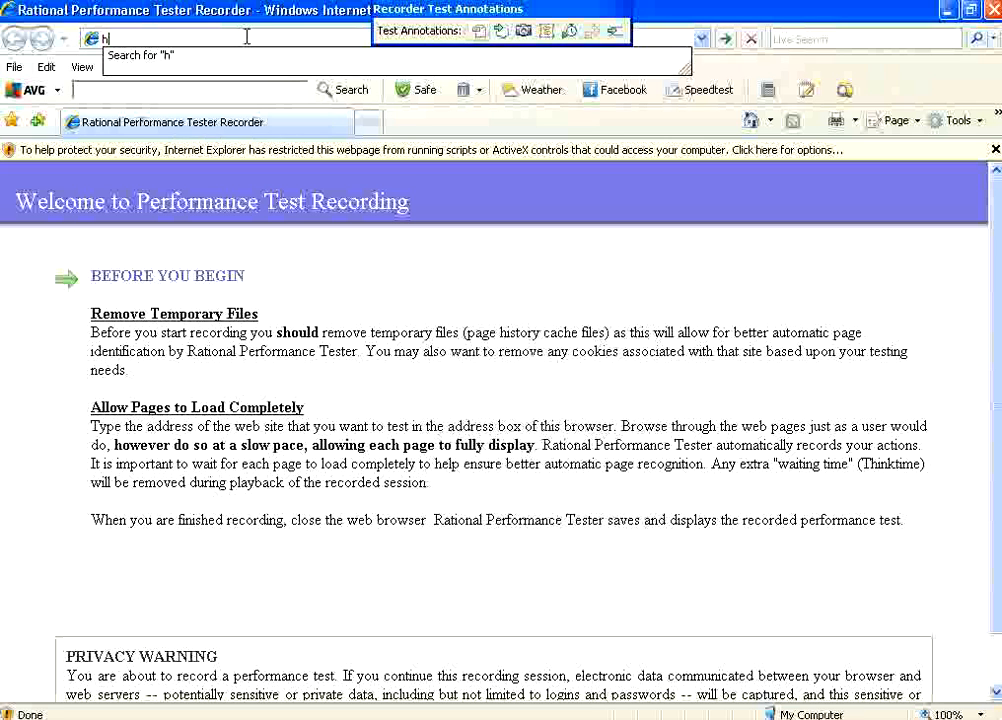
{"action": "type", "text": "ttp://192.168.1.118:8888/M"}
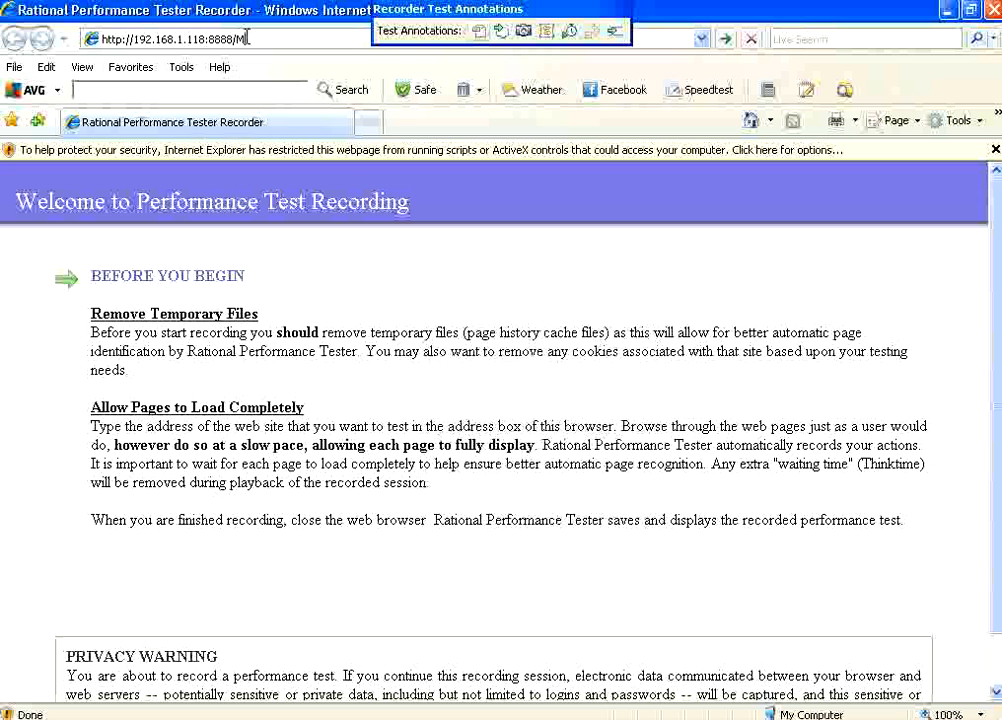
{"action": "type", "text": "ay"}
{"action": "key", "text": "Return"}
{"action": "left_click", "coordinate": [510, 342]}
{"action": "type", "text": "eadmin"}
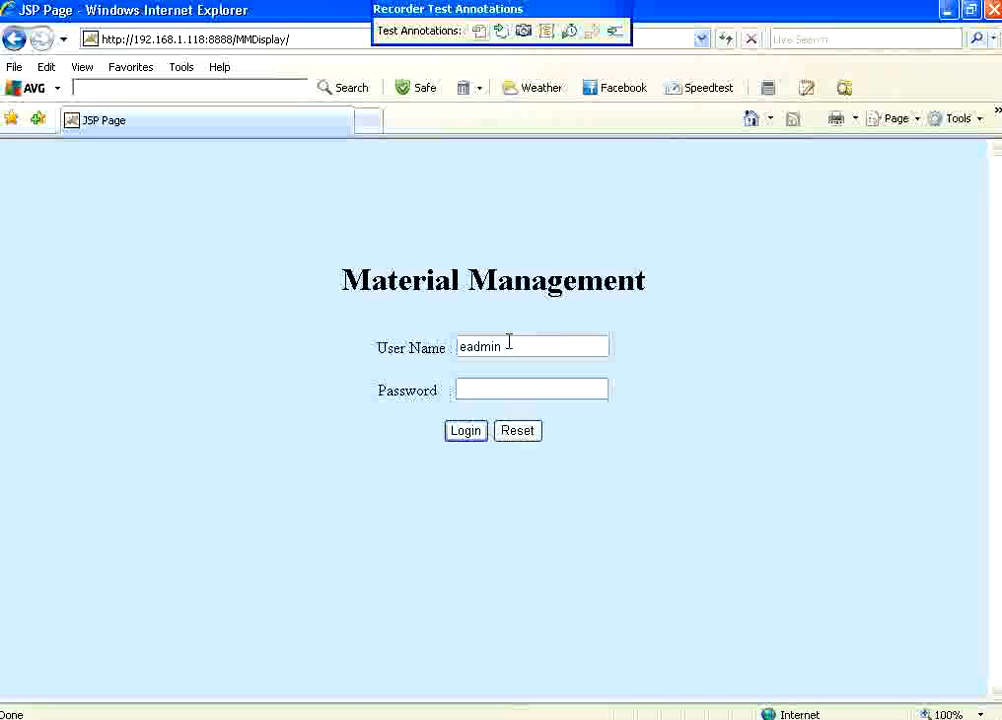
{"action": "left_click", "coordinate": [464, 431]}
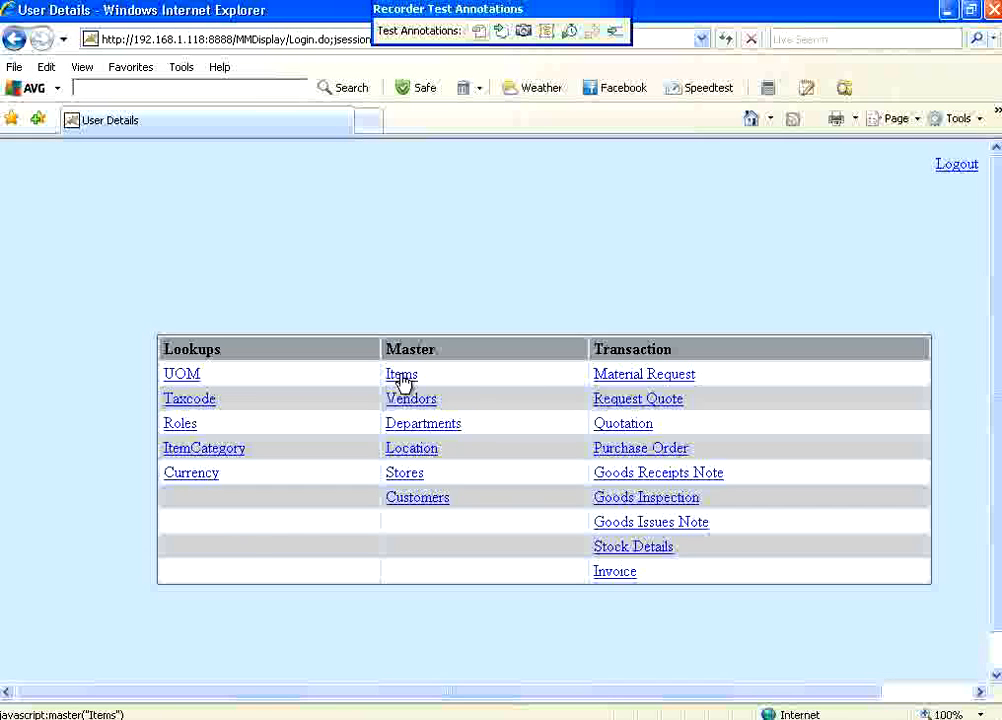
Open the Items master, load item 10003 for editing, and log out of the application.
{"action": "left_click", "coordinate": [401, 376]}
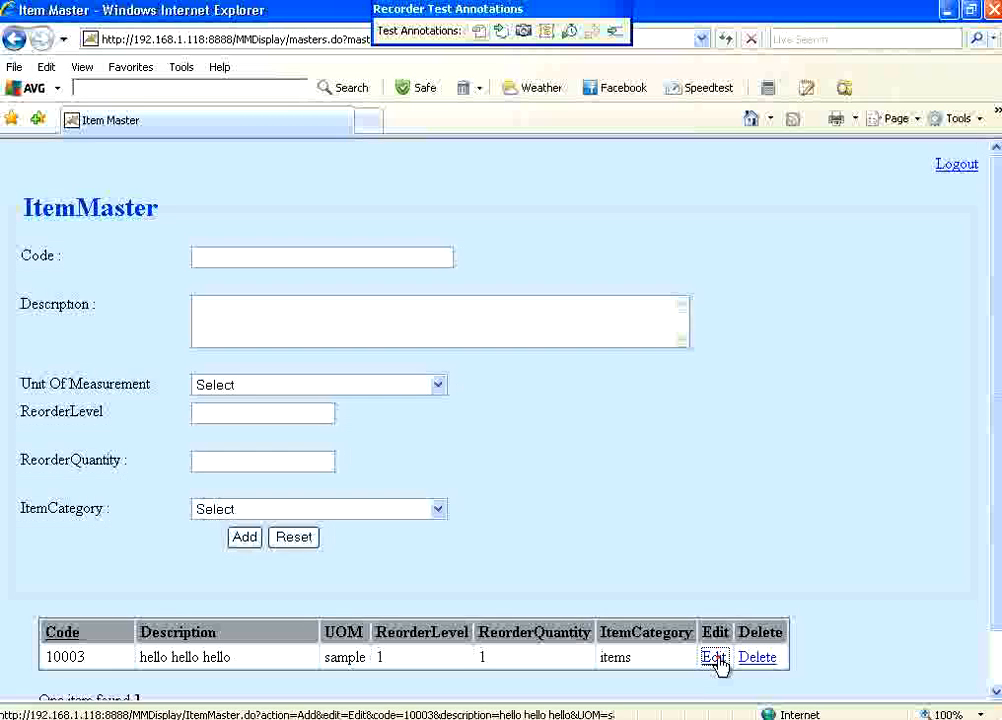
{"action": "left_click", "coordinate": [714, 657]}
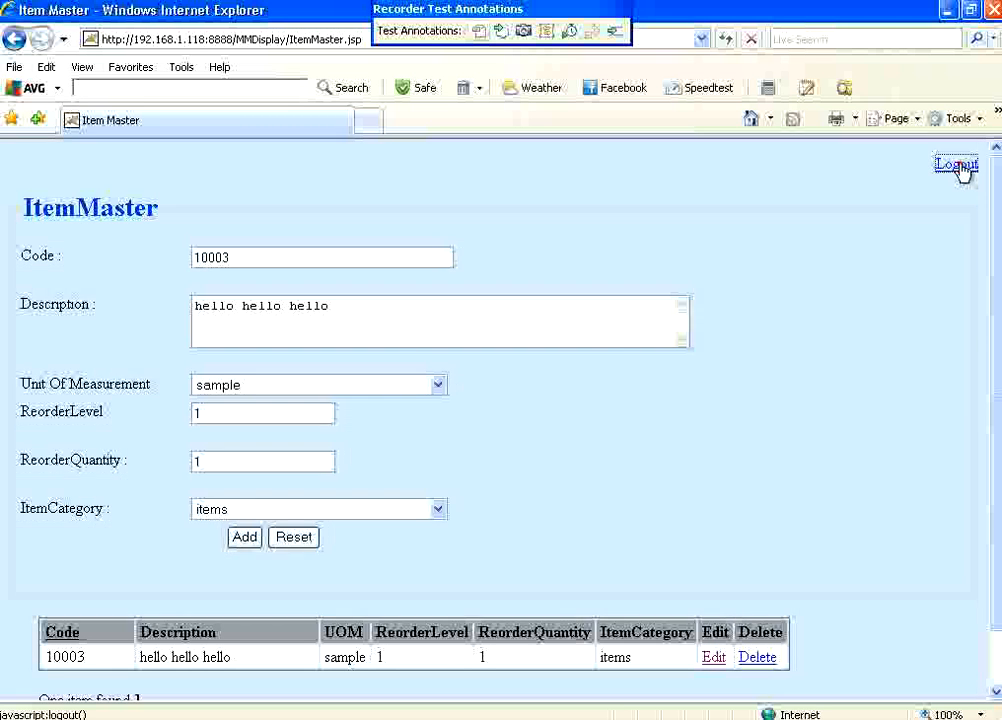
{"action": "left_click", "coordinate": [957, 165]}
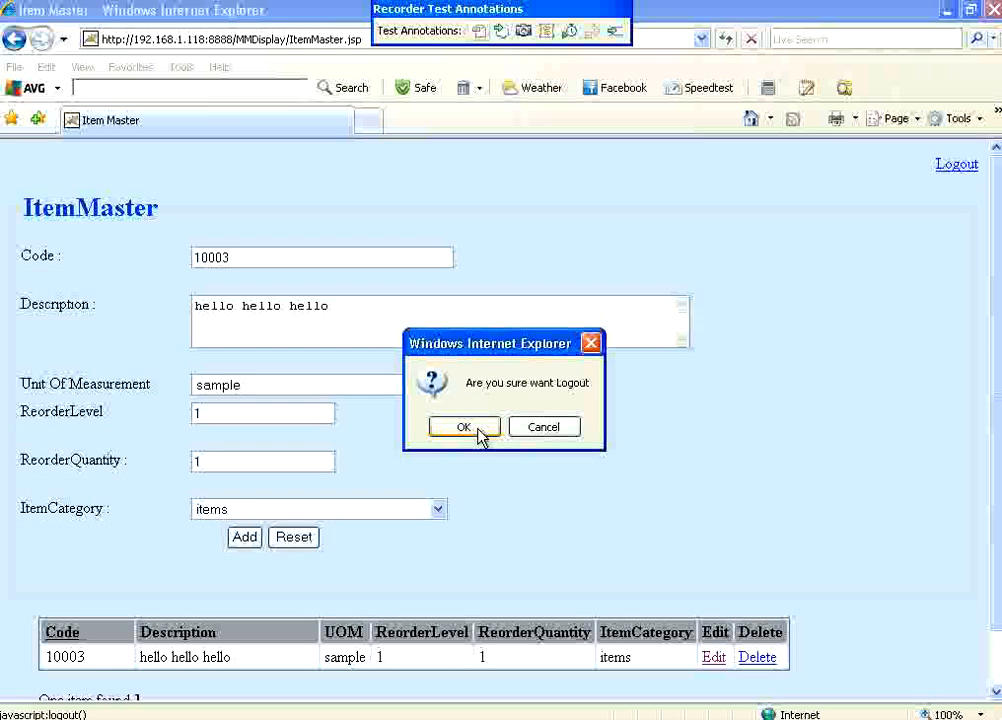
{"action": "left_click", "coordinate": [464, 427]}
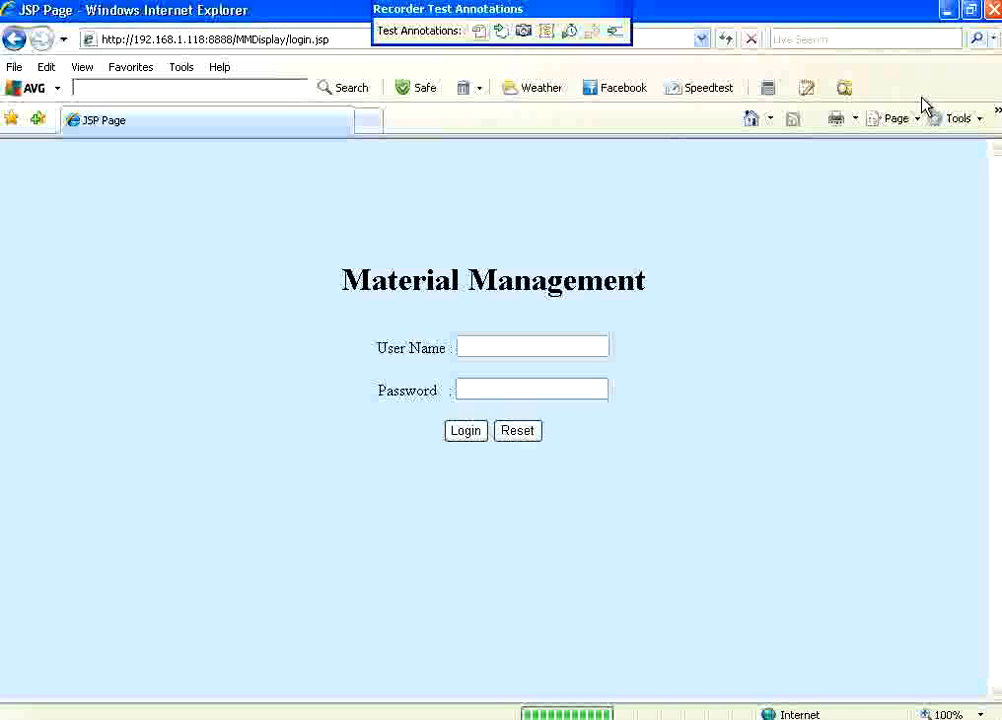
Close the recording browser to generate the scrnocorr test and open it in Rational Performance Tester.
{"action": "left_click", "coordinate": [990, 16]}
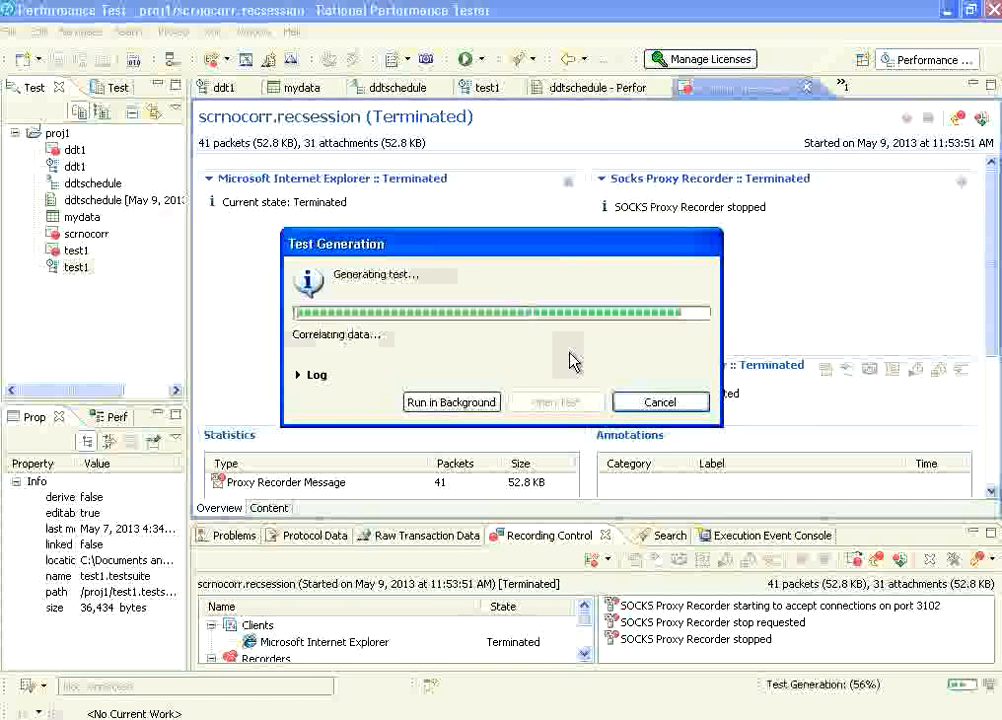
{"action": "left_click", "coordinate": [554, 404]}
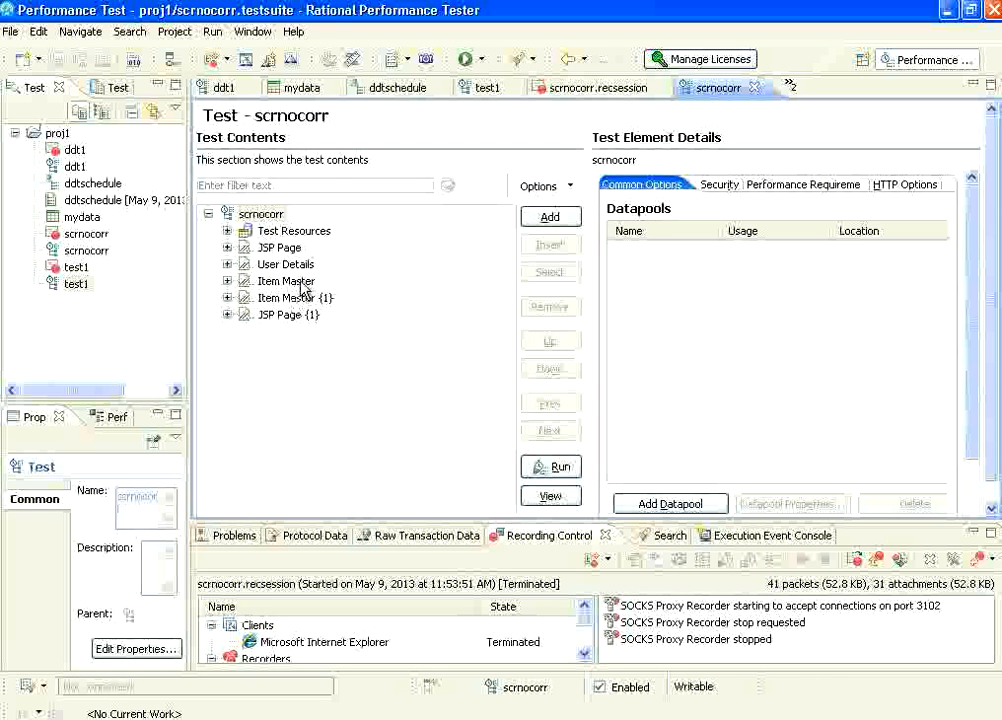
Examine the JSP Page and User Details requests and the Server Connections test variables in scrnocorr.
{"action": "left_click", "coordinate": [227, 247]}
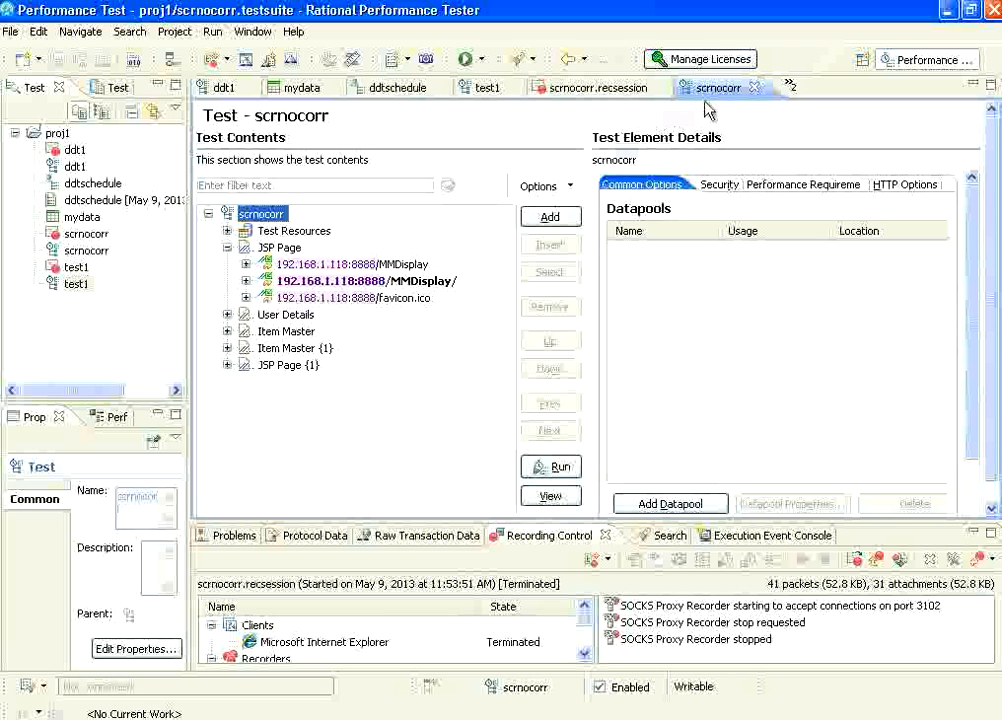
{"action": "left_click", "coordinate": [227, 315]}
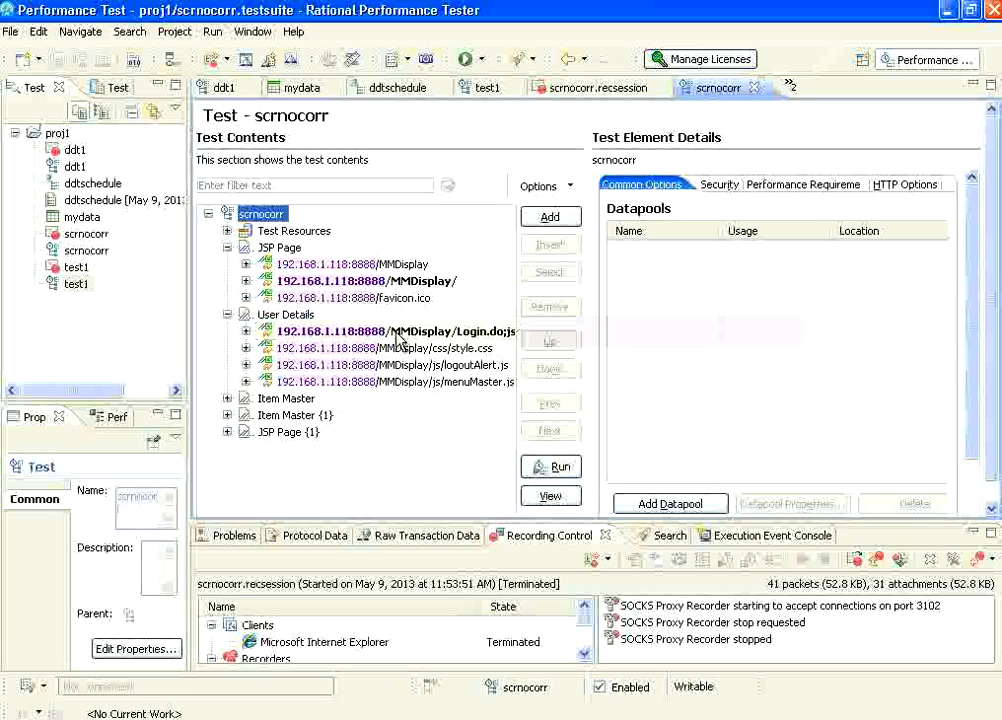
{"action": "left_click", "coordinate": [227, 230]}
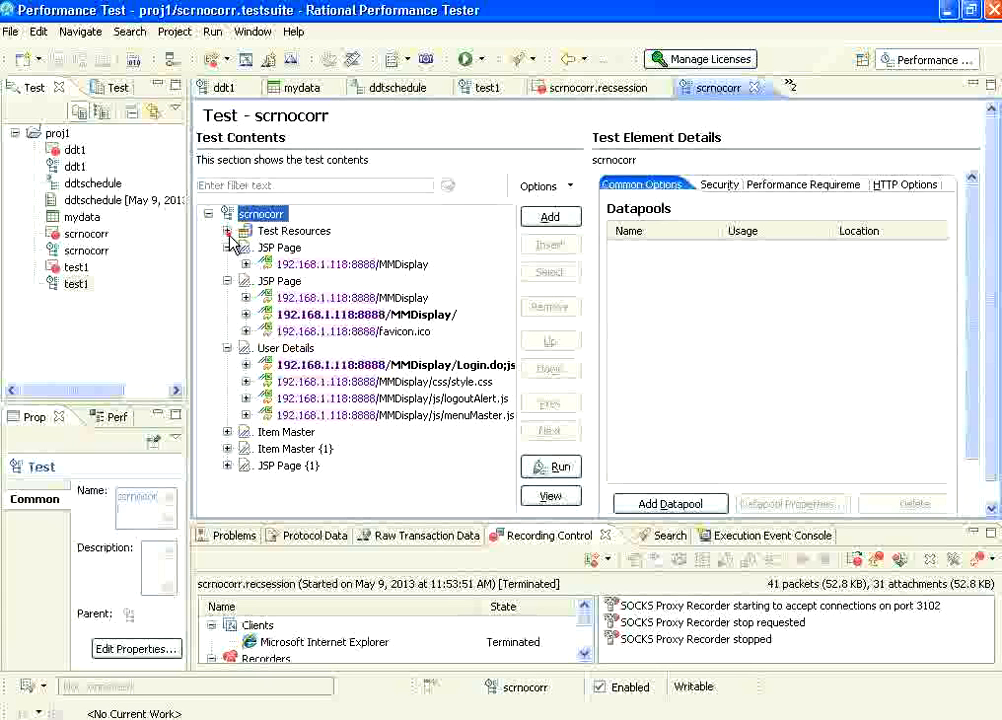
{"action": "double_click", "coordinate": [300, 248]}
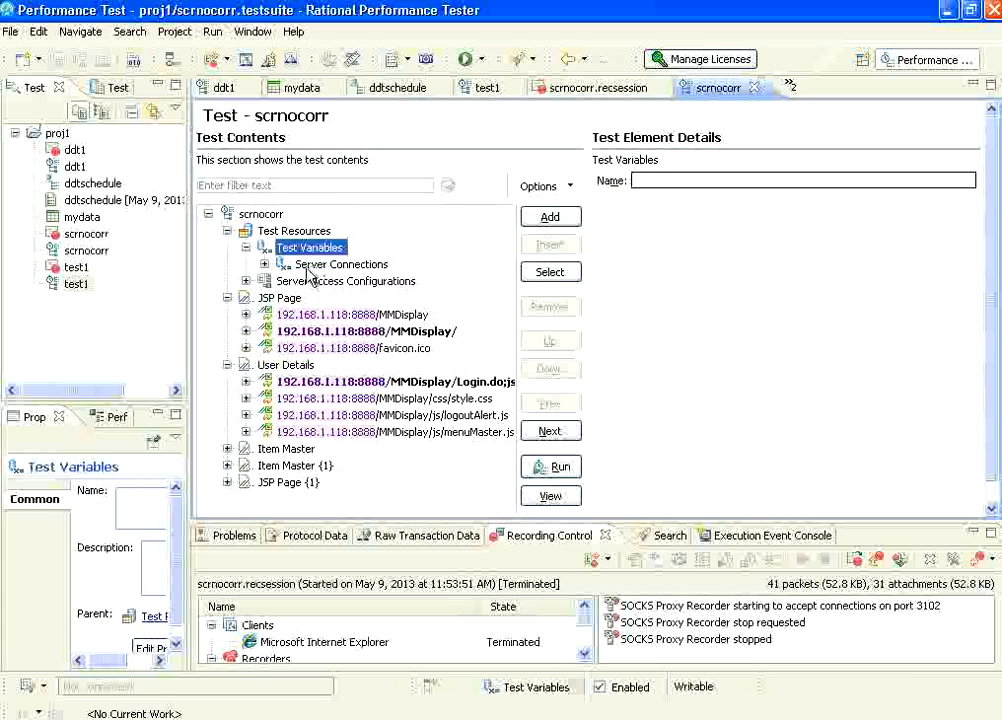
{"action": "left_click", "coordinate": [265, 264]}
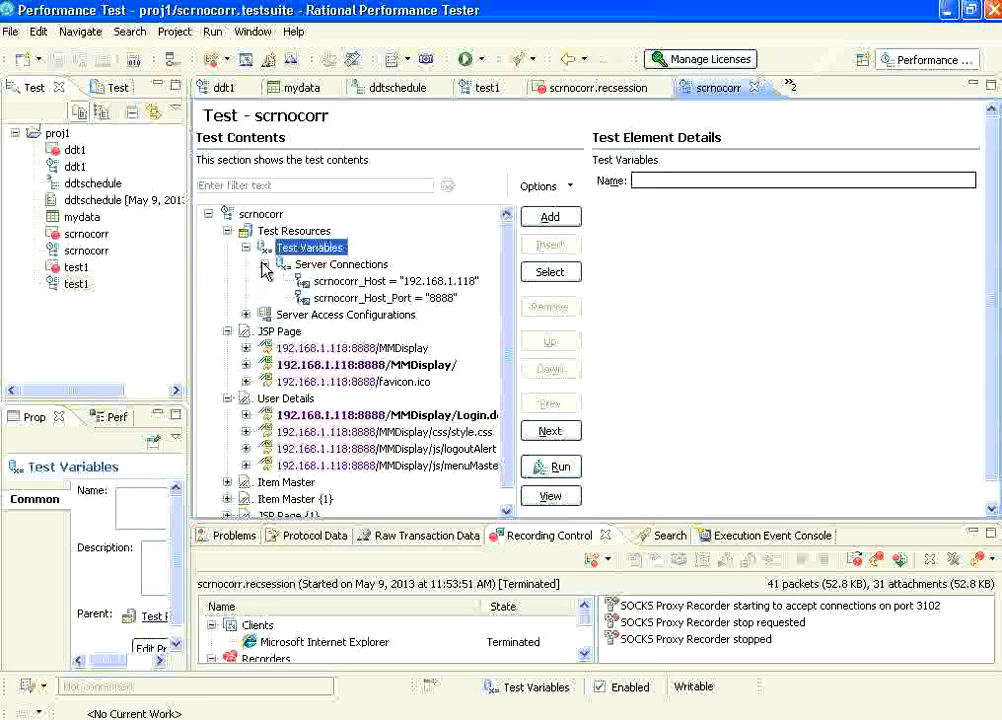
{"action": "left_click", "coordinate": [245, 247]}
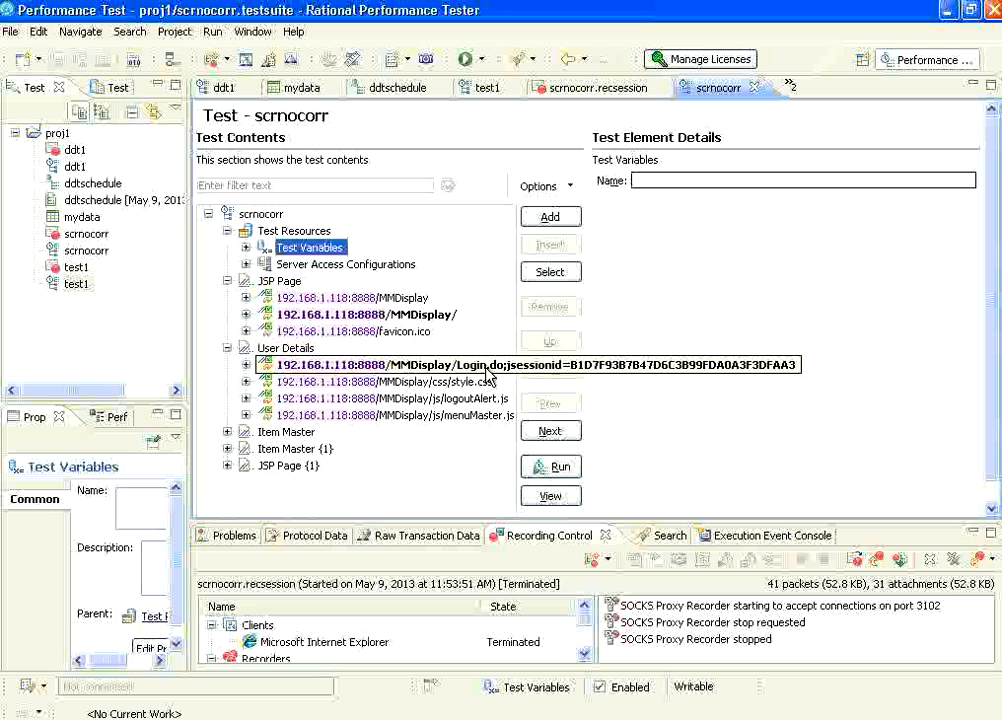
Switch to test1 and expand Item Master and User Details to examine its Login.do request.
{"action": "left_click", "coordinate": [487, 88]}
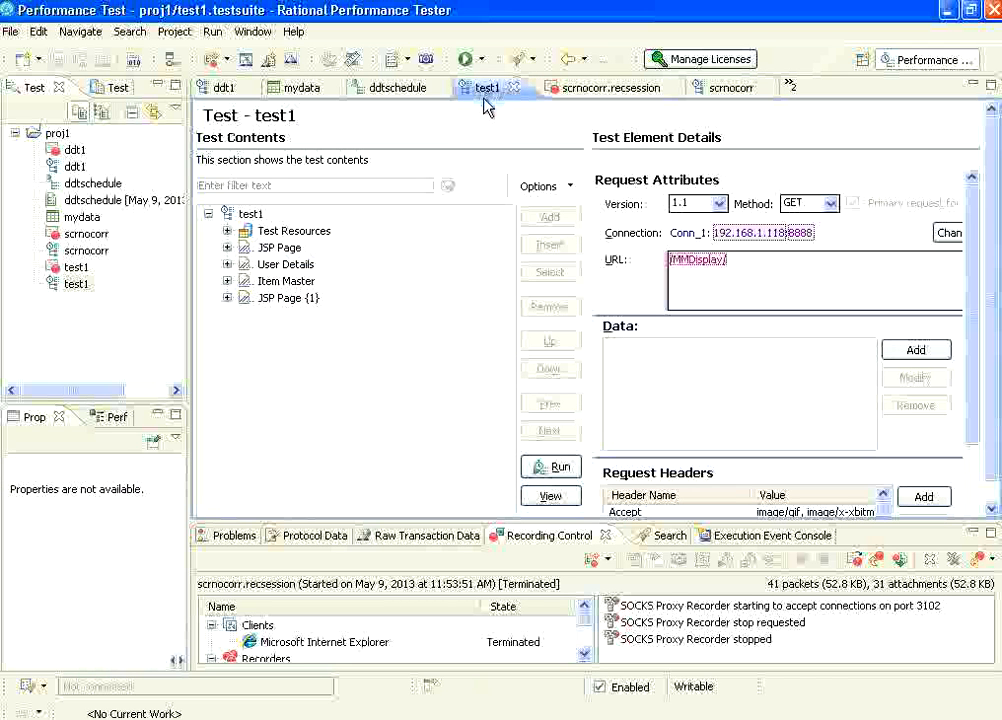
{"action": "left_click", "coordinate": [229, 281]}
{"action": "left_click", "coordinate": [240, 266]}
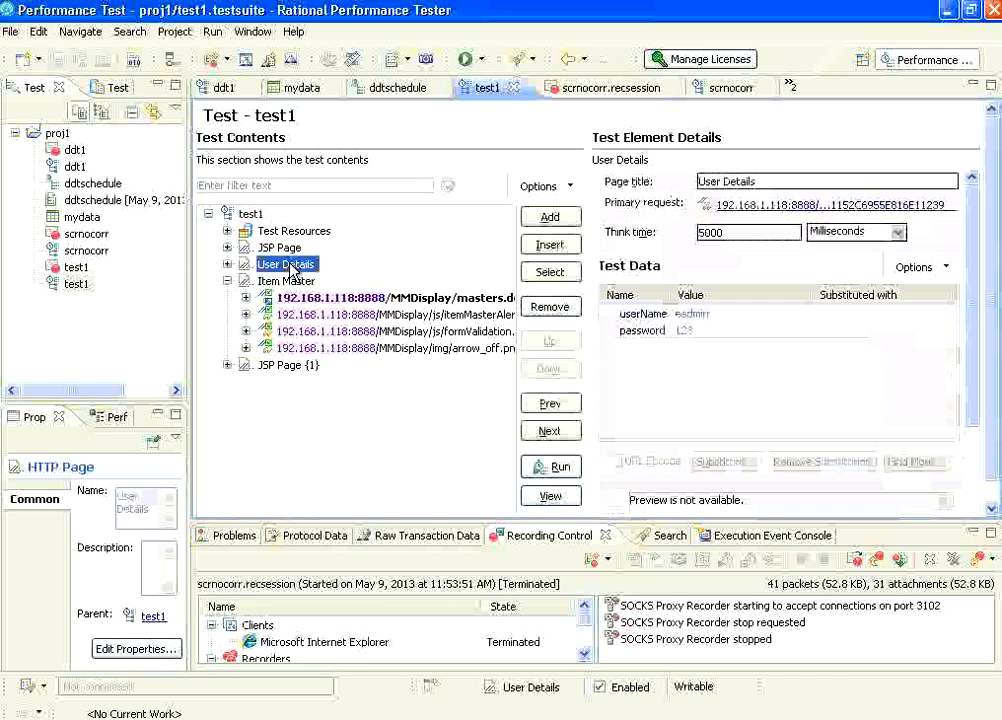
{"action": "left_click", "coordinate": [228, 265]}
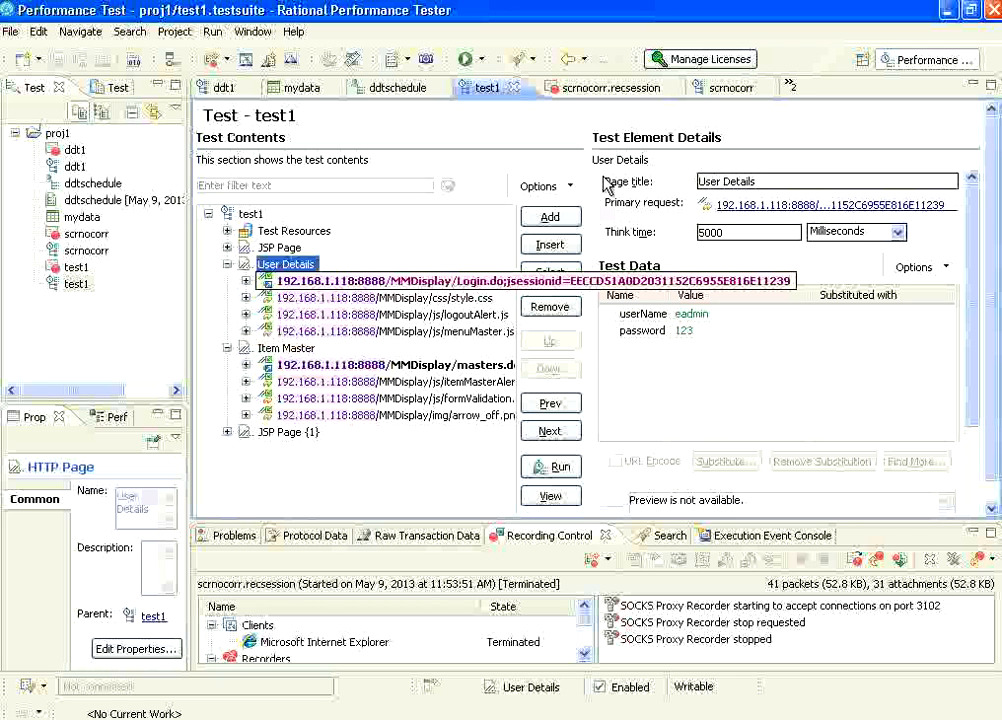
Return to scrnocorr and inspect the URLs of the Login.do request and Item Master's masters.do request for missing references.
{"action": "left_click", "coordinate": [722, 88]}
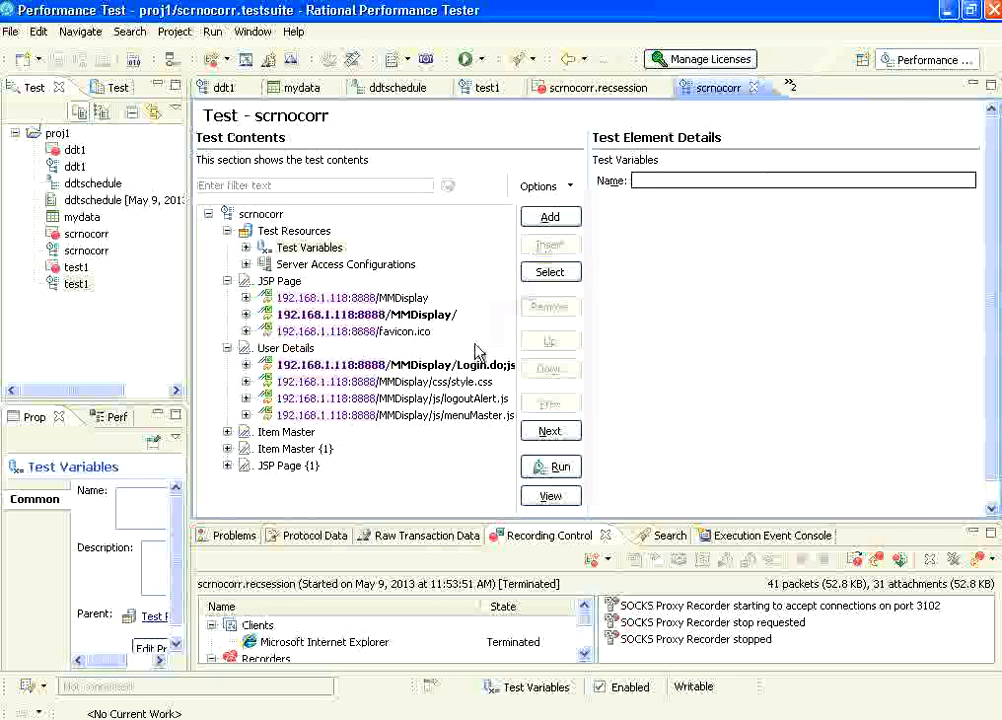
{"action": "left_click", "coordinate": [472, 366]}
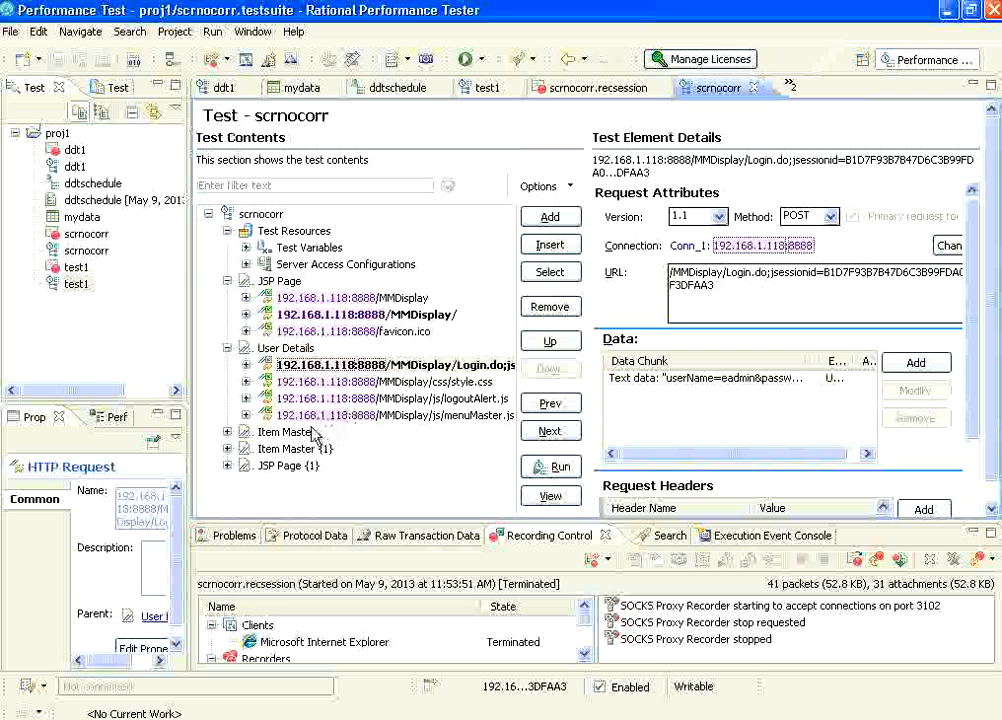
{"action": "left_click", "coordinate": [229, 433]}
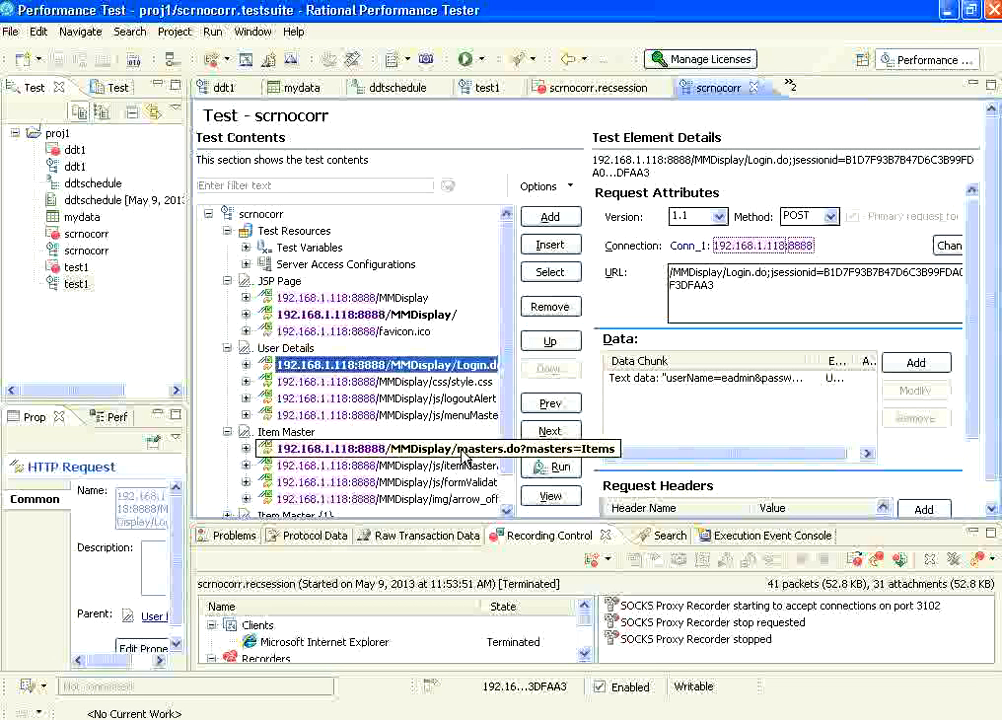
{"action": "left_click", "coordinate": [463, 455]}
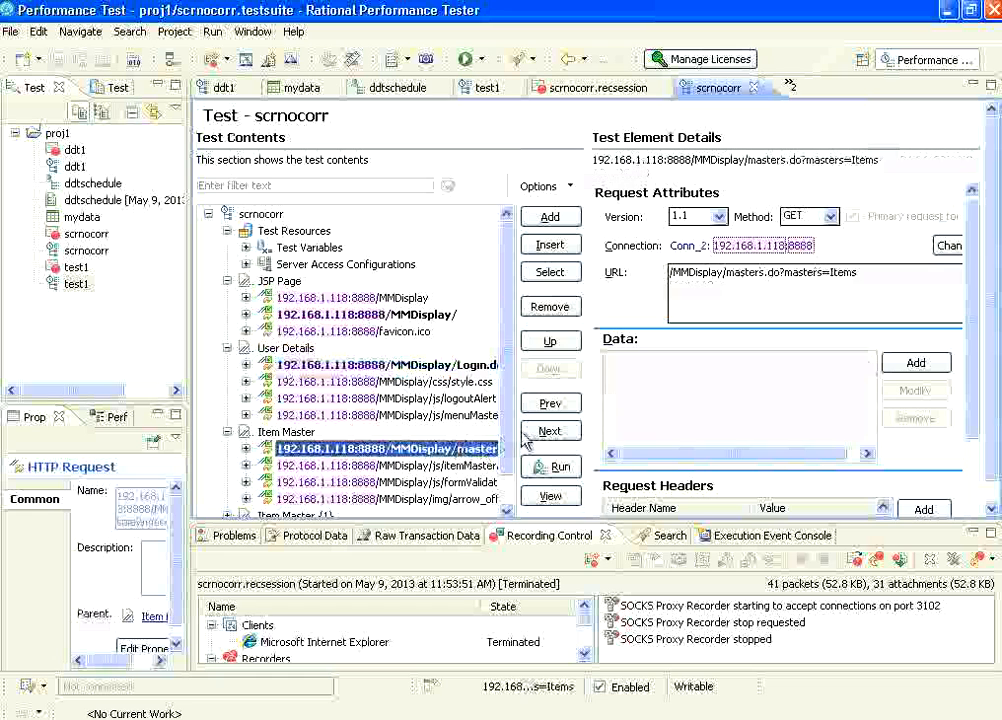
{"action": "double_click", "coordinate": [848, 273]}
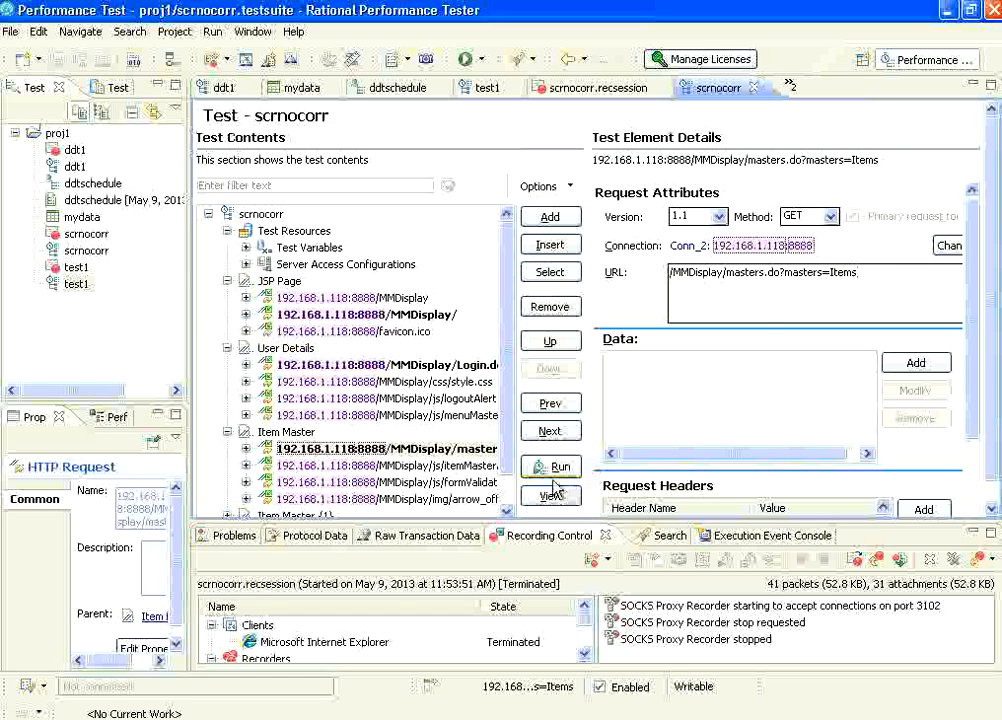
Expand Item Master {1} and collapse Test Resources, JSP Page, User Details and Item Master in scrnocorr.
{"action": "left_click", "coordinate": [508, 490]}
{"action": "left_click", "coordinate": [228, 482]}
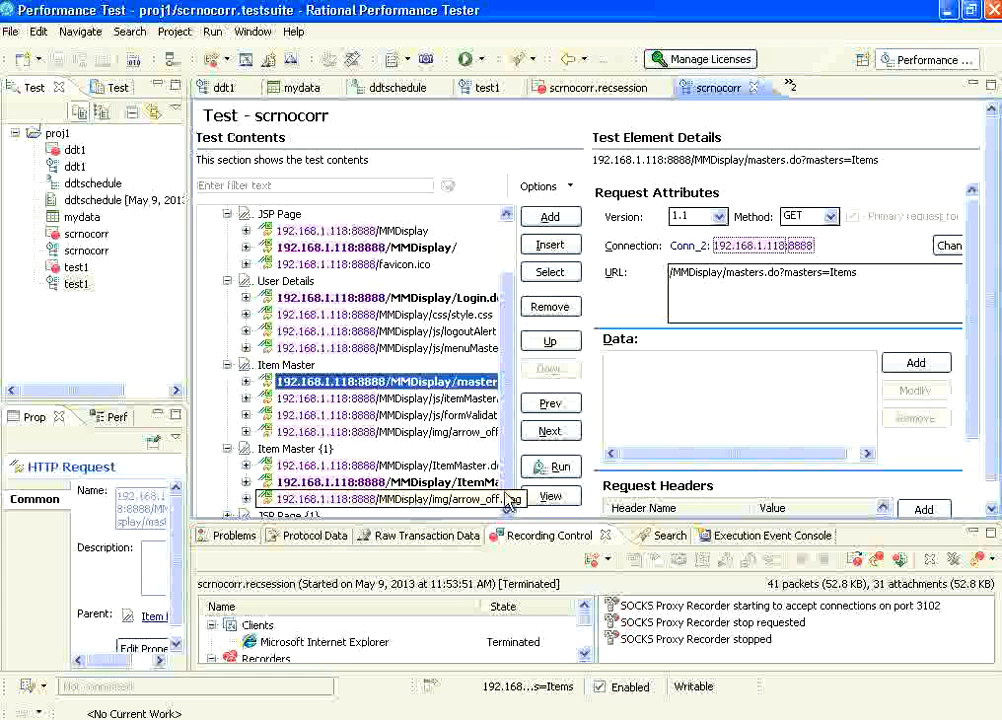
{"action": "left_click", "coordinate": [228, 281]}
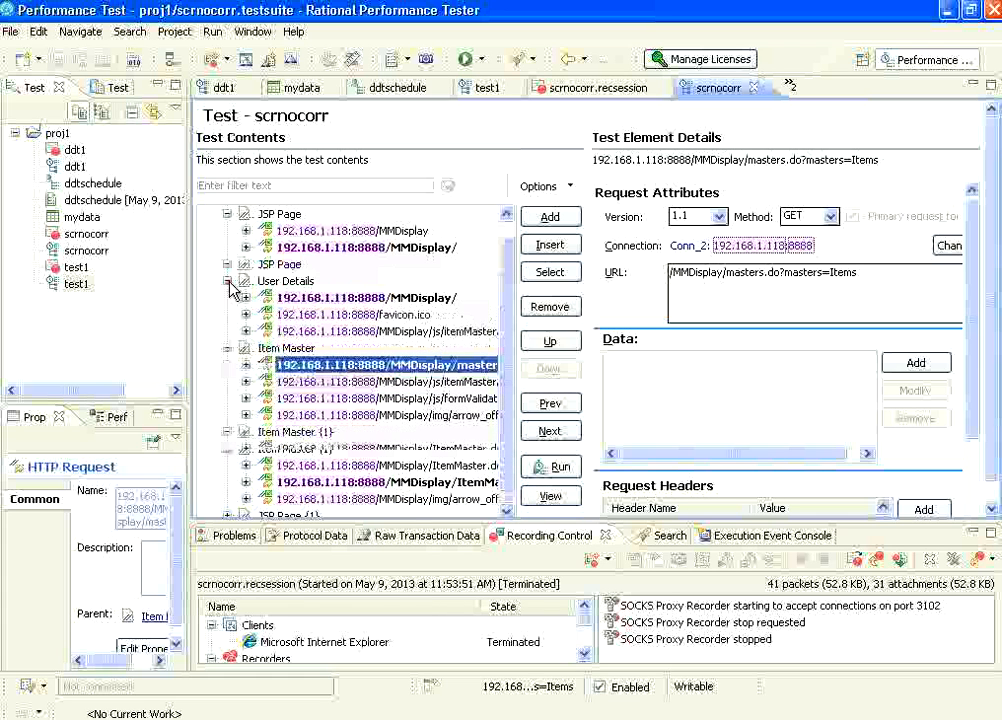
{"action": "left_click", "coordinate": [228, 264]}
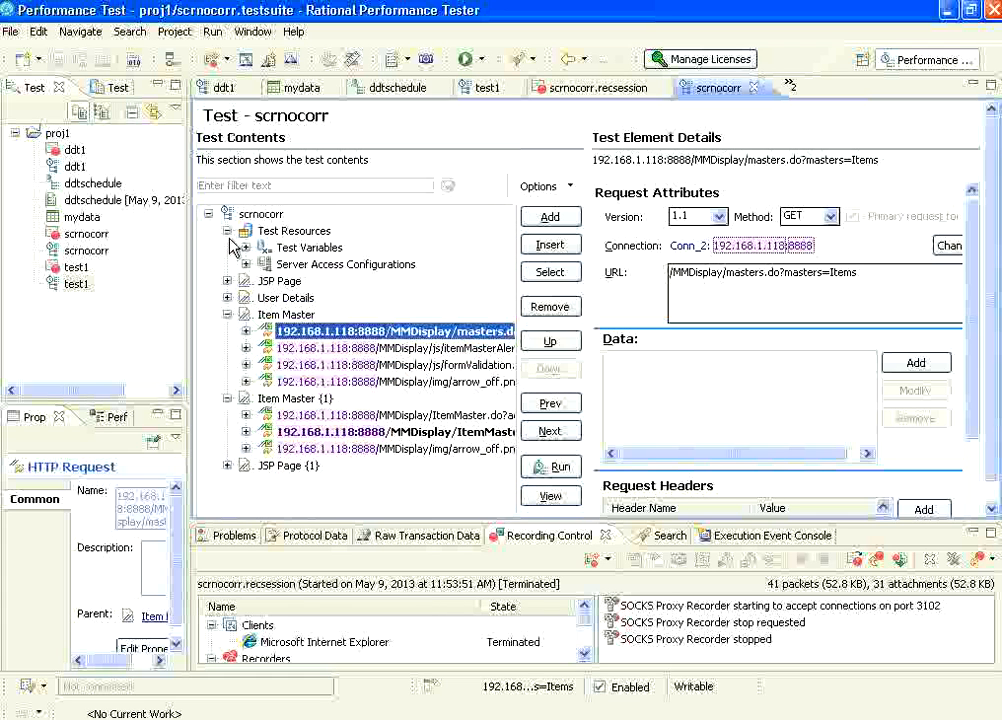
{"action": "left_click", "coordinate": [228, 230]}
{"action": "left_click", "coordinate": [228, 281]}
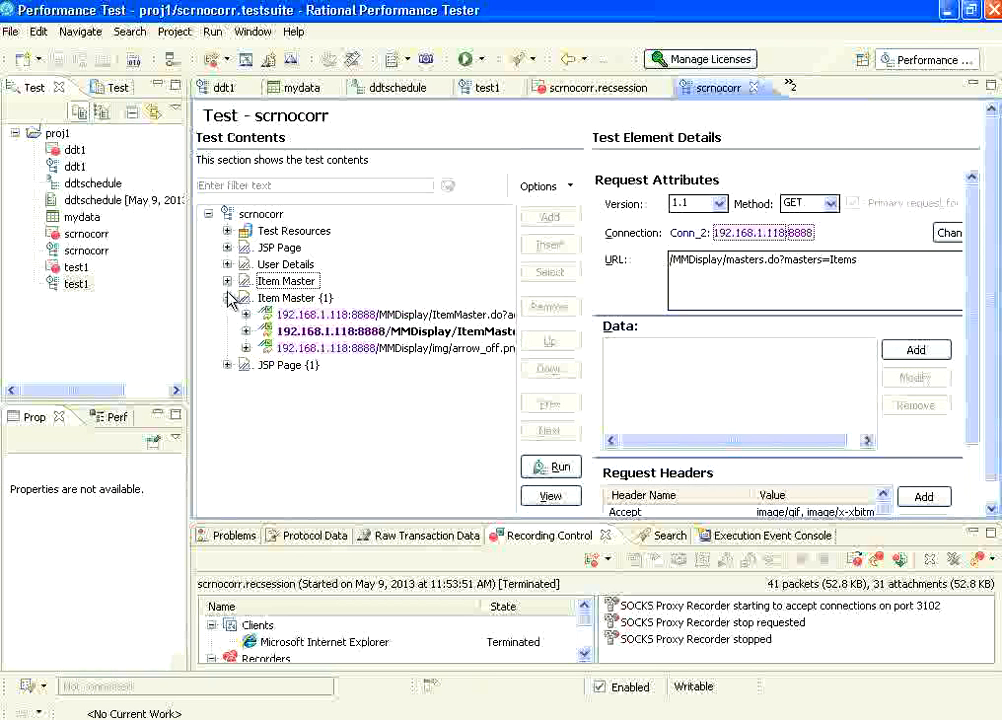
Show the requests under User Details, Item Master and Item Master {1} in scrnocorr, and switch to test1 for comparison.
{"action": "left_click", "coordinate": [228, 298]}
{"action": "left_click", "coordinate": [229, 298]}
{"action": "left_click", "coordinate": [228, 281]}
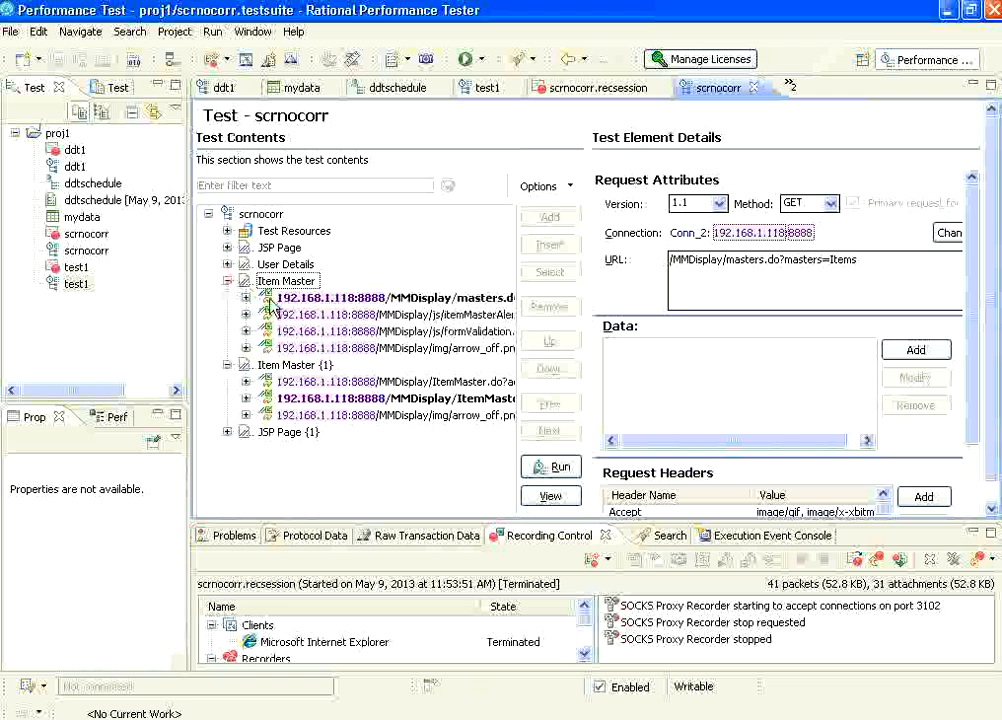
{"action": "left_click", "coordinate": [229, 265]}
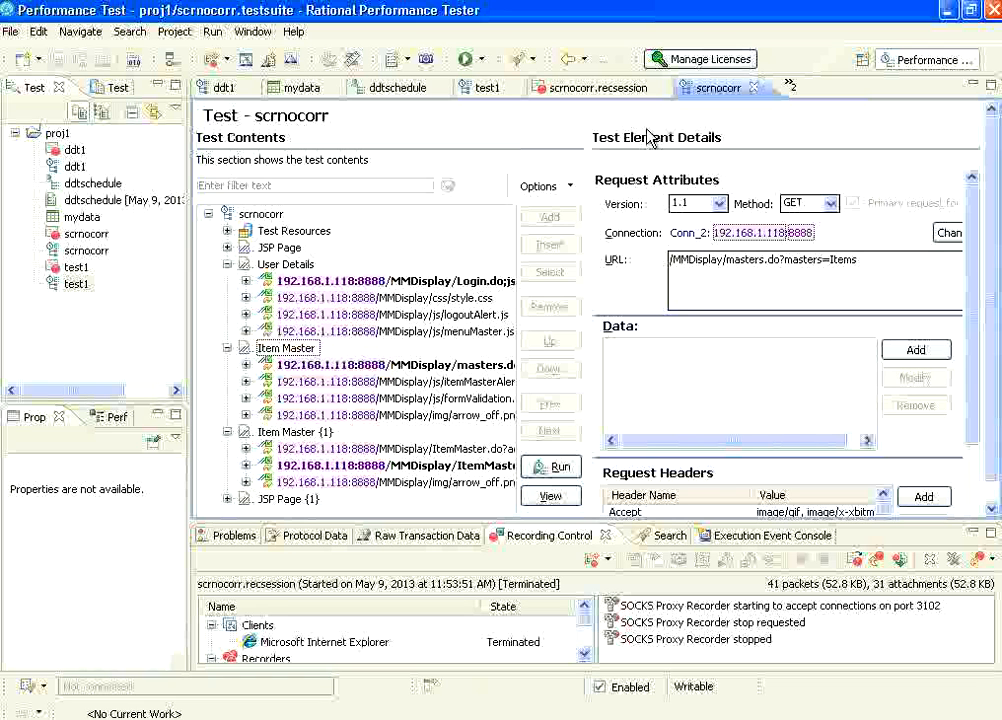
{"action": "left_click", "coordinate": [488, 96]}
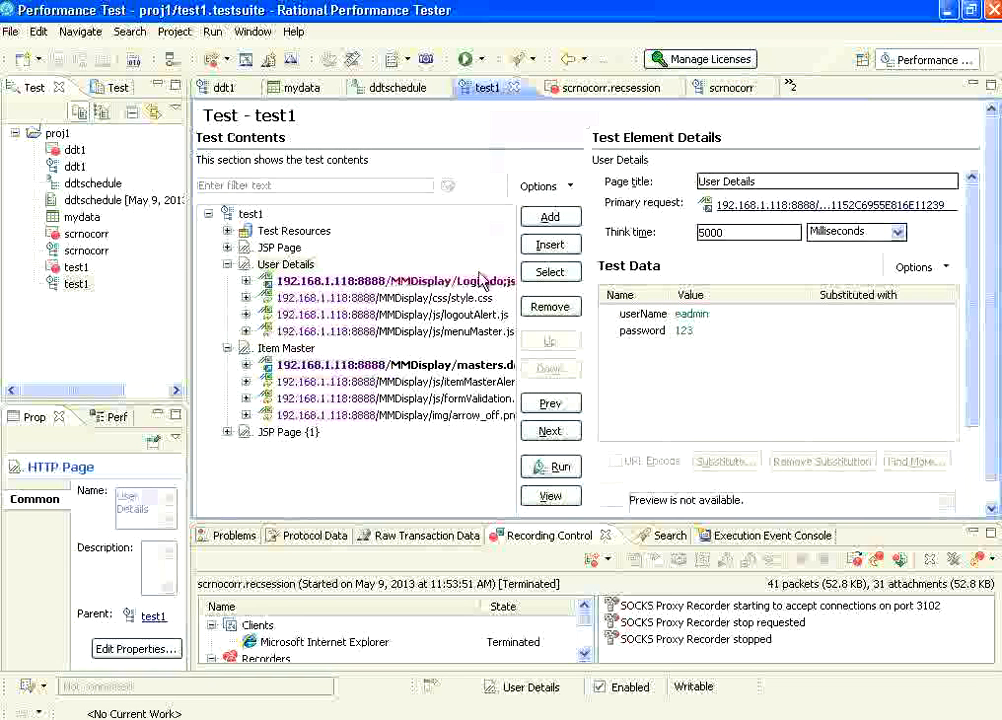